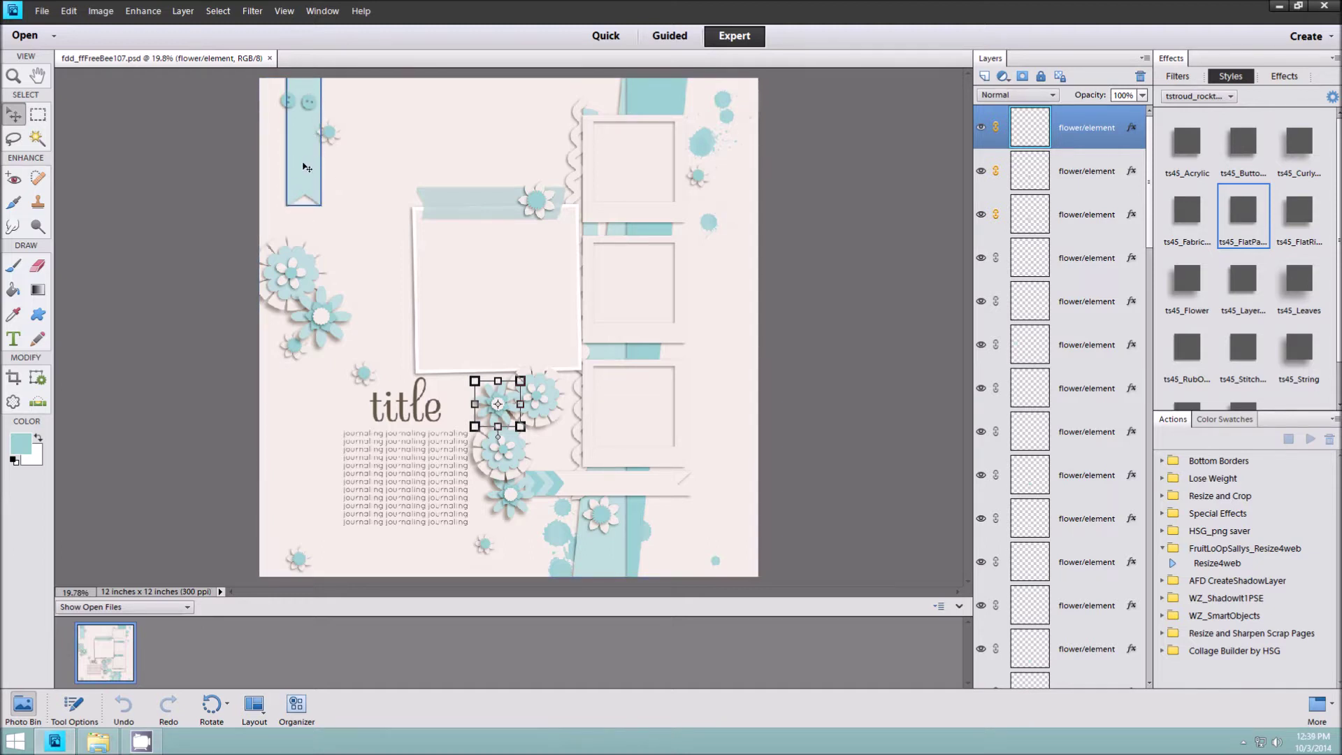
Examine the pennant's existing drop shadow against the background paper
{"action": "left_click", "coordinate": [309, 168]}
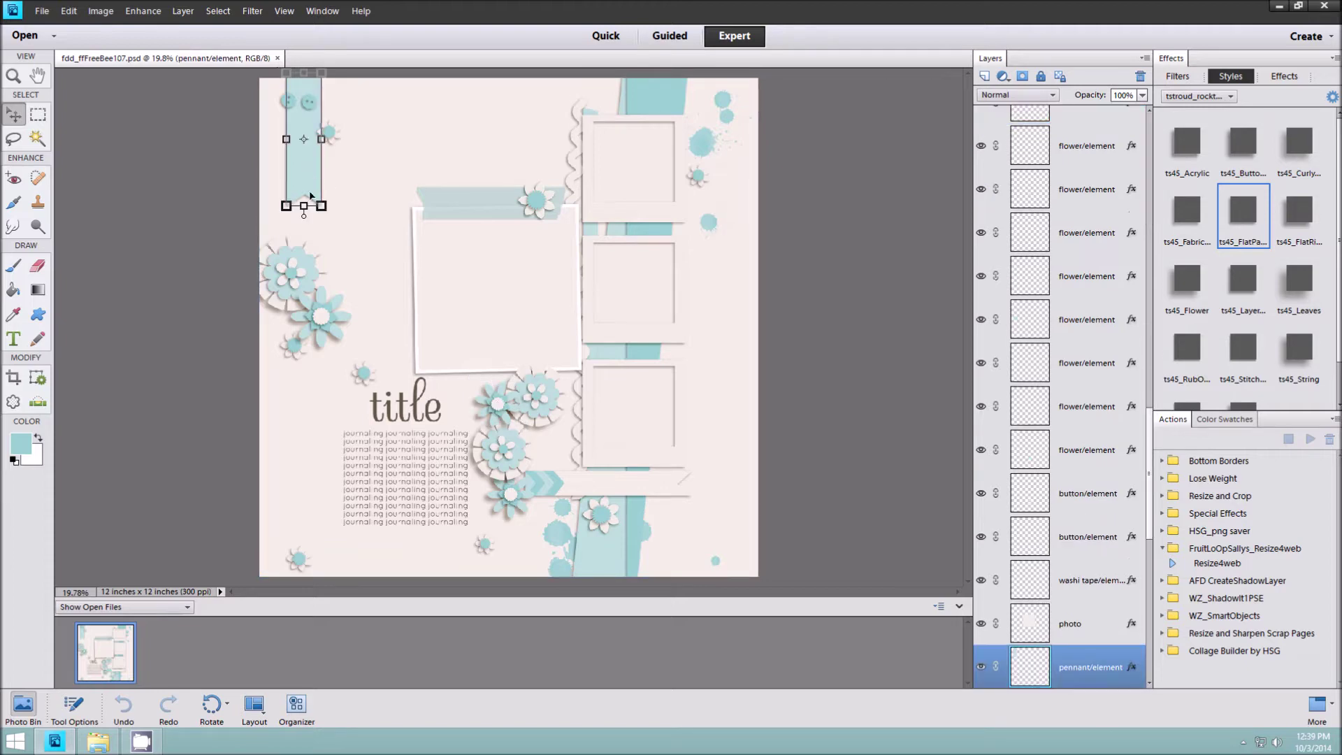
{"action": "scroll", "coordinate": [310, 196], "scroll_direction": "up", "scroll_amount": 1}
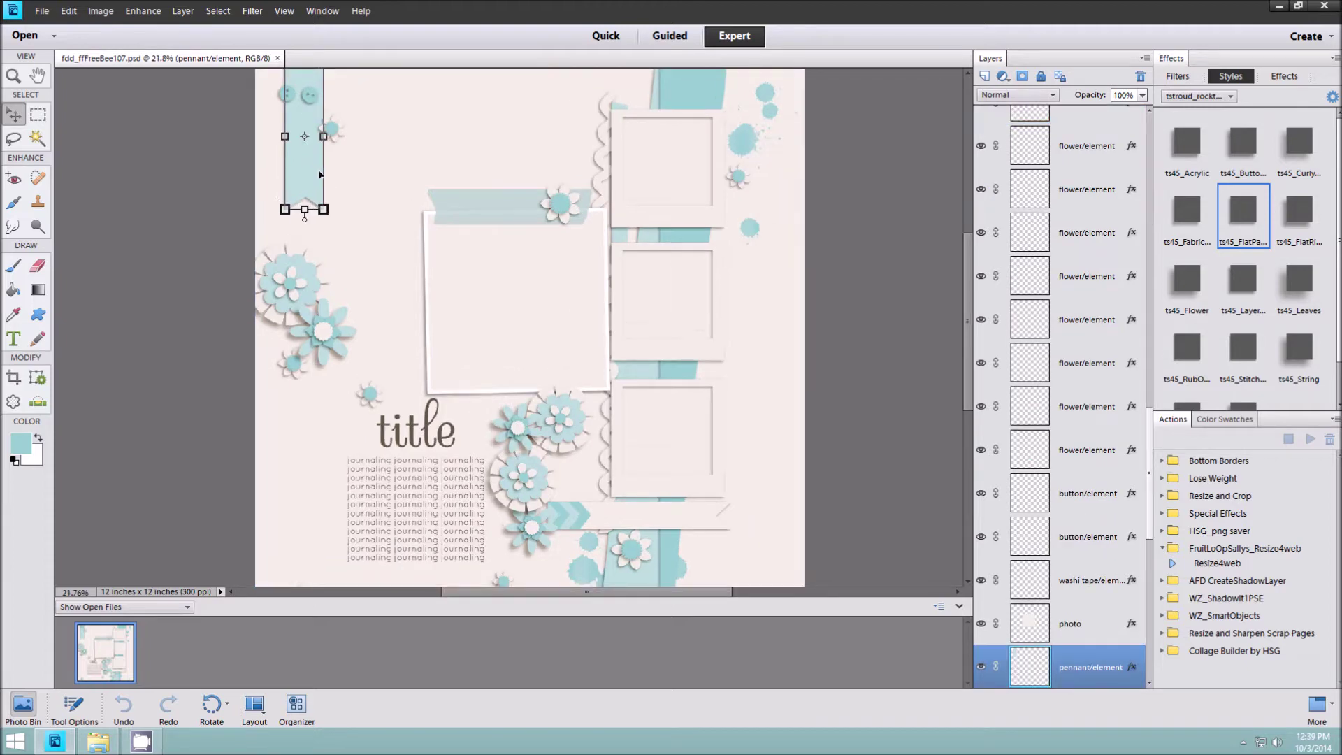
{"action": "left_click", "coordinate": [367, 204]}
{"action": "left_click", "coordinate": [308, 177]}
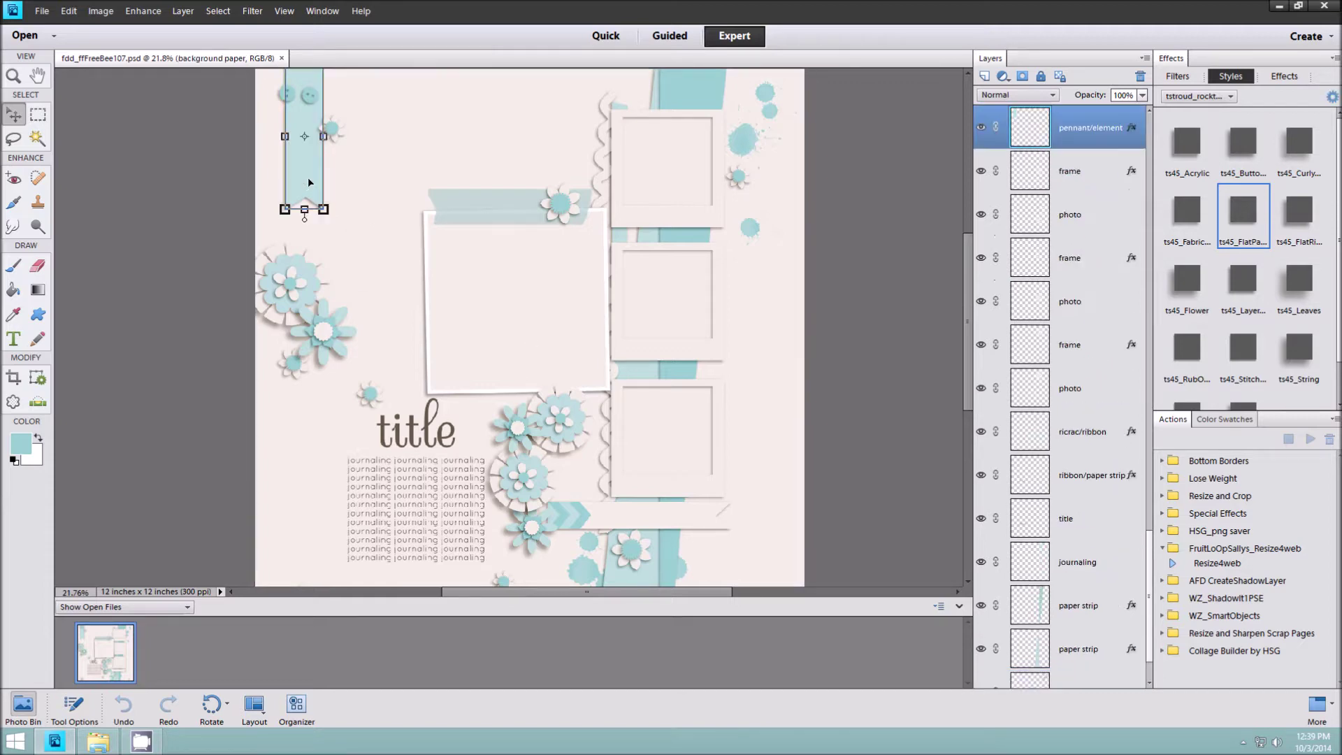
{"action": "scroll", "coordinate": [308, 178], "scroll_direction": "down", "scroll_amount": 3}
{"action": "left_click", "coordinate": [430, 213]}
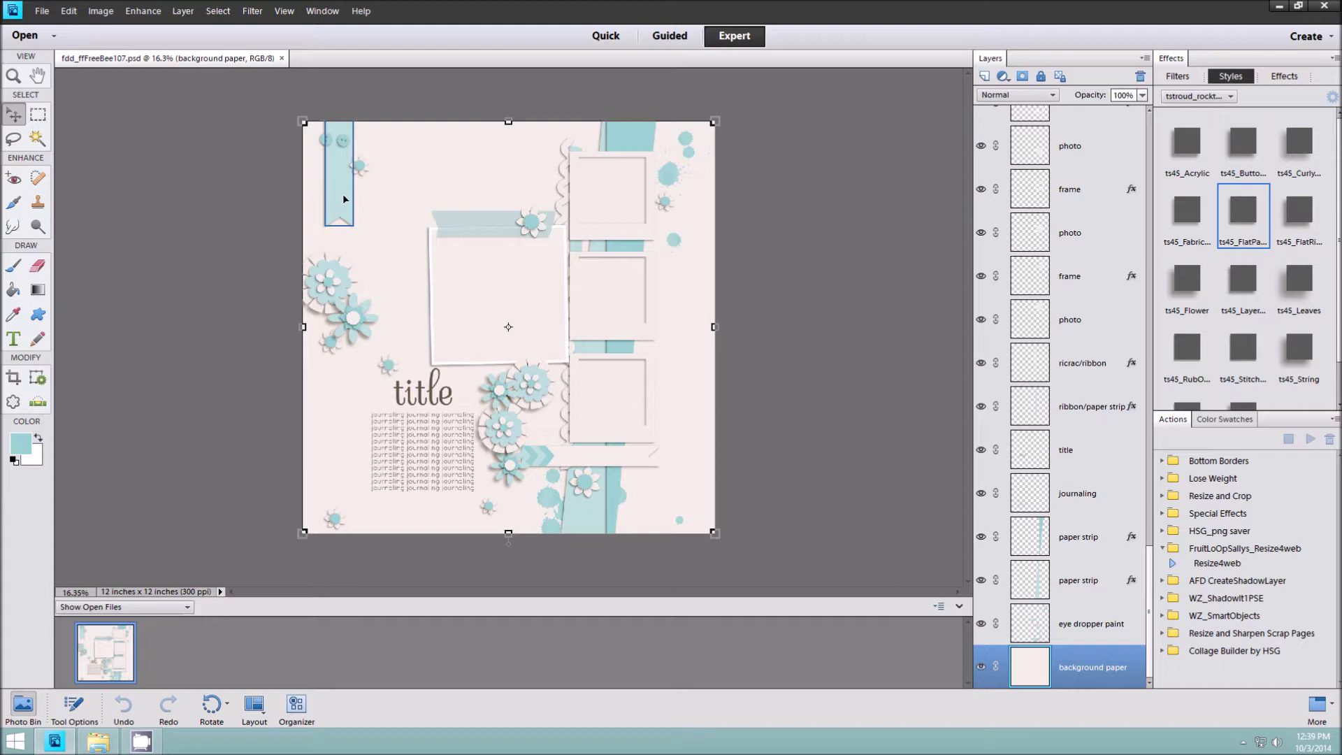
{"action": "scroll", "coordinate": [392, 216], "scroll_direction": "up", "scroll_amount": 2}
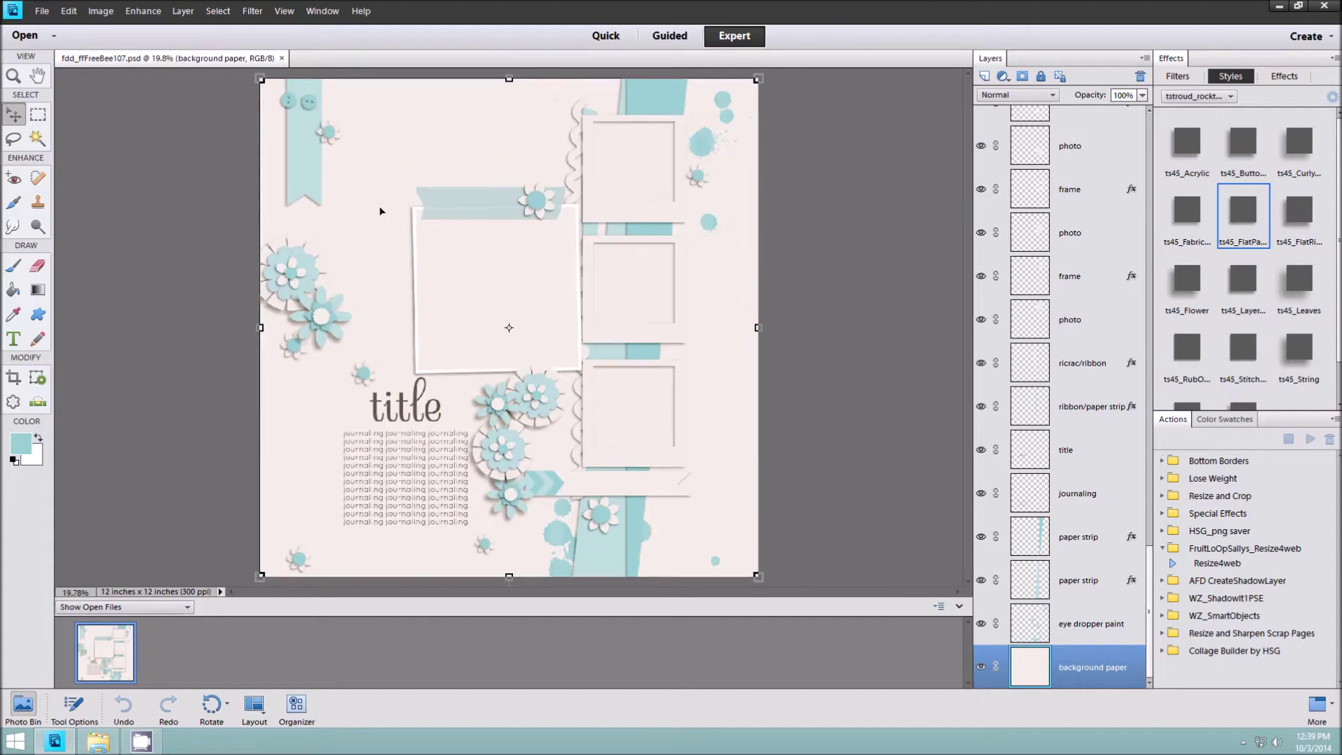
Offset the pennant's drop shadow clear of the pennant, with a 159° lighting angle and 559 px distance
{"action": "left_click", "coordinate": [303, 170]}
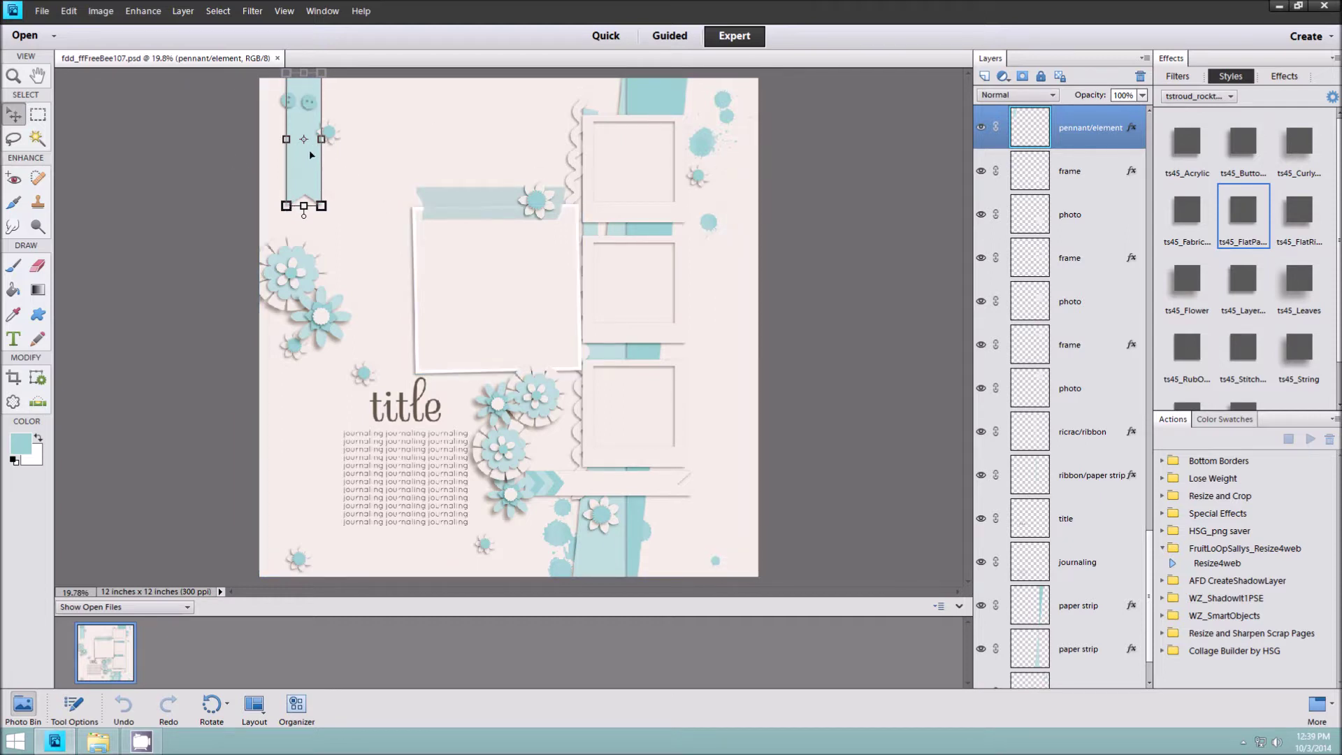
{"action": "double_click", "coordinate": [1132, 130]}
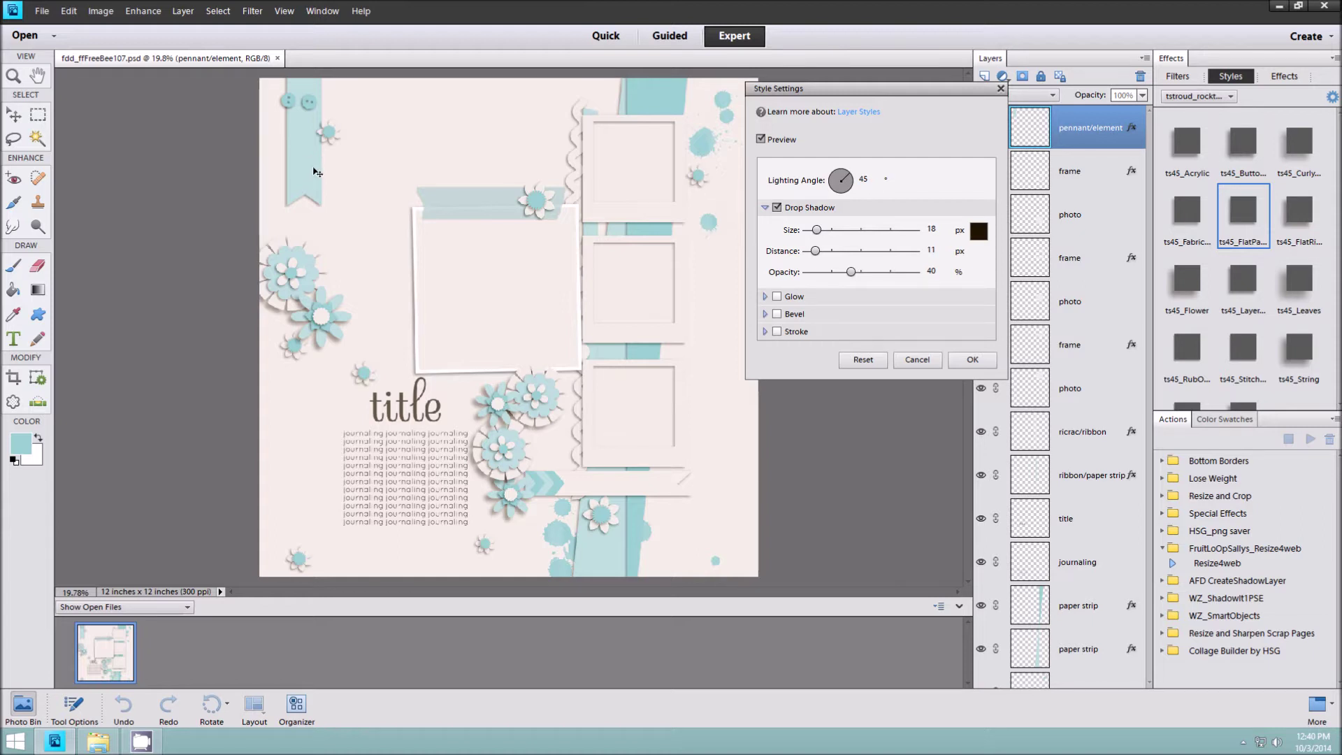
{"action": "left_click_drag", "start_coordinate": [313, 164], "coordinate": [388, 191]}
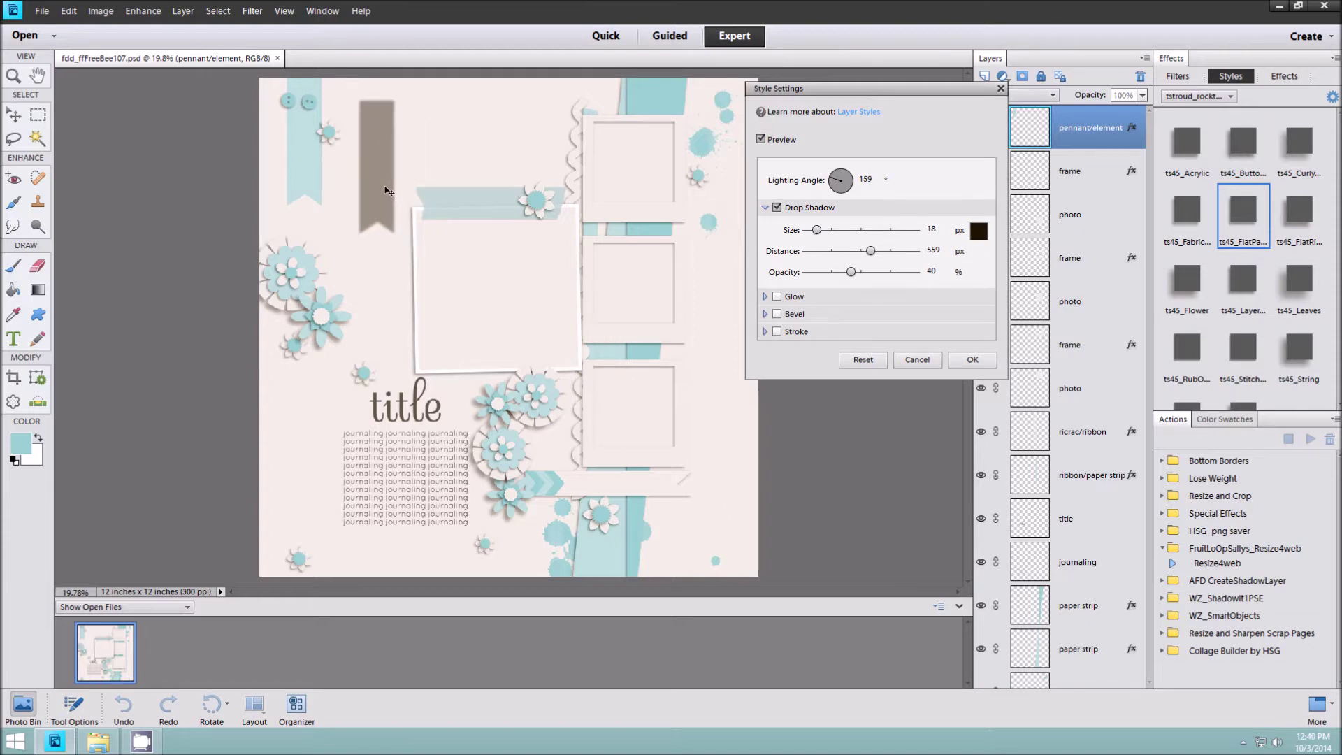
{"action": "left_click", "coordinate": [972, 360]}
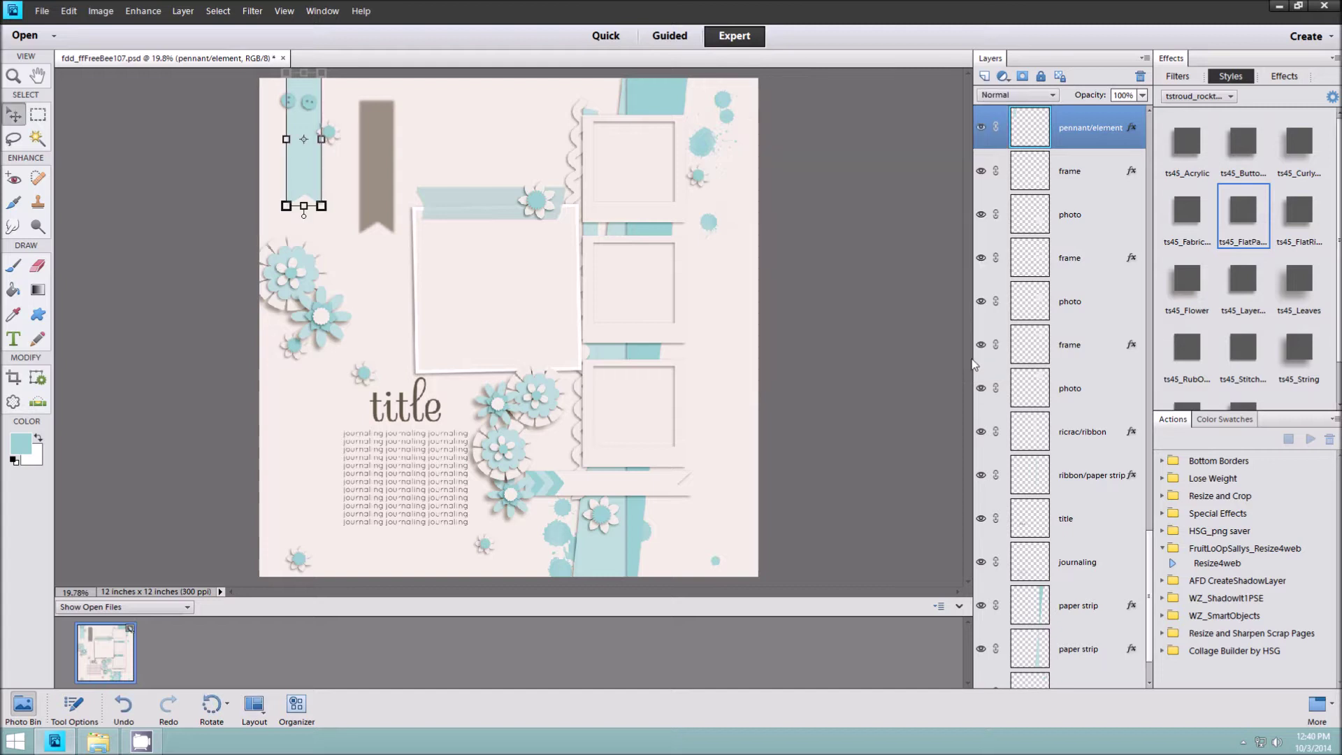
Simplify the pennant layer and cut the offset shadow out to its own layer using a rectangular selection
{"action": "right_click", "coordinate": [1083, 130]}
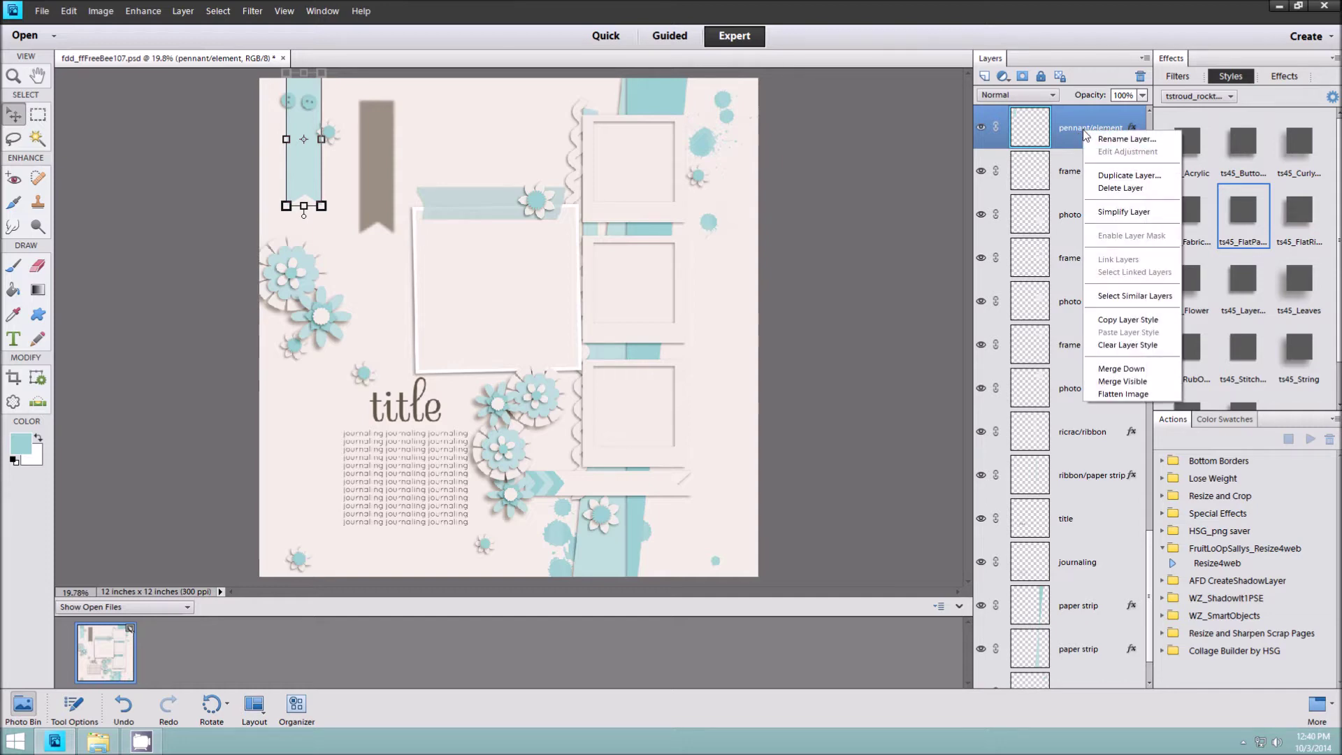
{"action": "left_click", "coordinate": [1121, 212]}
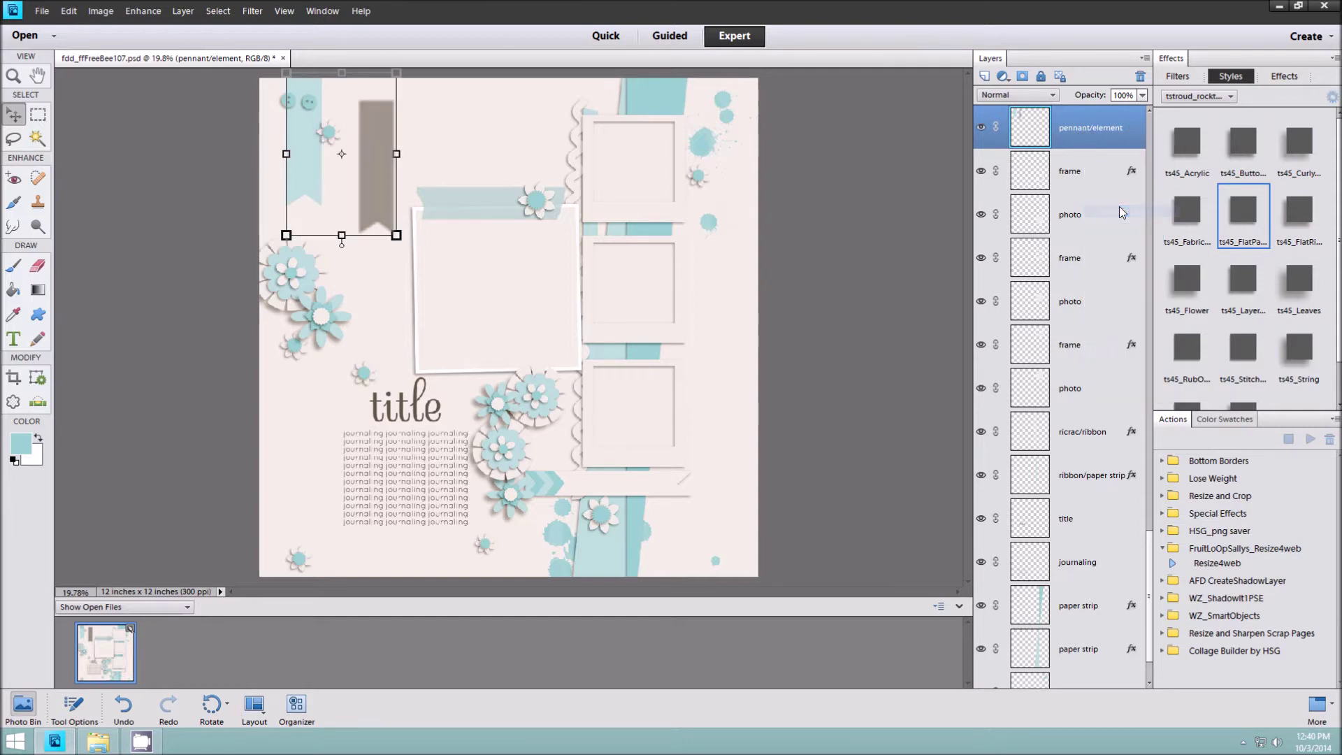
{"action": "left_click", "coordinate": [38, 116]}
{"action": "left_click_drag", "start_coordinate": [346, 91], "coordinate": [407, 245]}
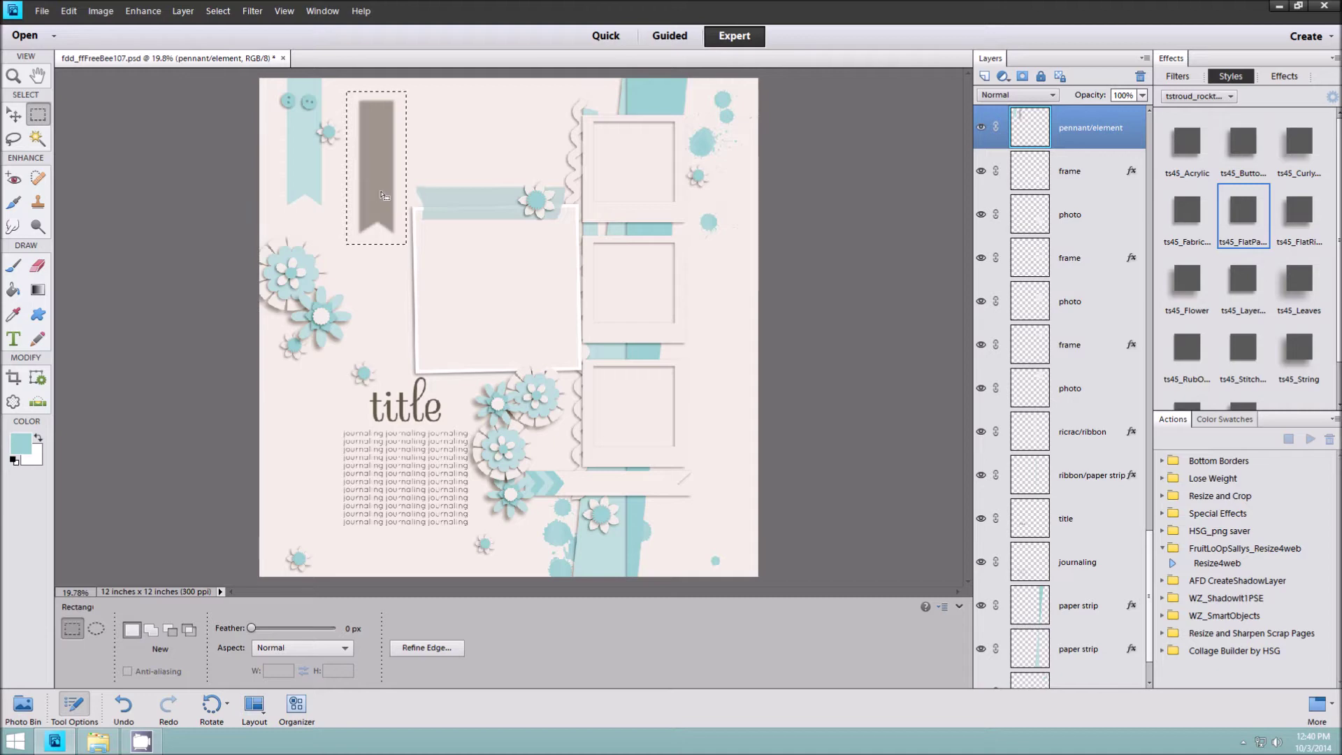
{"action": "right_click", "coordinate": [376, 142]}
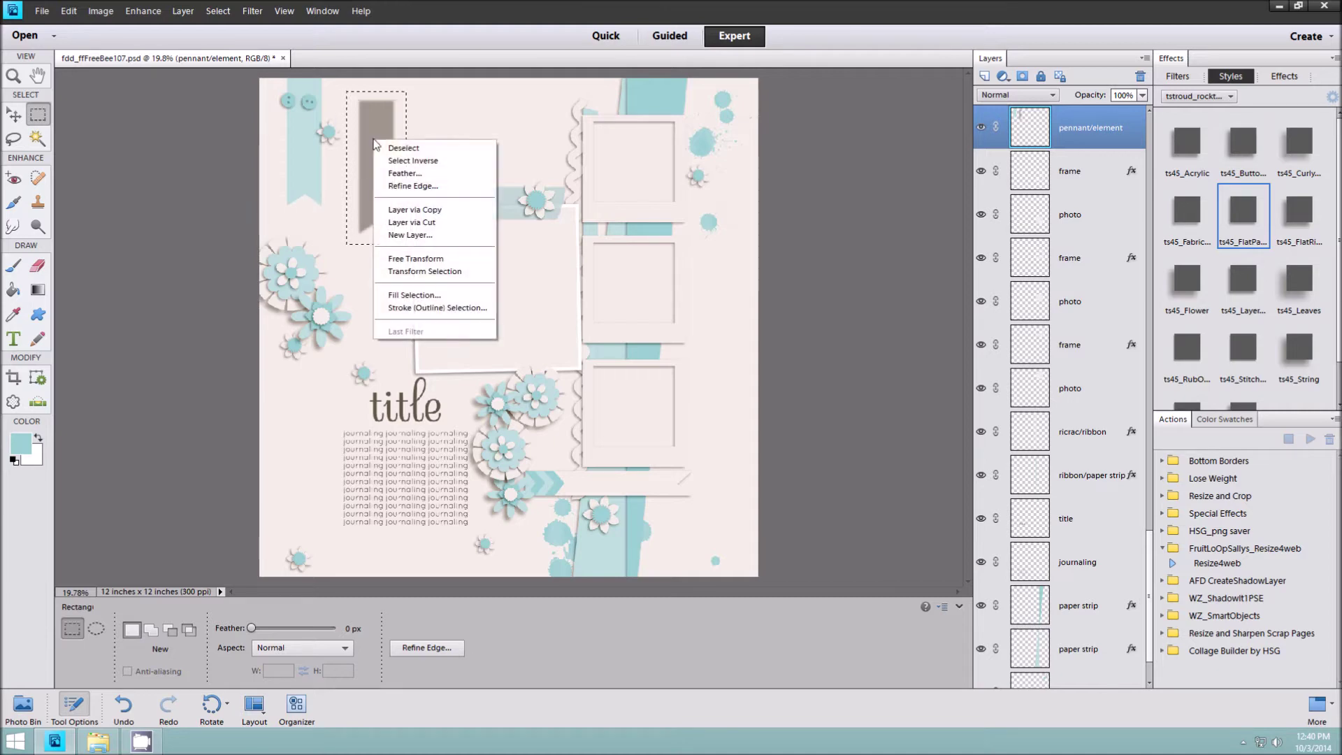
{"action": "left_click", "coordinate": [420, 223]}
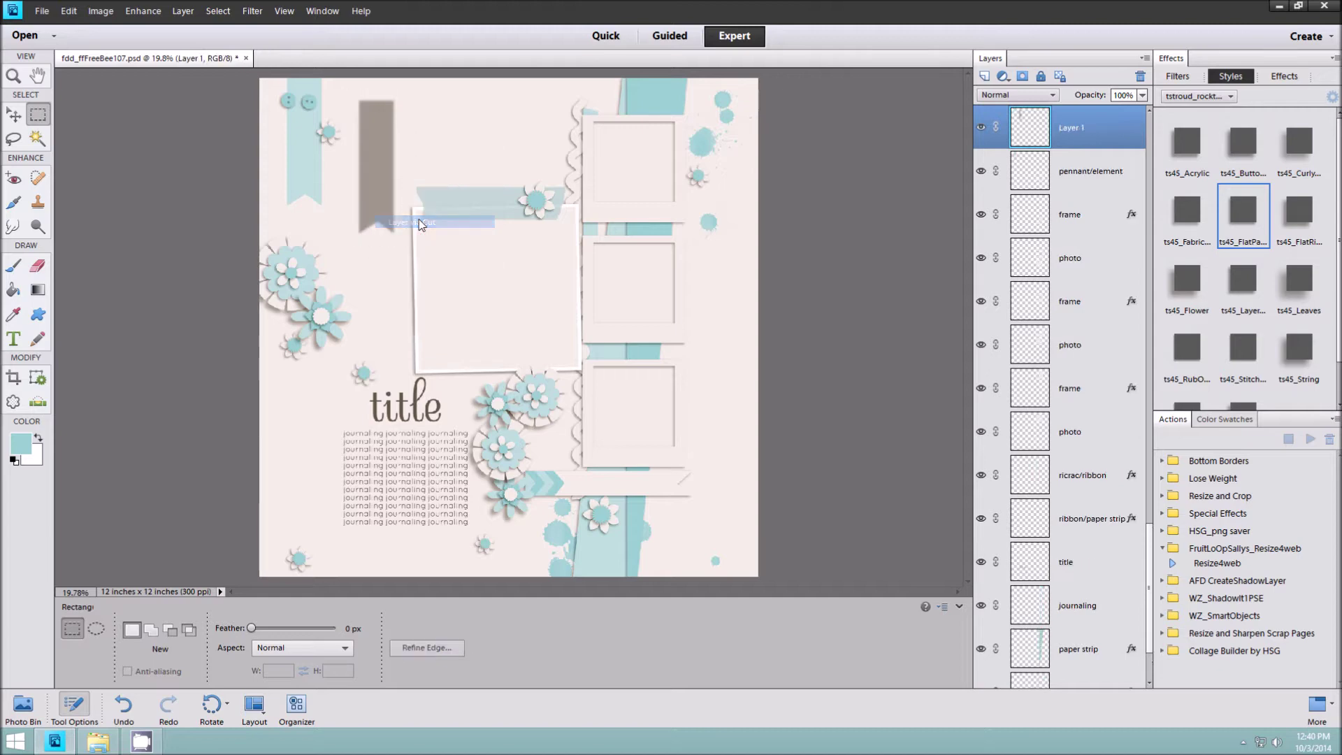
Rename the separated shadow layer as "pennant shadow"
{"action": "left_click", "coordinate": [1102, 174]}
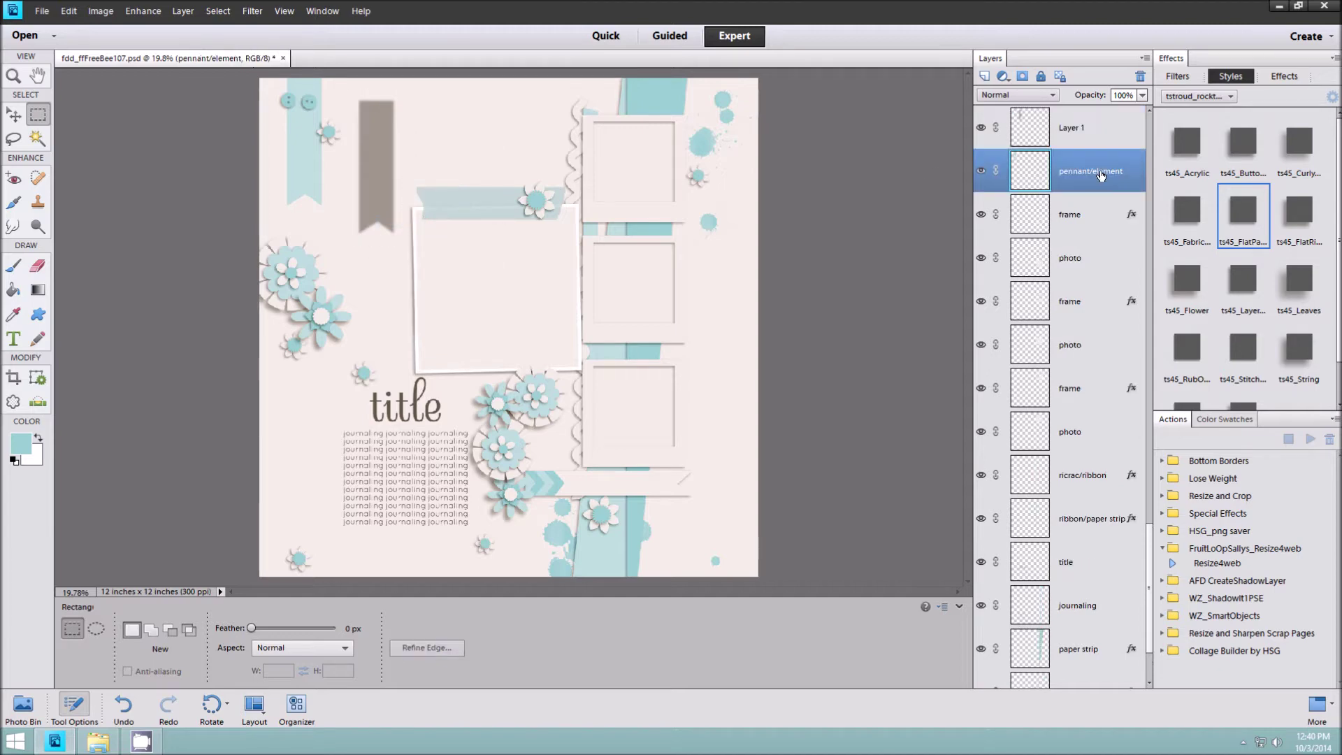
{"action": "left_click", "coordinate": [1092, 133]}
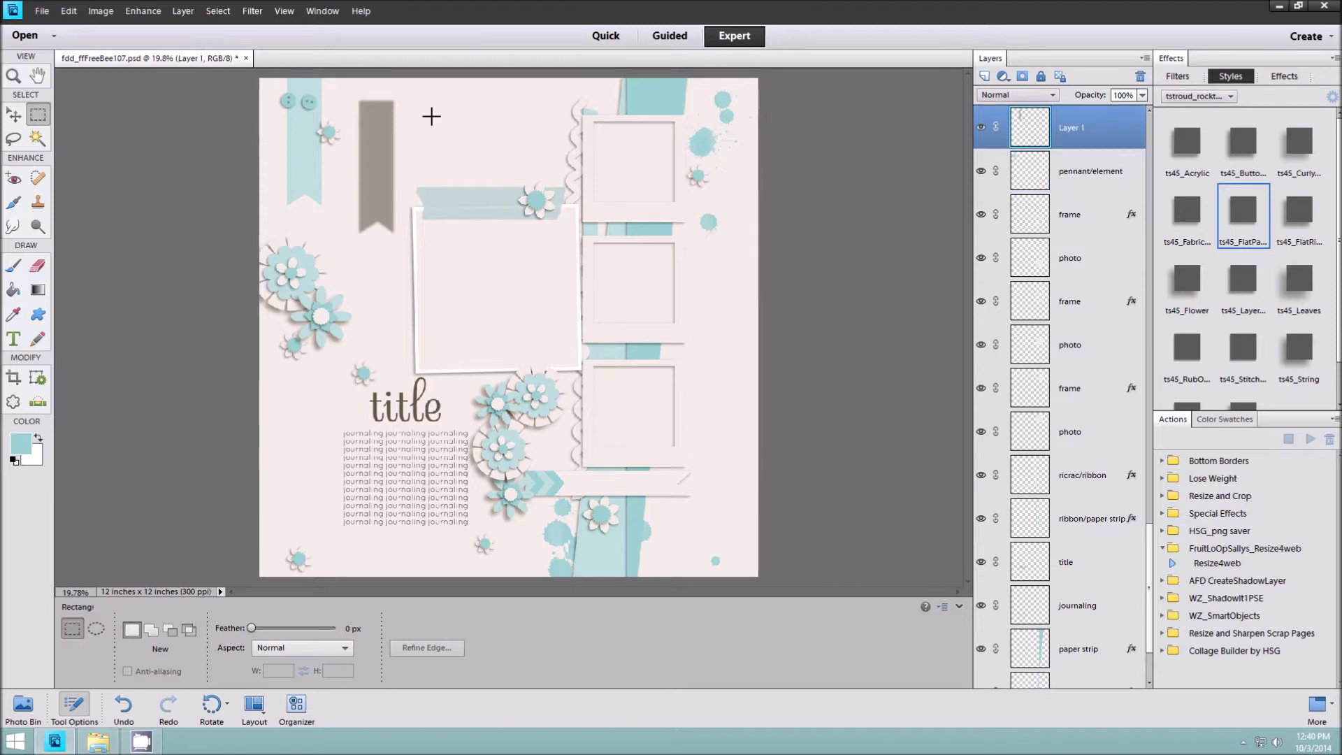
{"action": "left_click", "coordinate": [14, 115]}
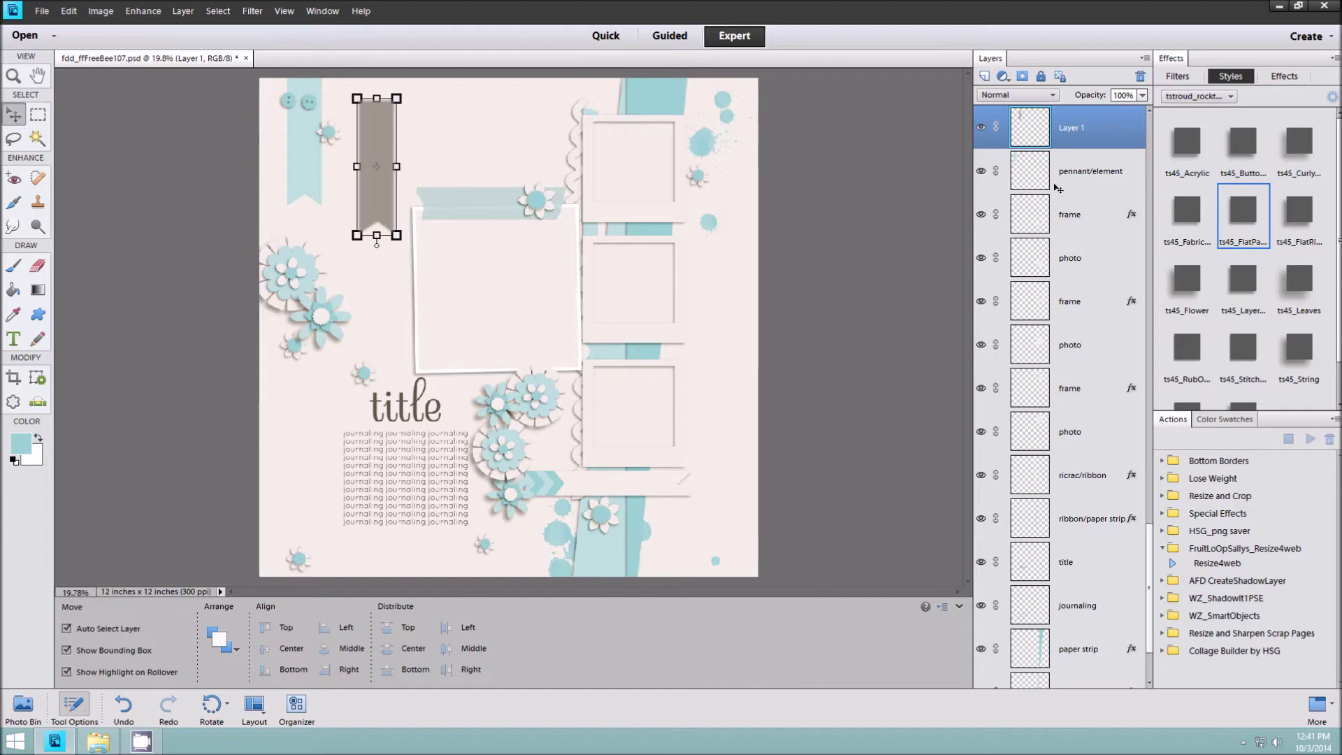
{"action": "double_click", "coordinate": [1076, 131]}
{"action": "type", "text": "pennant shadow"}
{"action": "key", "text": "Return"}
Move the separated pennant shadow so that it lies directly over the pennant
{"action": "left_click", "coordinate": [1079, 179]}
{"action": "left_click", "coordinate": [1077, 144]}
{"action": "left_click", "coordinate": [1079, 178]}
{"action": "left_click", "coordinate": [1077, 129]}
{"action": "left_click_drag", "start_coordinate": [382, 187], "coordinate": [305, 165]}
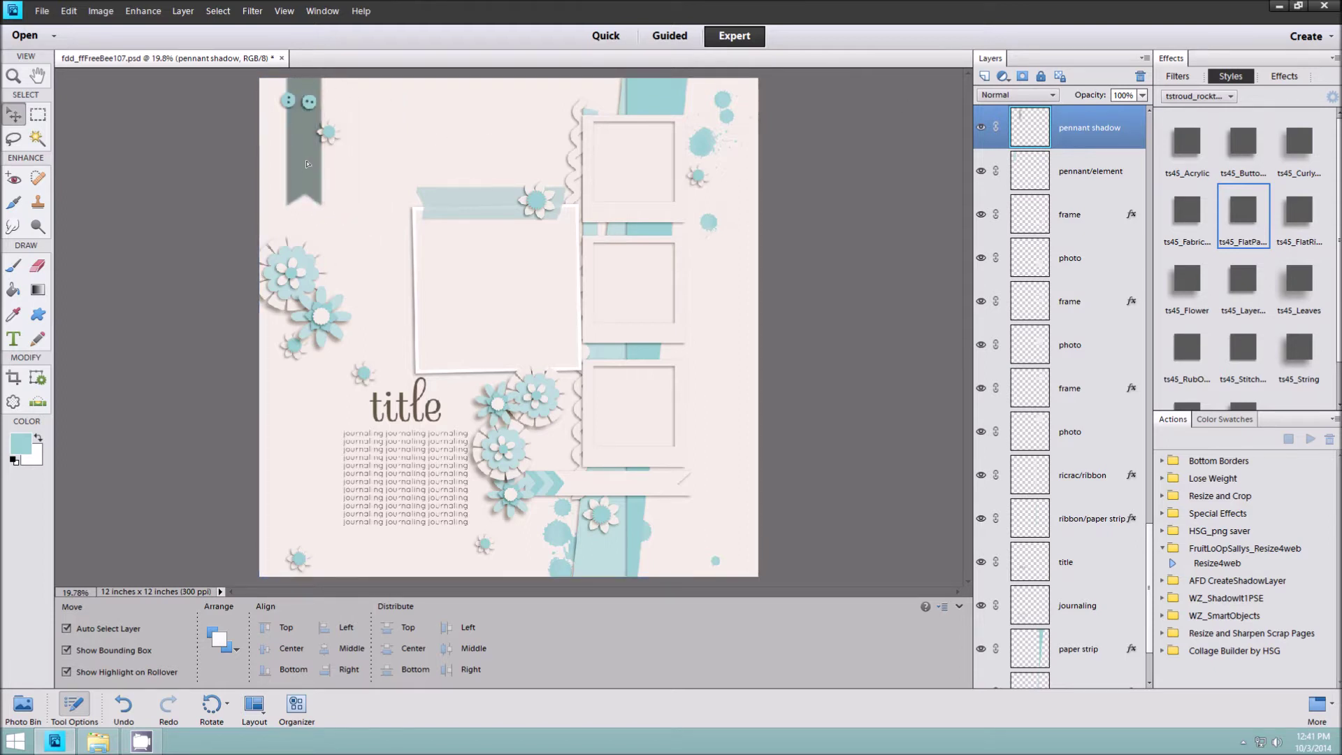
Place the pennant shadow layer beneath the pennant/element layer and align the two layers by their middles
{"action": "left_click_drag", "start_coordinate": [1093, 139], "coordinate": [1093, 188]}
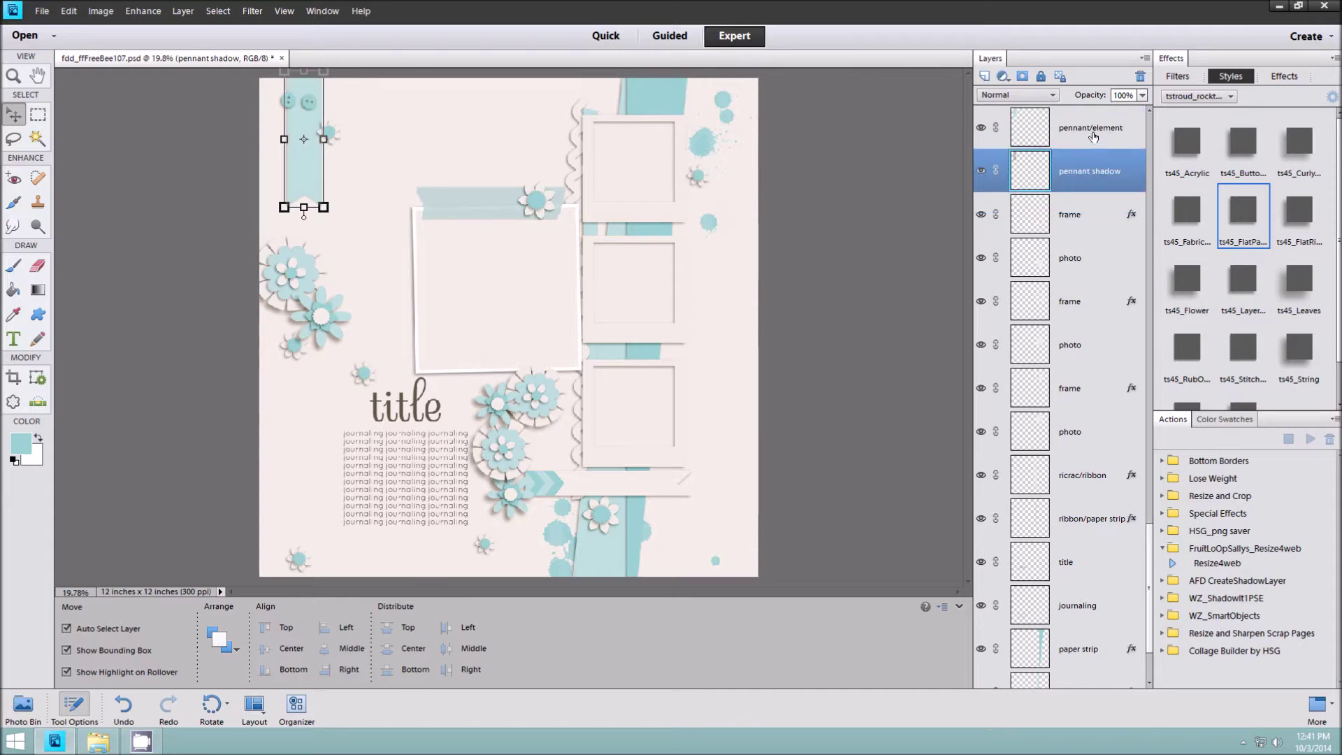
{"action": "left_click", "coordinate": [1095, 140], "text": "shift"}
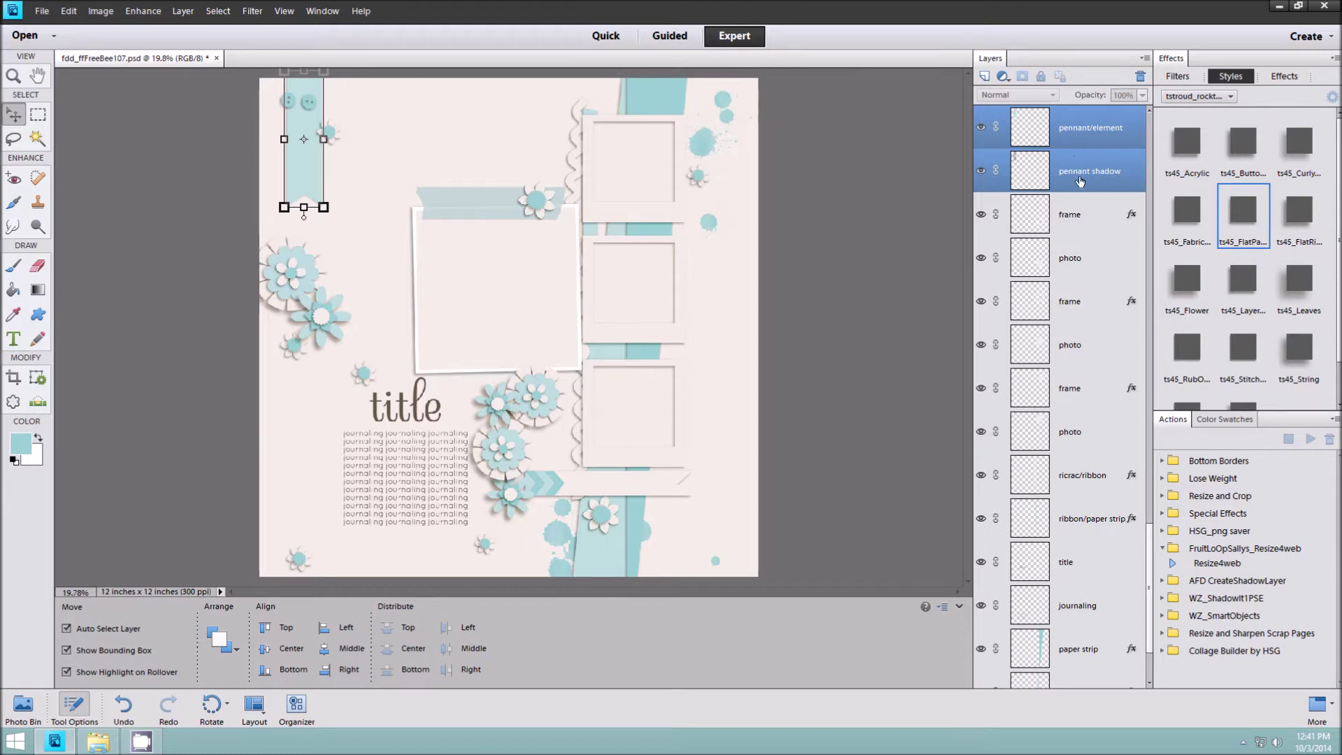
{"action": "left_click", "coordinate": [326, 650]}
Distort only the pennant shadow, pulling its lower-left corner slightly down and its lower-right corner slightly inward, and commit the transformation
{"action": "scroll", "coordinate": [317, 149], "scroll_direction": "up", "scroll_amount": 3}
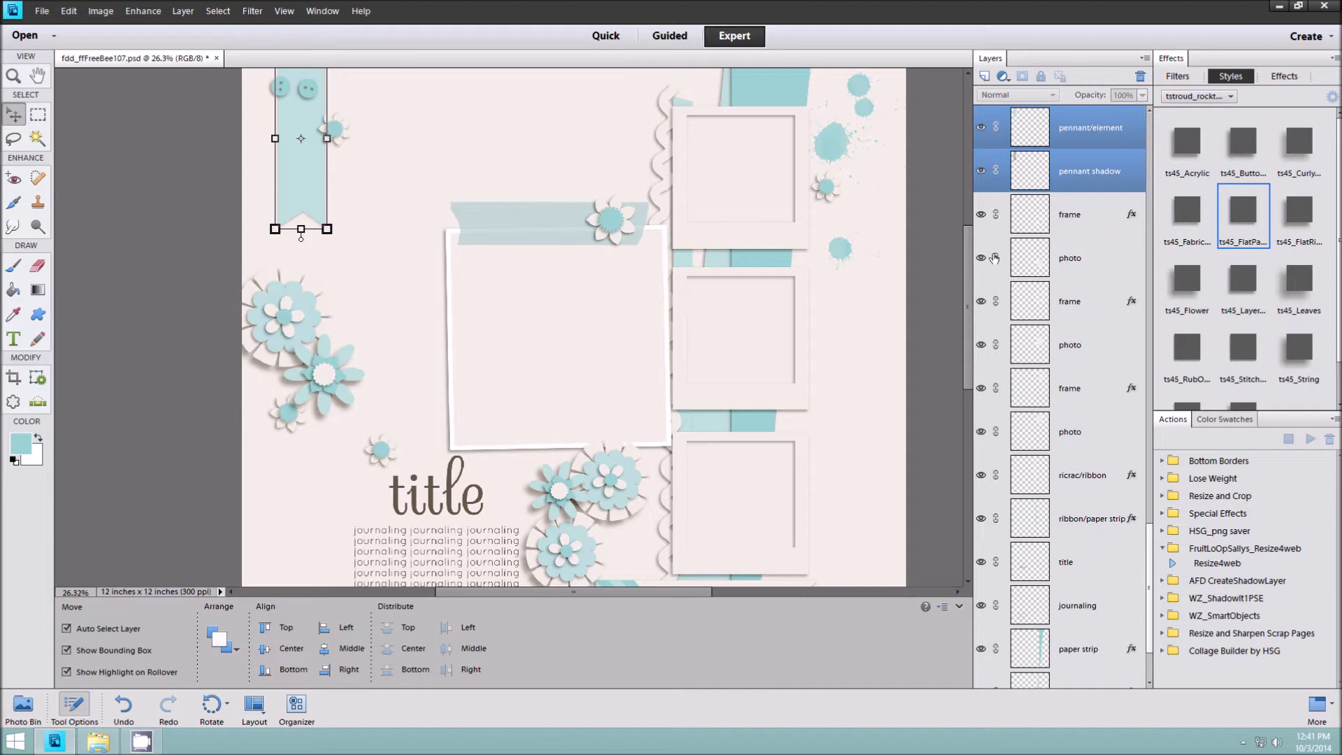
{"action": "left_click_drag", "start_coordinate": [970, 258], "coordinate": [973, 197]}
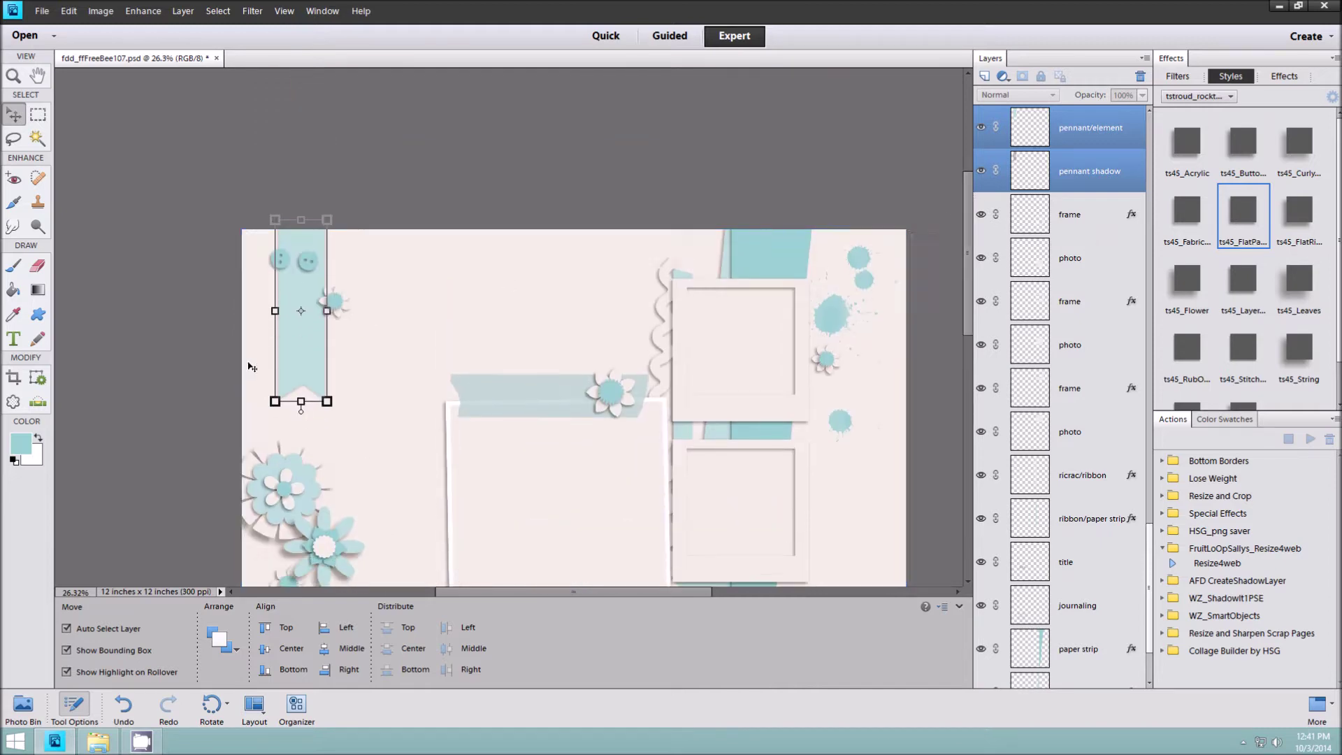
{"action": "scroll", "coordinate": [311, 328], "scroll_direction": "up", "scroll_amount": 3}
{"action": "scroll", "coordinate": [326, 326], "scroll_direction": "up", "scroll_amount": 3}
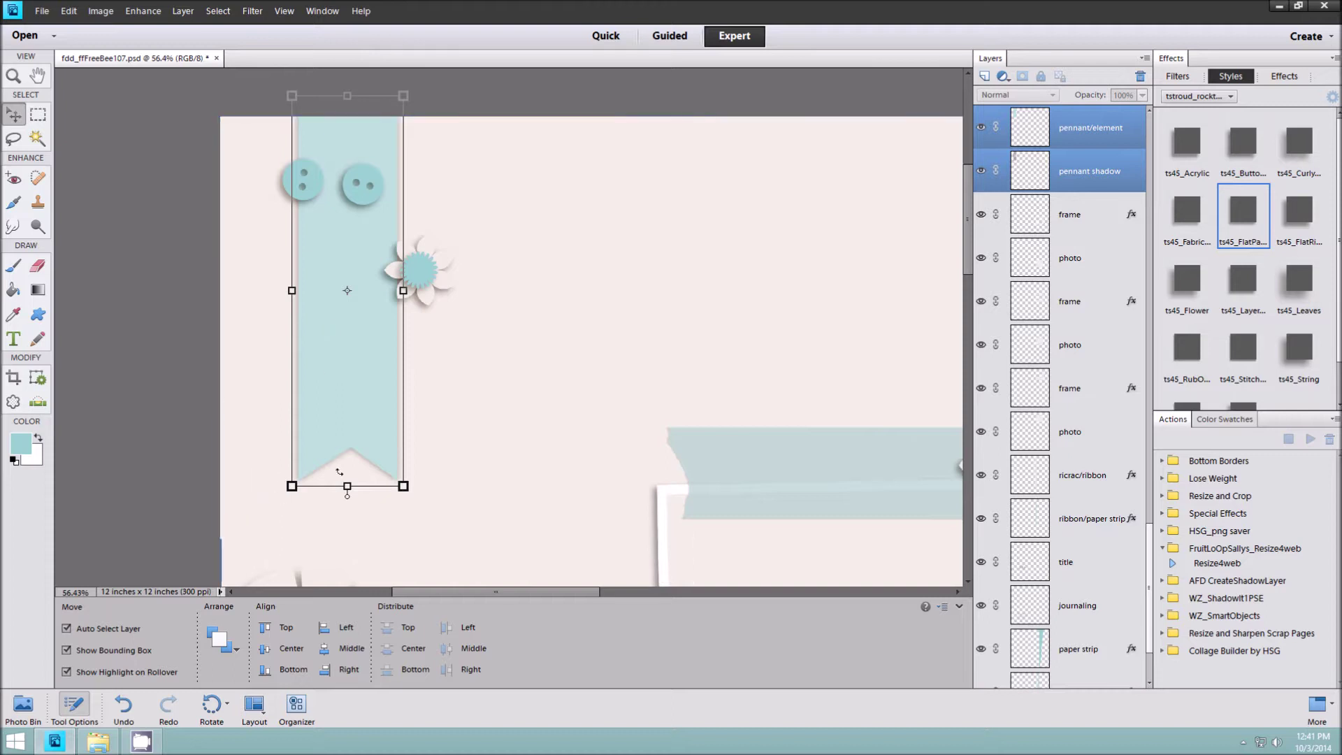
{"action": "left_click", "coordinate": [1107, 177]}
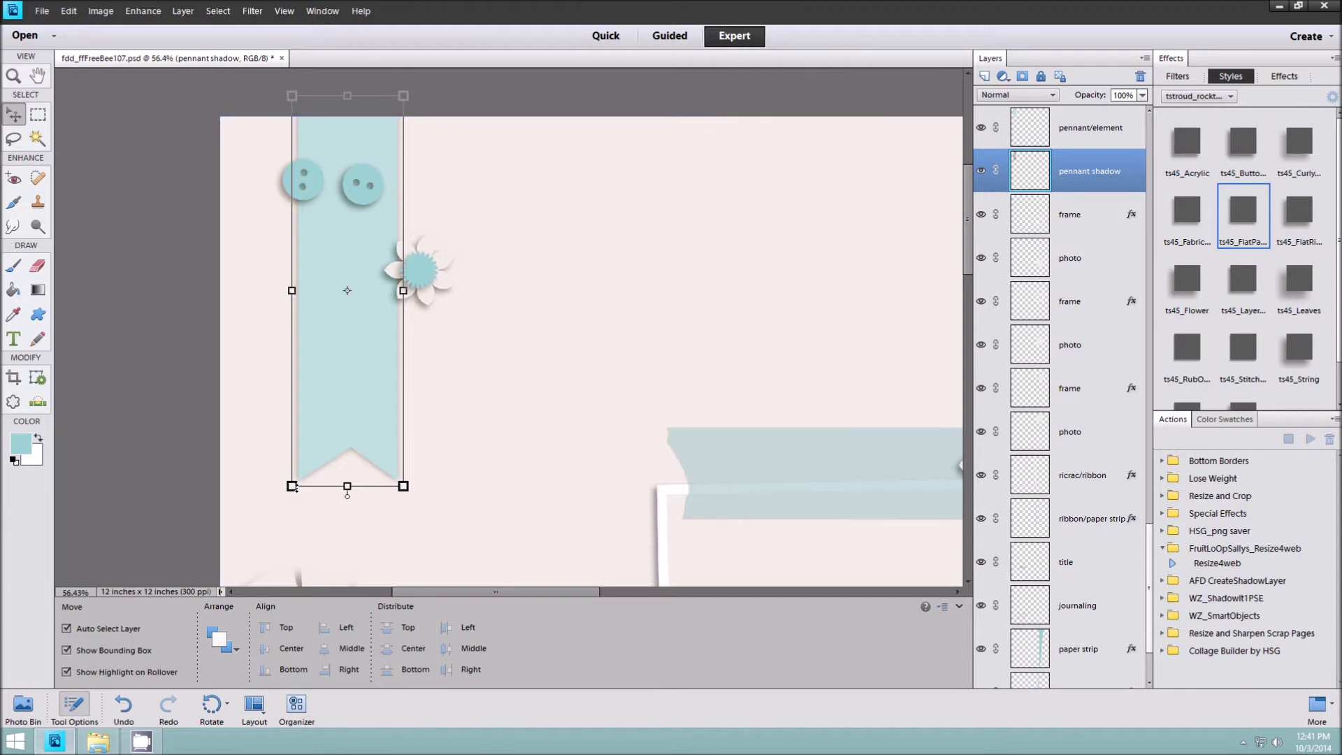
{"action": "left_click_drag", "start_coordinate": [292, 487], "coordinate": [292, 492]}
{"action": "left_click_drag", "start_coordinate": [403, 489], "coordinate": [397, 487]}
{"action": "left_click_drag", "start_coordinate": [295, 492], "coordinate": [294, 494]}
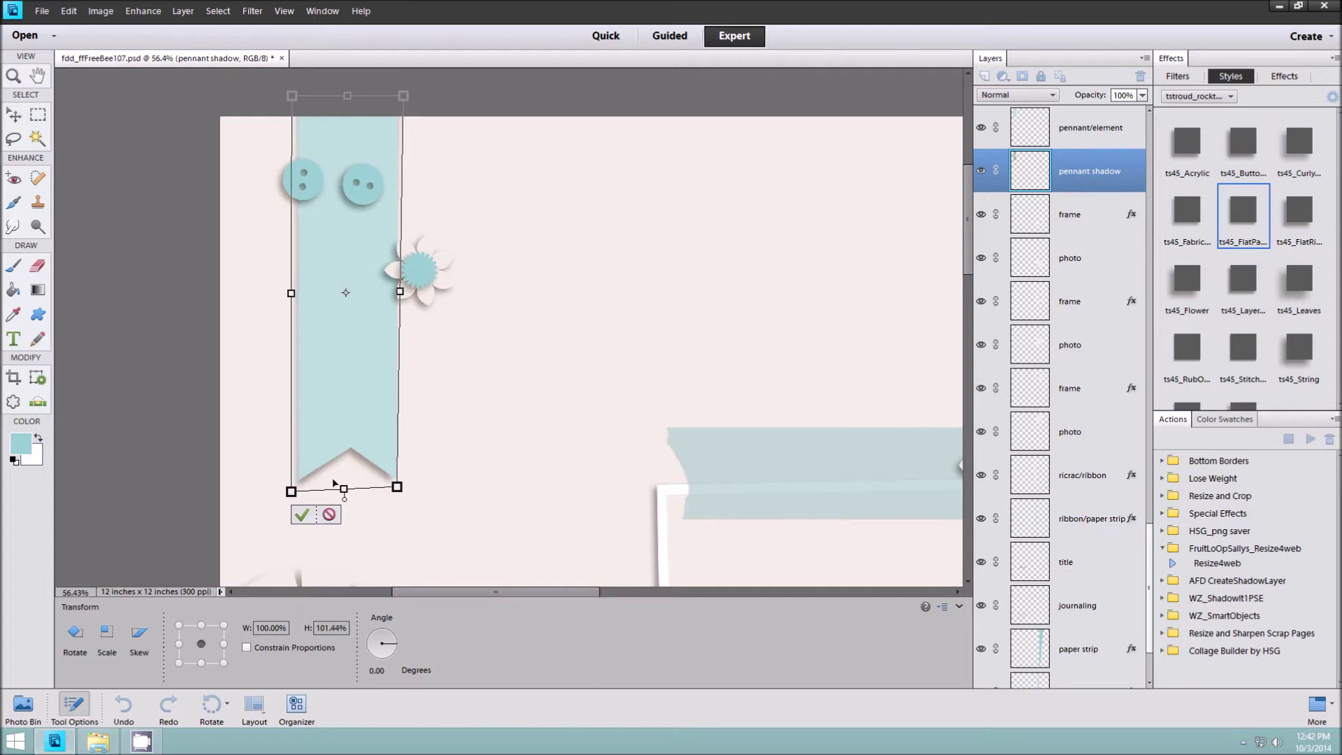
{"action": "left_click", "coordinate": [301, 513]}
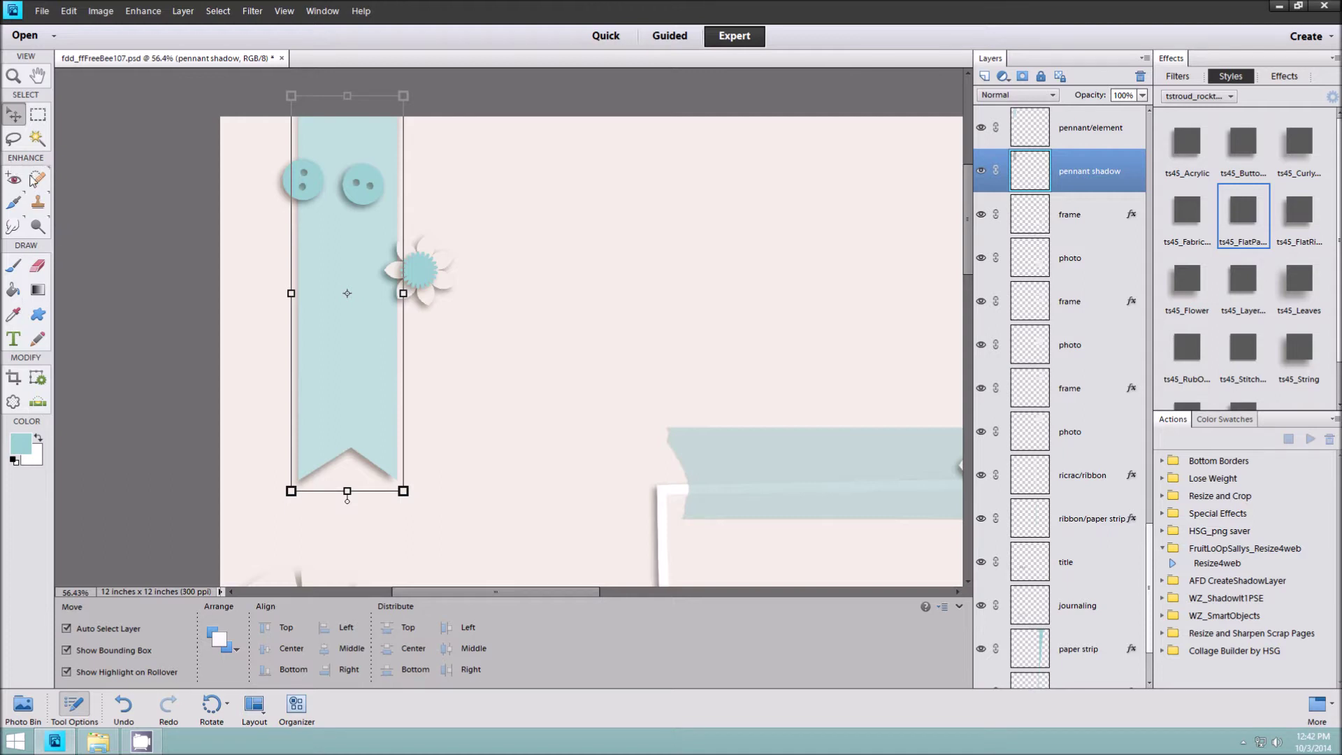
Smudge the edges of the pennant shadow with a soft 200 px brush at 50% strength
{"action": "left_click", "coordinate": [14, 228]}
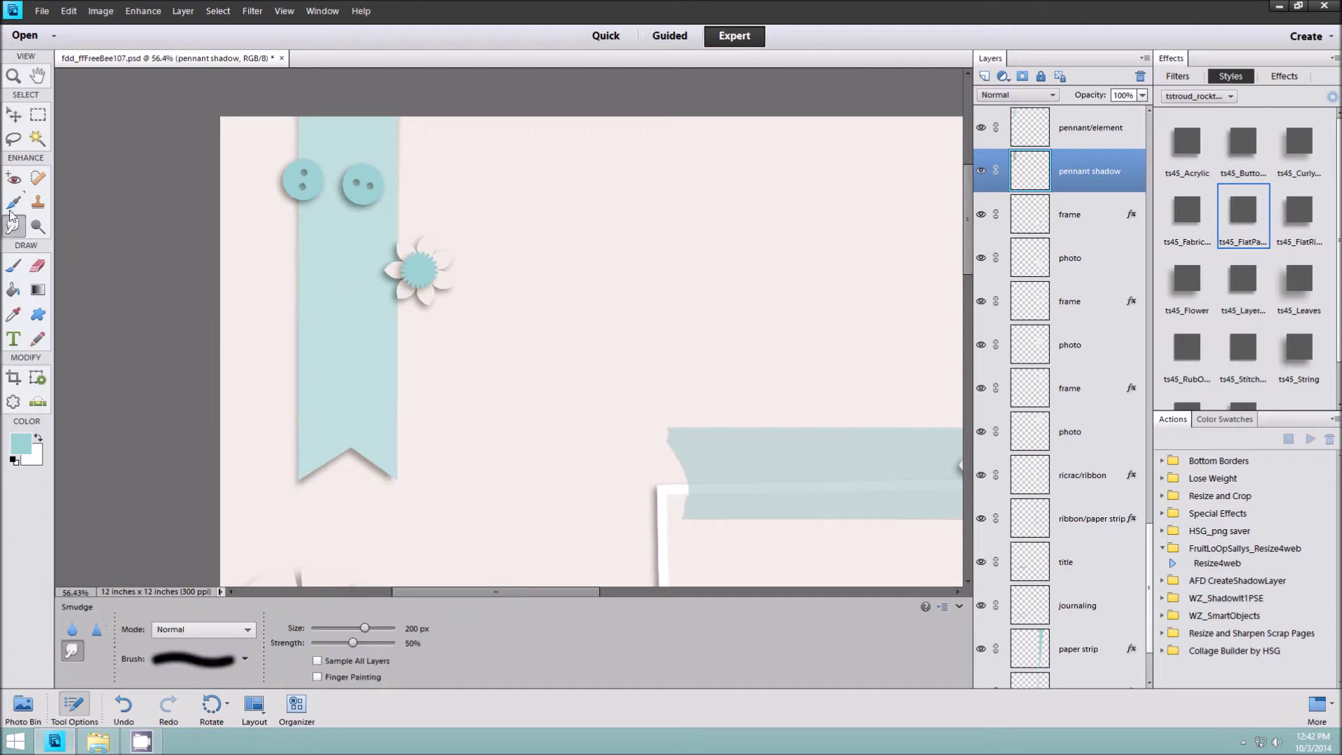
{"action": "left_click", "coordinate": [69, 624]}
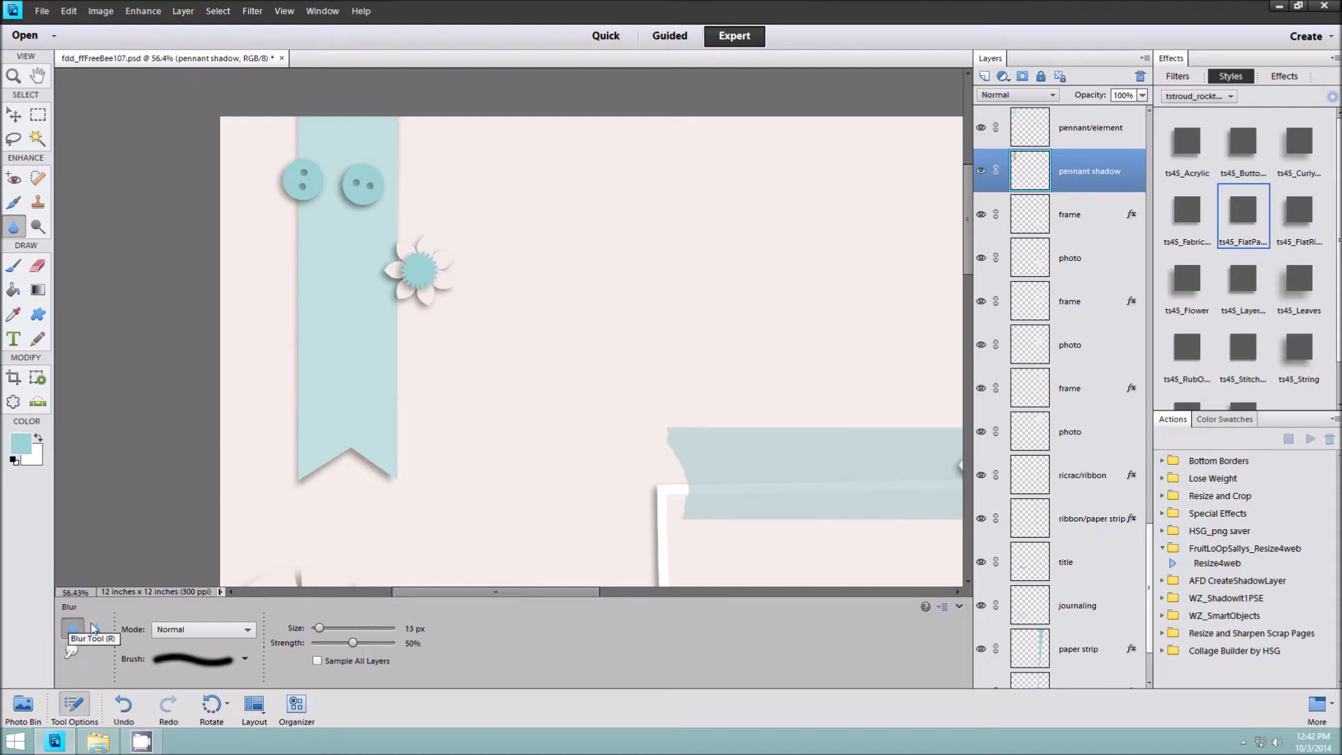
{"action": "left_click", "coordinate": [96, 628]}
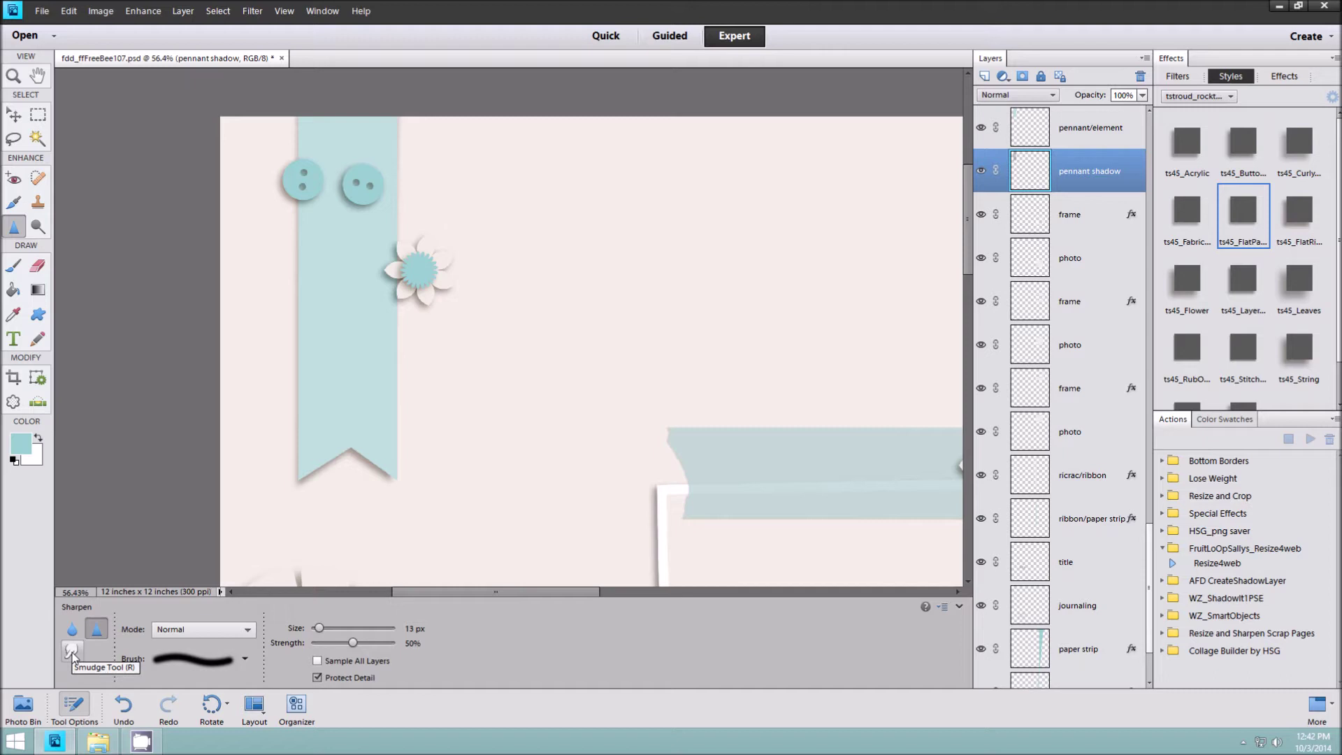
{"action": "left_click", "coordinate": [71, 652]}
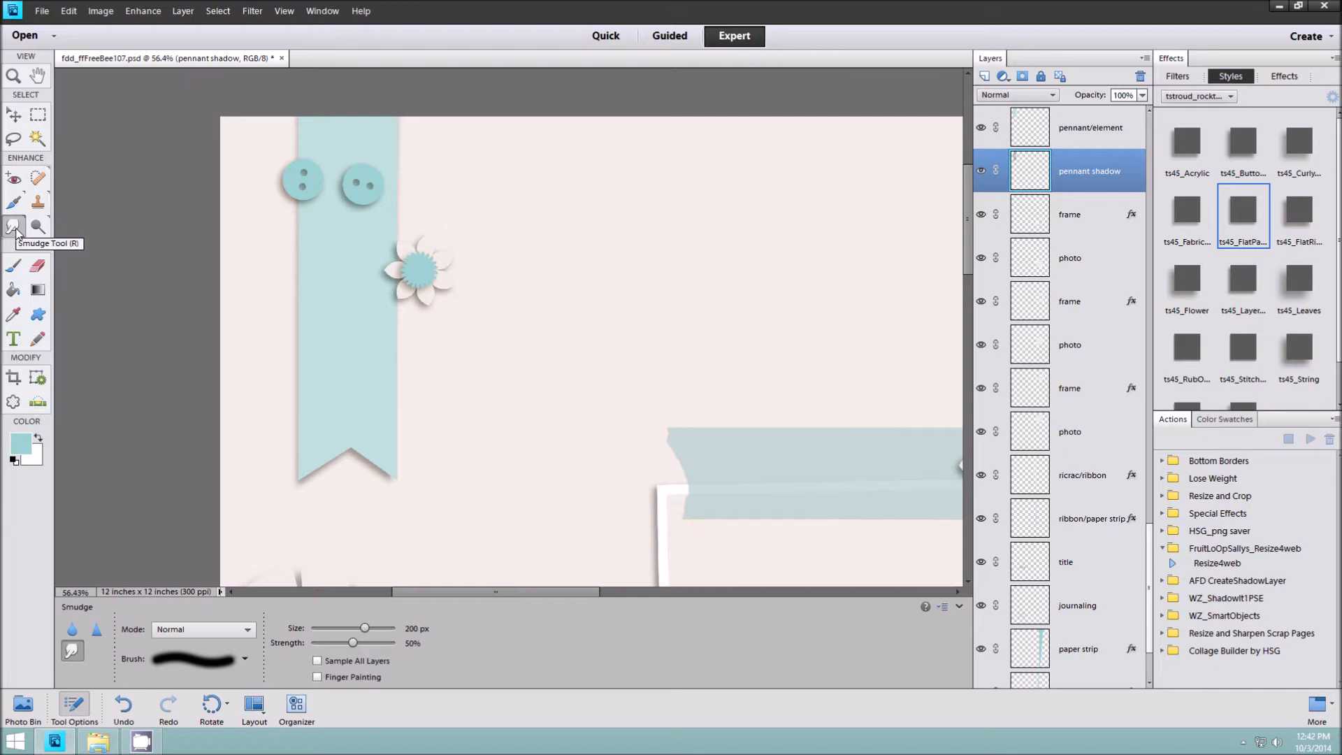
{"action": "left_click", "coordinate": [245, 660]}
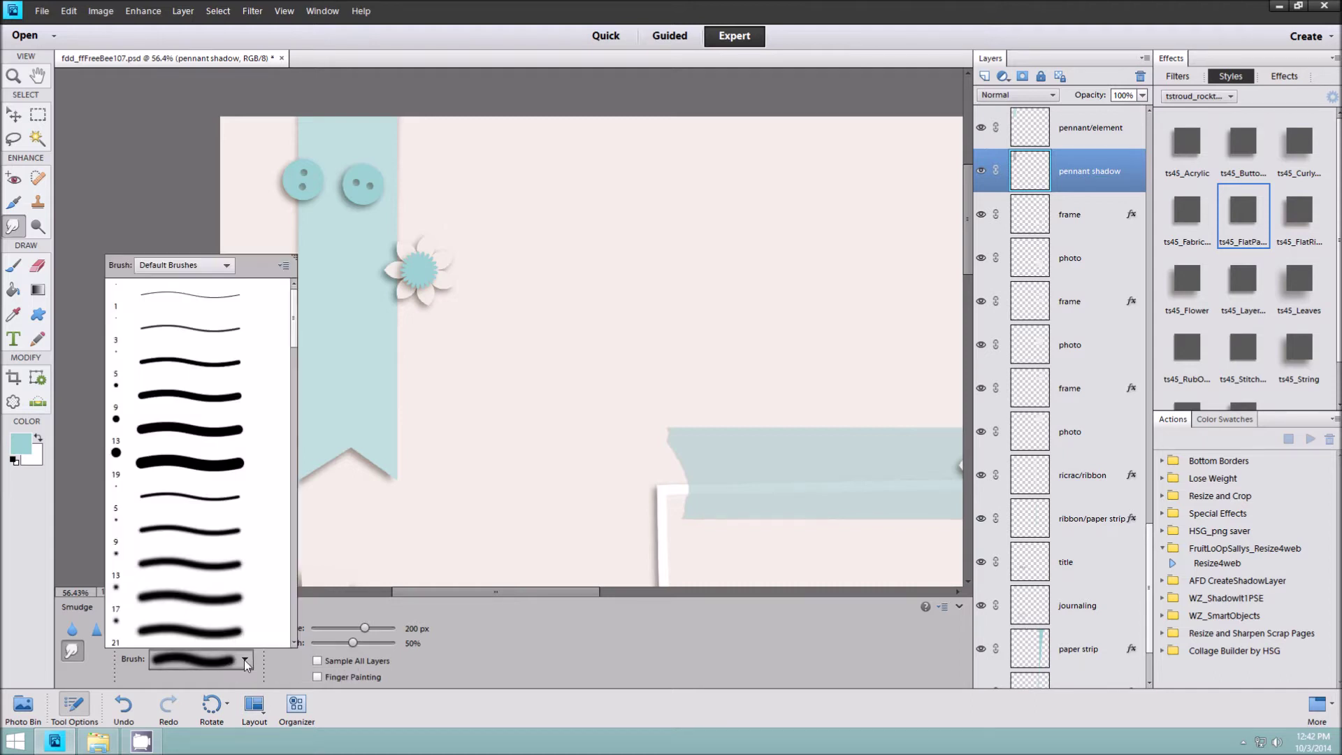
{"action": "left_click", "coordinate": [245, 660]}
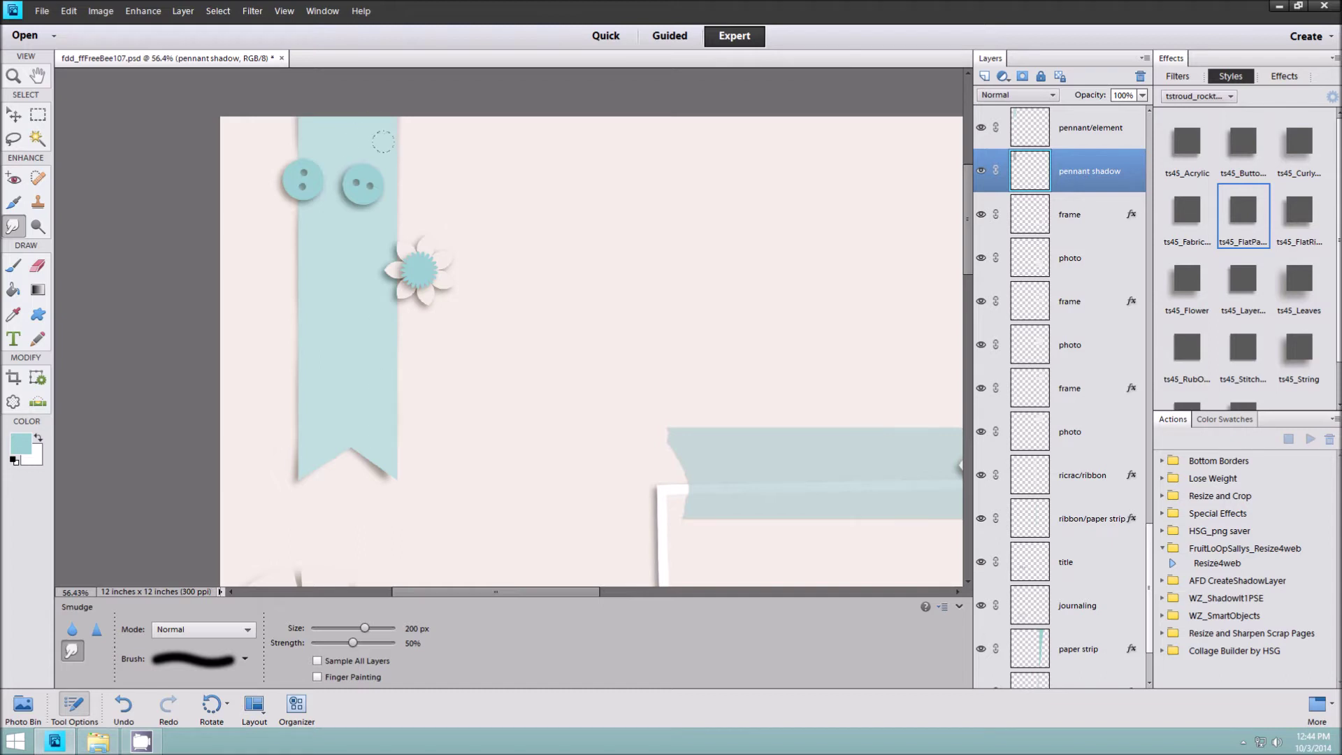
{"action": "left_click_drag", "start_coordinate": [387, 158], "coordinate": [383, 132]}
{"action": "scroll", "coordinate": [392, 460], "scroll_direction": "down", "scroll_amount": 5}
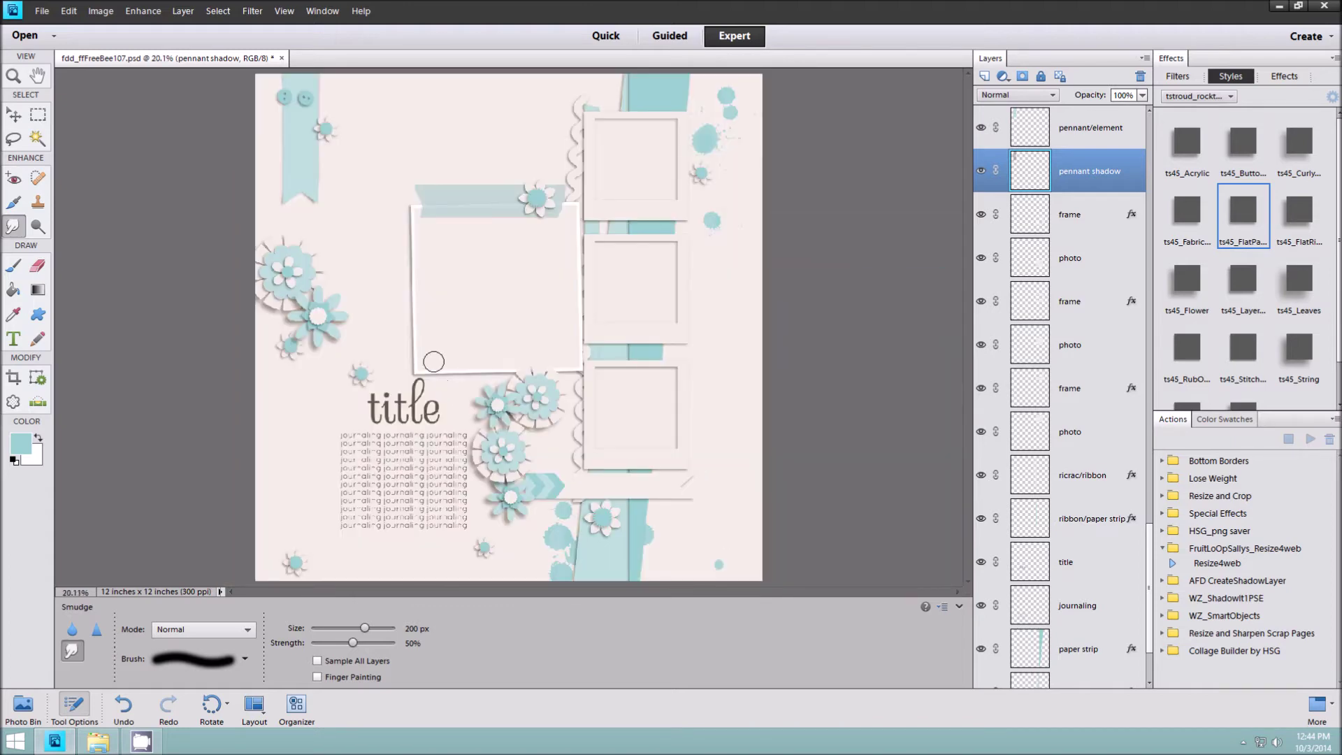
{"action": "scroll", "coordinate": [308, 149], "scroll_direction": "up", "scroll_amount": 2}
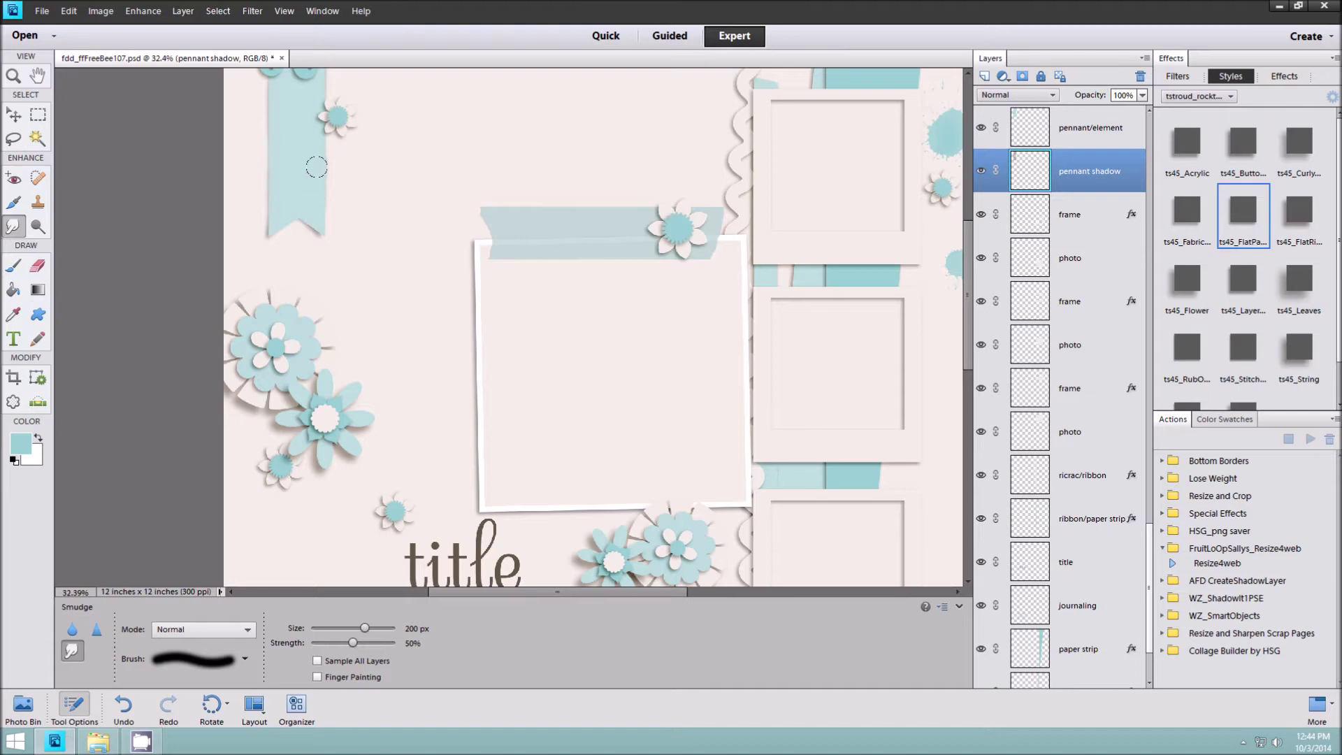
{"action": "left_click", "coordinate": [14, 115]}
{"action": "scroll", "coordinate": [461, 311], "scroll_direction": "down", "scroll_amount": 1}
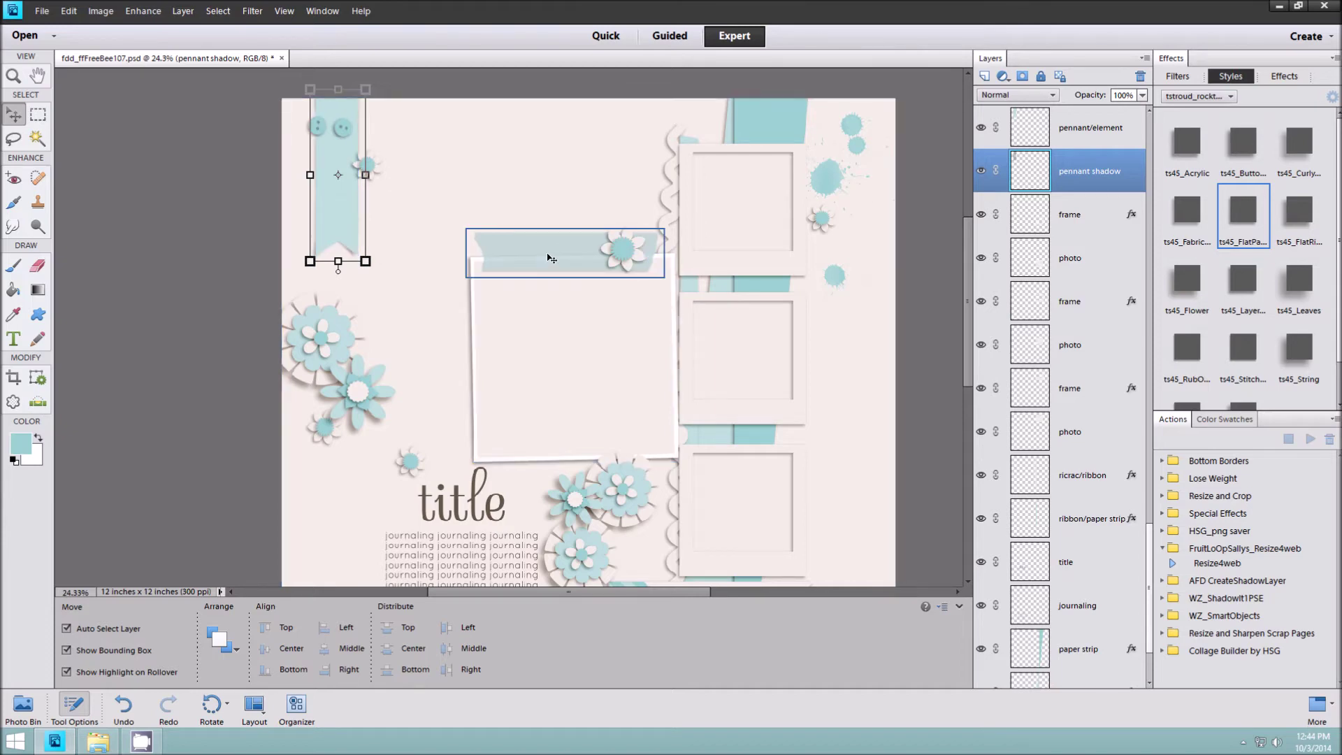
Reduce the opacity of the pennant shadow layer to 74%
{"action": "scroll", "coordinate": [419, 168], "scroll_direction": "up", "scroll_amount": 1}
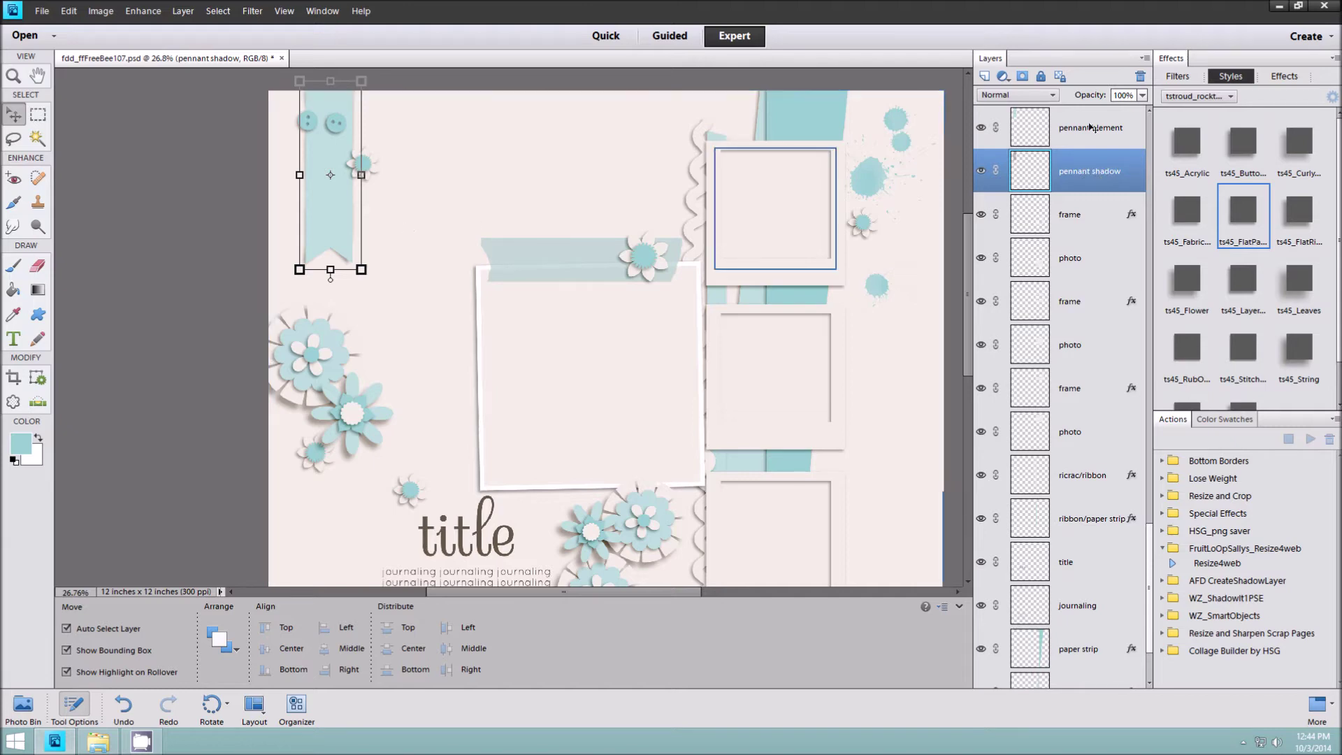
{"action": "left_click", "coordinate": [1143, 96]}
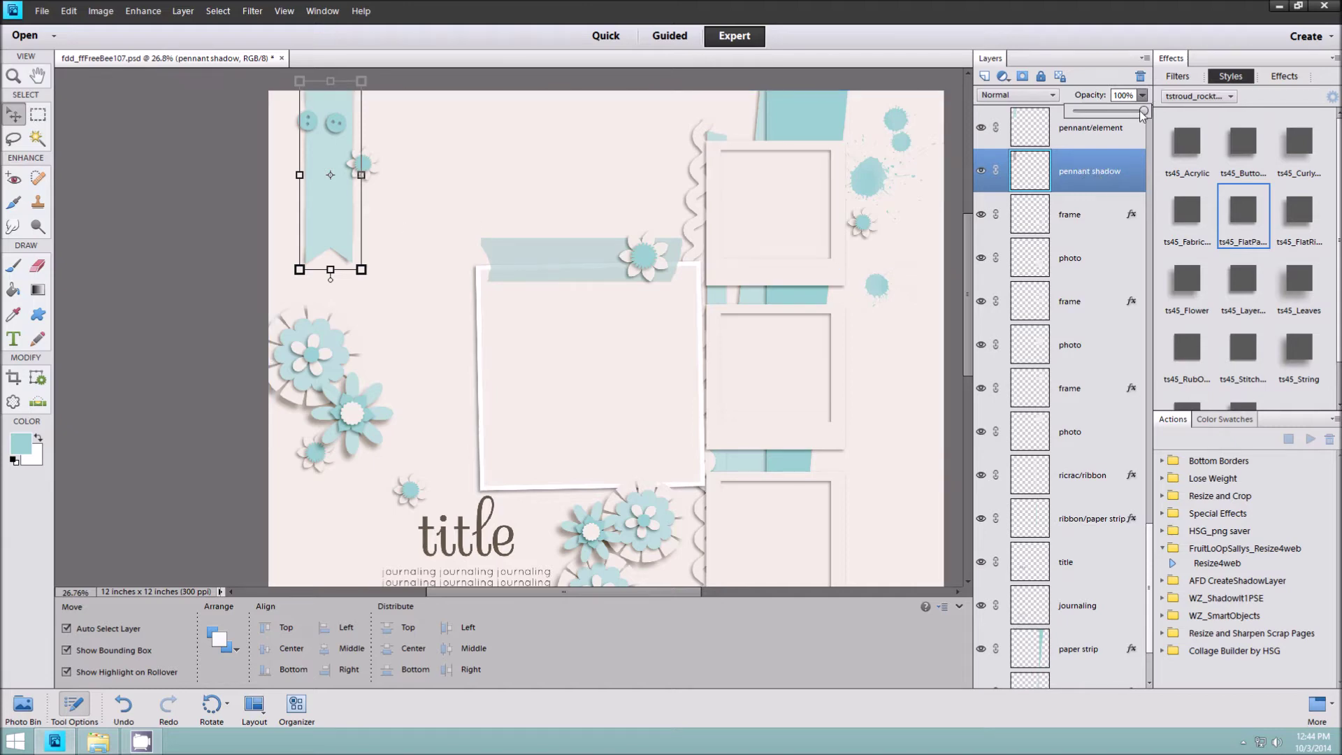
{"action": "left_click_drag", "start_coordinate": [1118, 119], "coordinate": [1125, 116]}
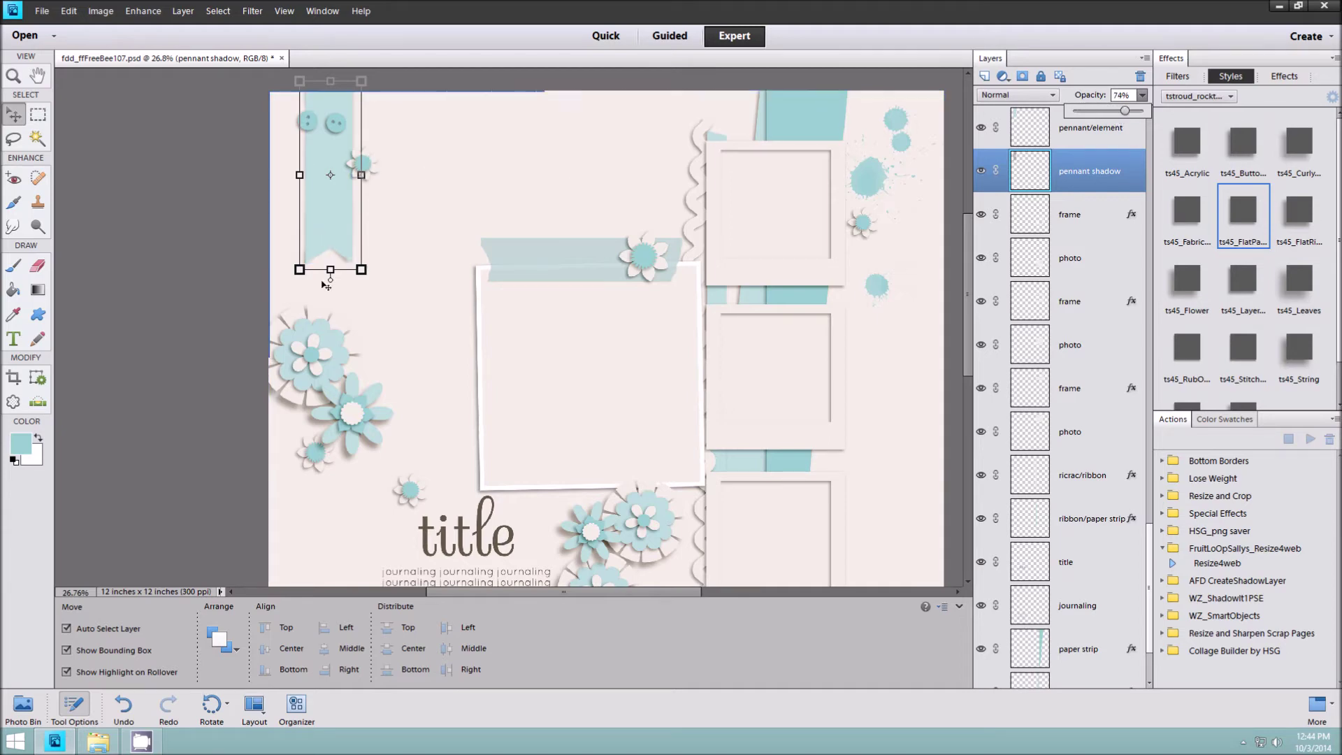
{"action": "scroll", "coordinate": [325, 221], "scroll_direction": "up", "scroll_amount": 5}
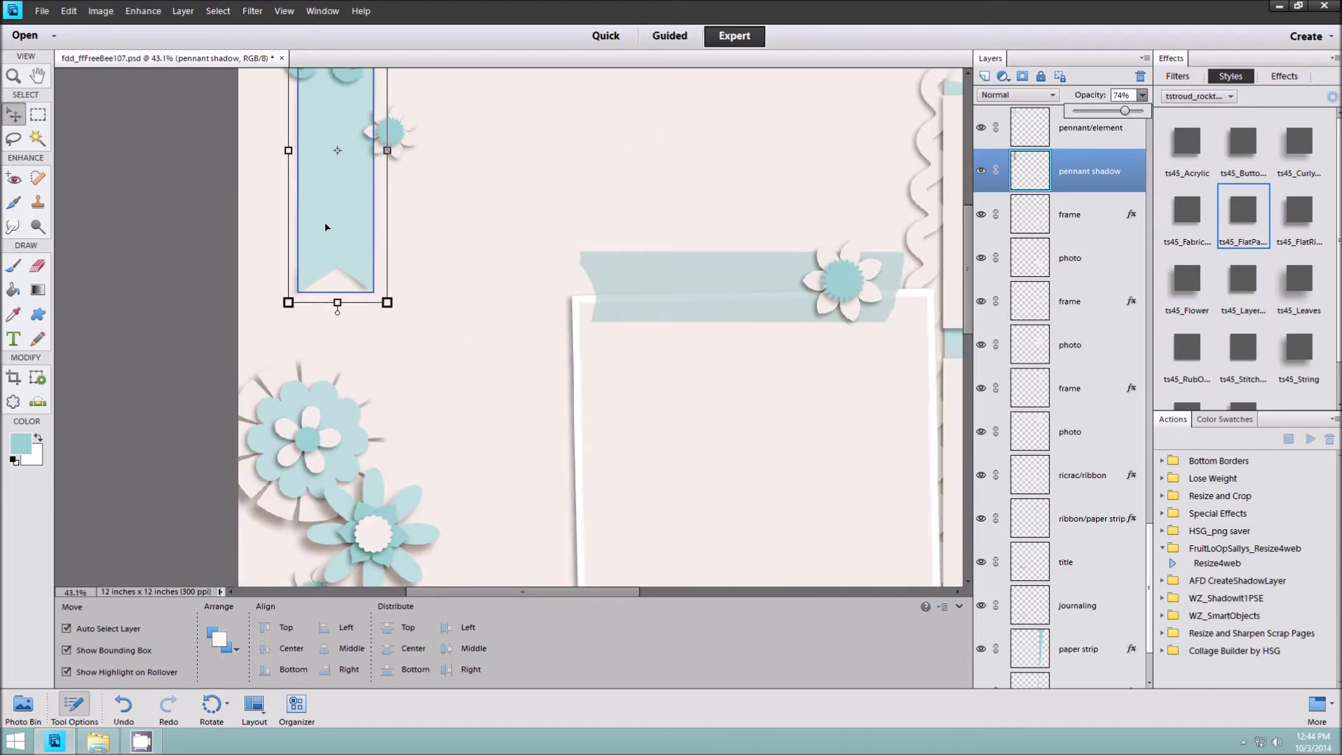
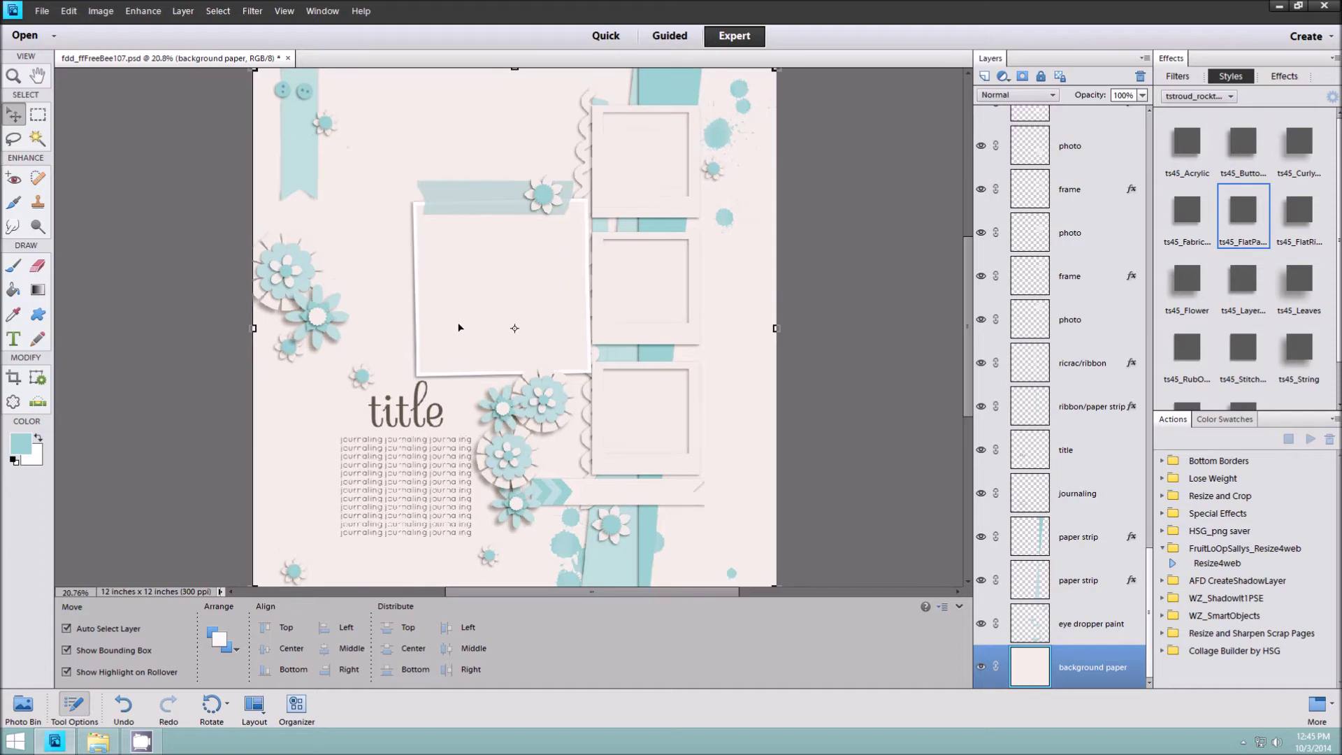
Move the ricrac ribbon away from the small frames into the open area between the pennant and the large frame
{"action": "left_click", "coordinate": [586, 157]}
{"action": "left_click_drag", "start_coordinate": [589, 163], "coordinate": [389, 159]}
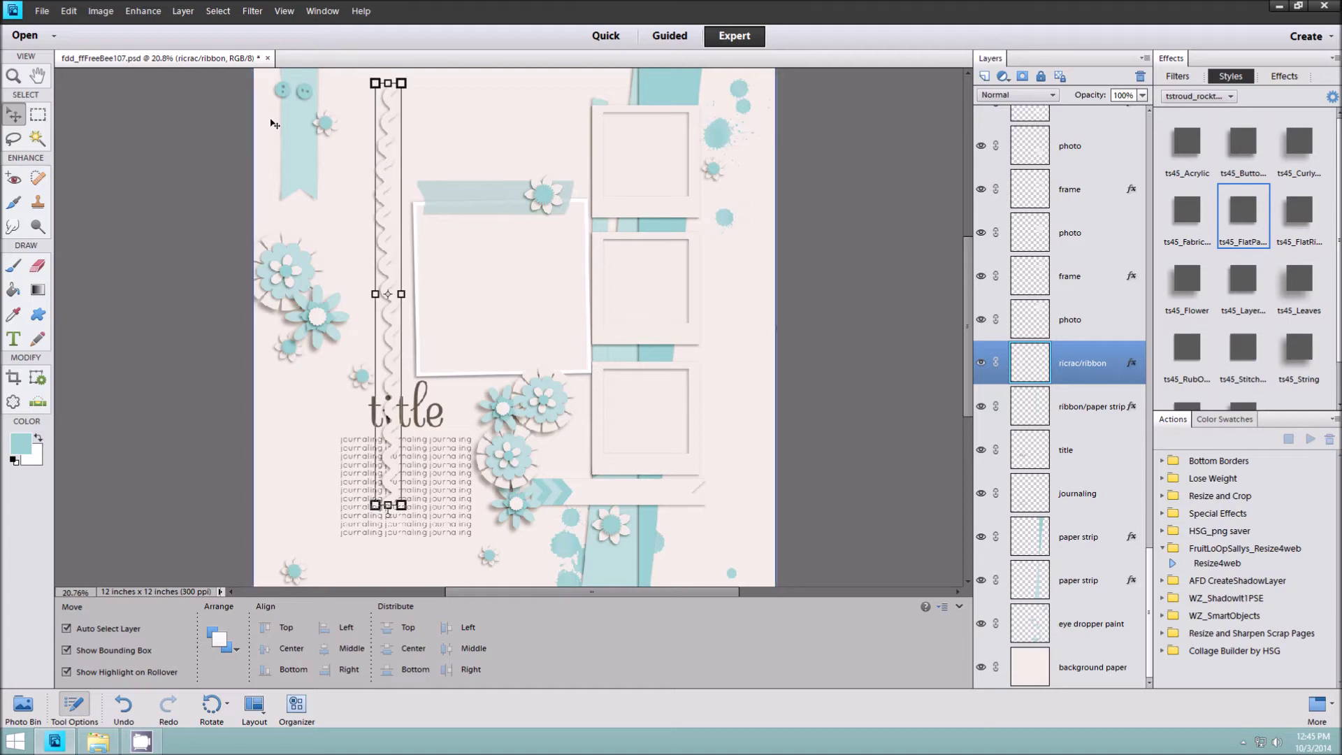
{"action": "scroll", "coordinate": [279, 120], "scroll_direction": "down", "scroll_amount": 2}
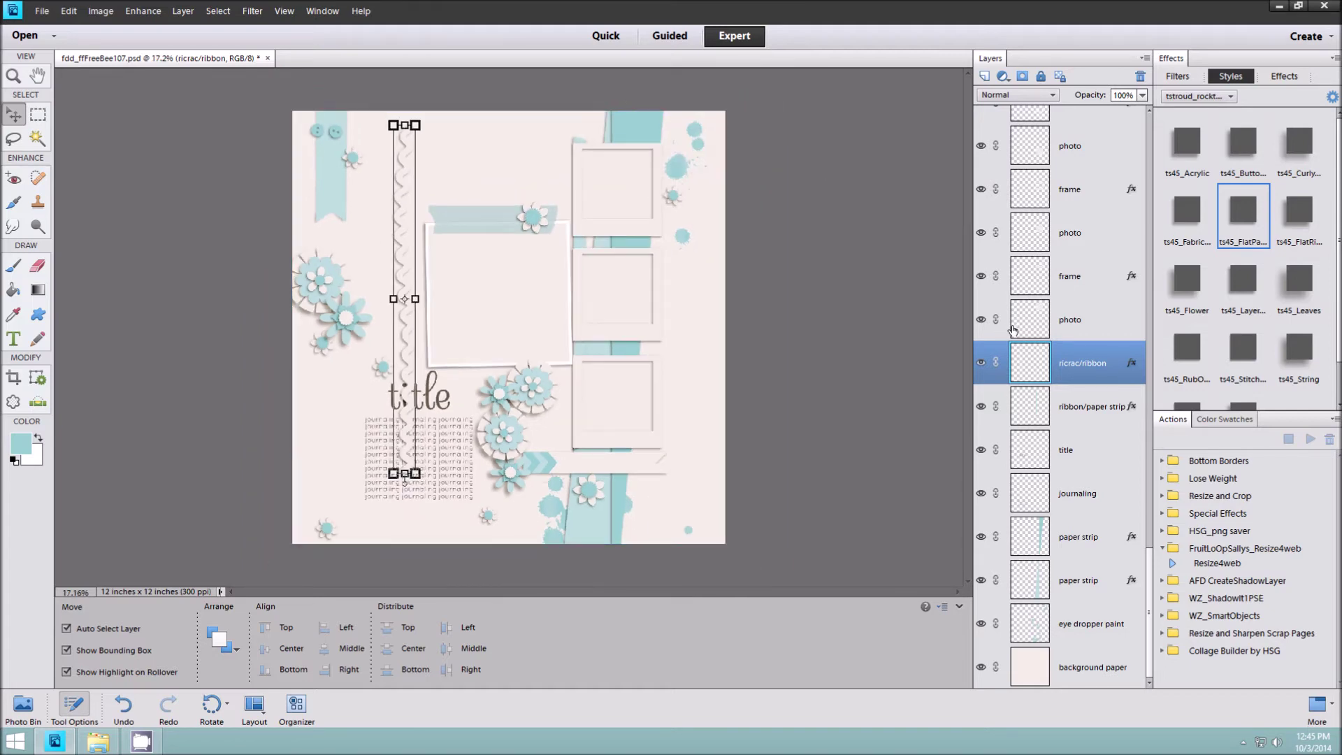
{"action": "left_click_drag", "start_coordinate": [402, 205], "coordinate": [381, 218]}
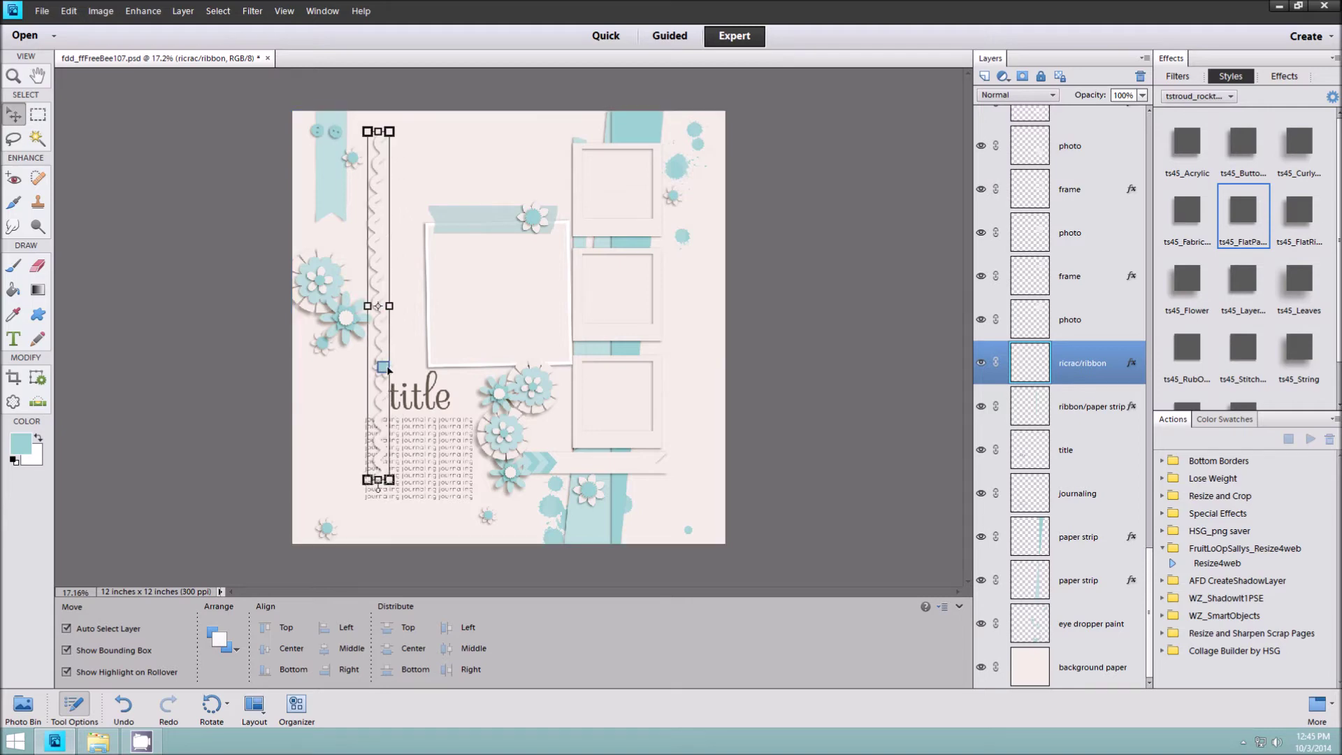
Clear the area around the ricrac by moving the small flower left and the title and journaling text right
{"action": "left_click_drag", "start_coordinate": [384, 371], "coordinate": [337, 385]}
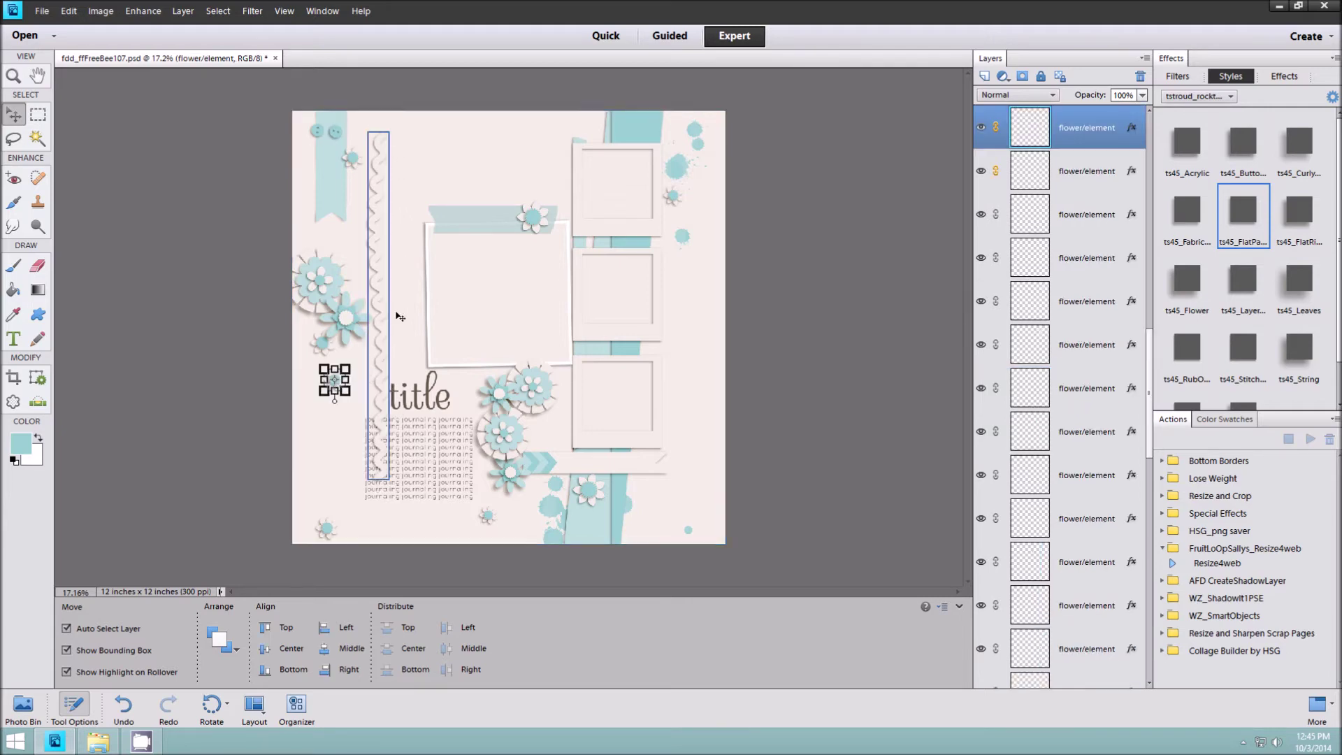
{"action": "left_click_drag", "start_coordinate": [430, 401], "coordinate": [680, 389]}
{"action": "left_click", "coordinate": [420, 431]}
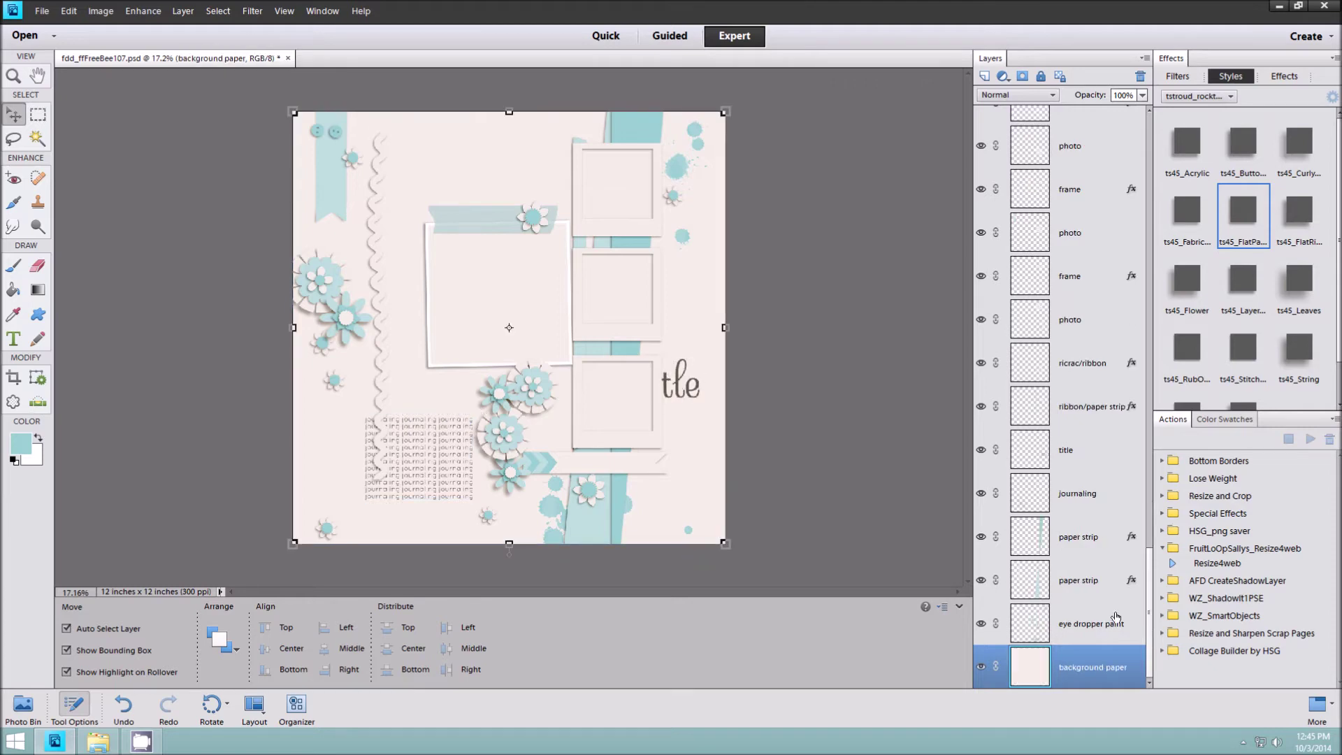
{"action": "left_click", "coordinate": [1071, 509]}
{"action": "left_click_drag", "start_coordinate": [419, 458], "coordinate": [538, 438]}
Nudge the ricrac ribbon slightly and offset its drop shadow well to its right, at a 612 px distance and 177° lighting angle
{"action": "left_click", "coordinate": [383, 336]}
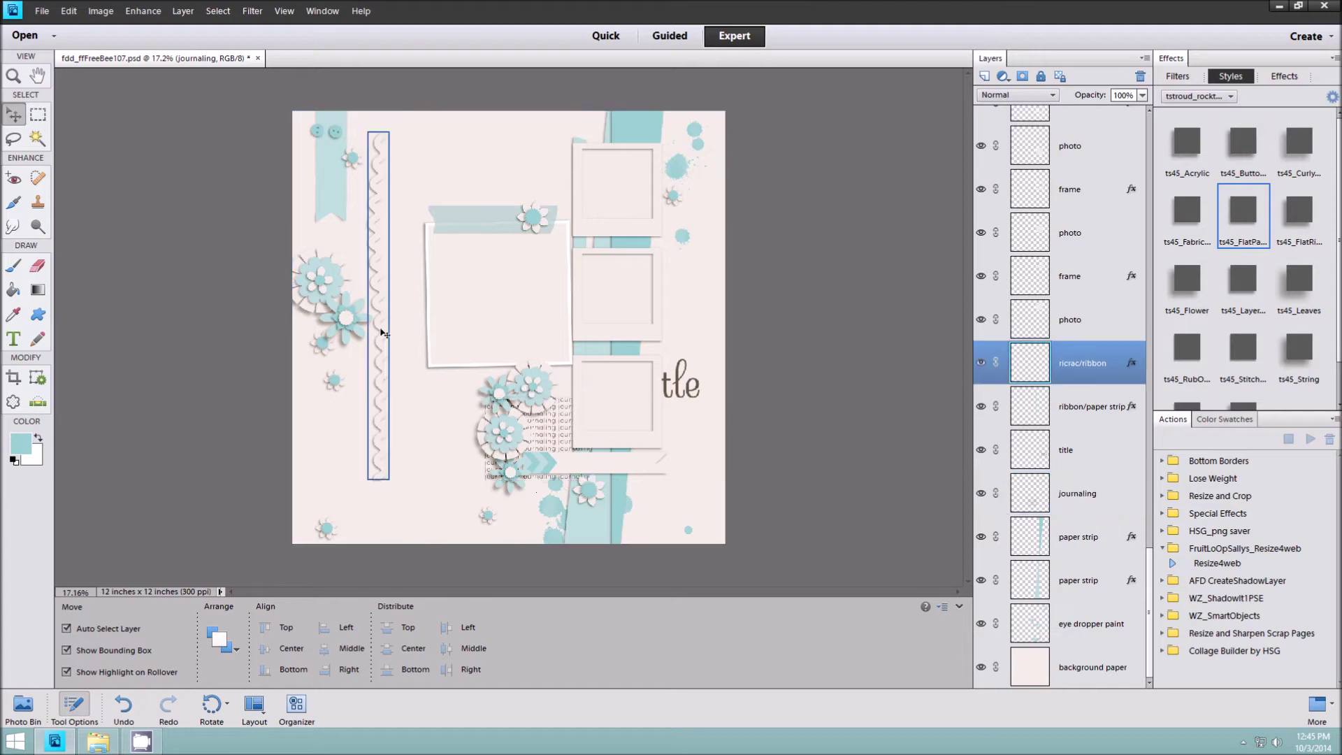
{"action": "left_click_drag", "start_coordinate": [373, 228], "coordinate": [379, 236]}
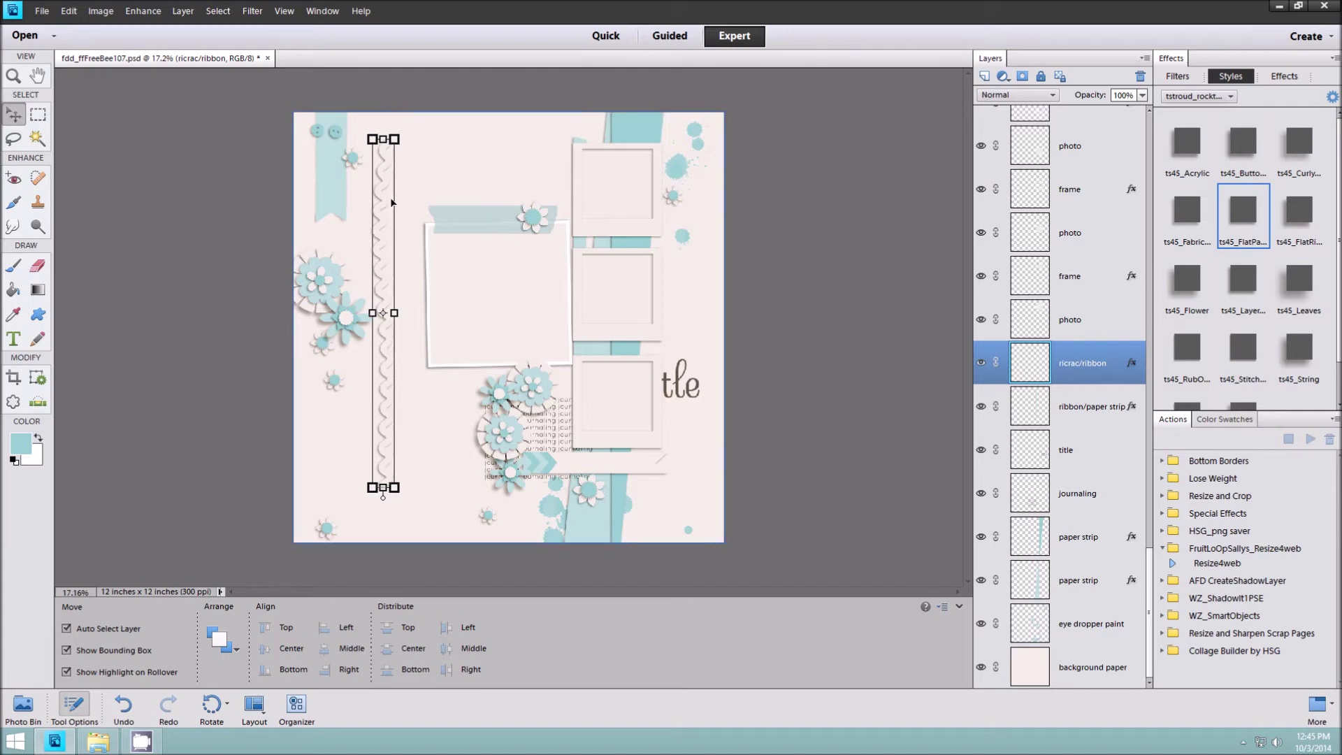
{"action": "double_click", "coordinate": [1132, 365]}
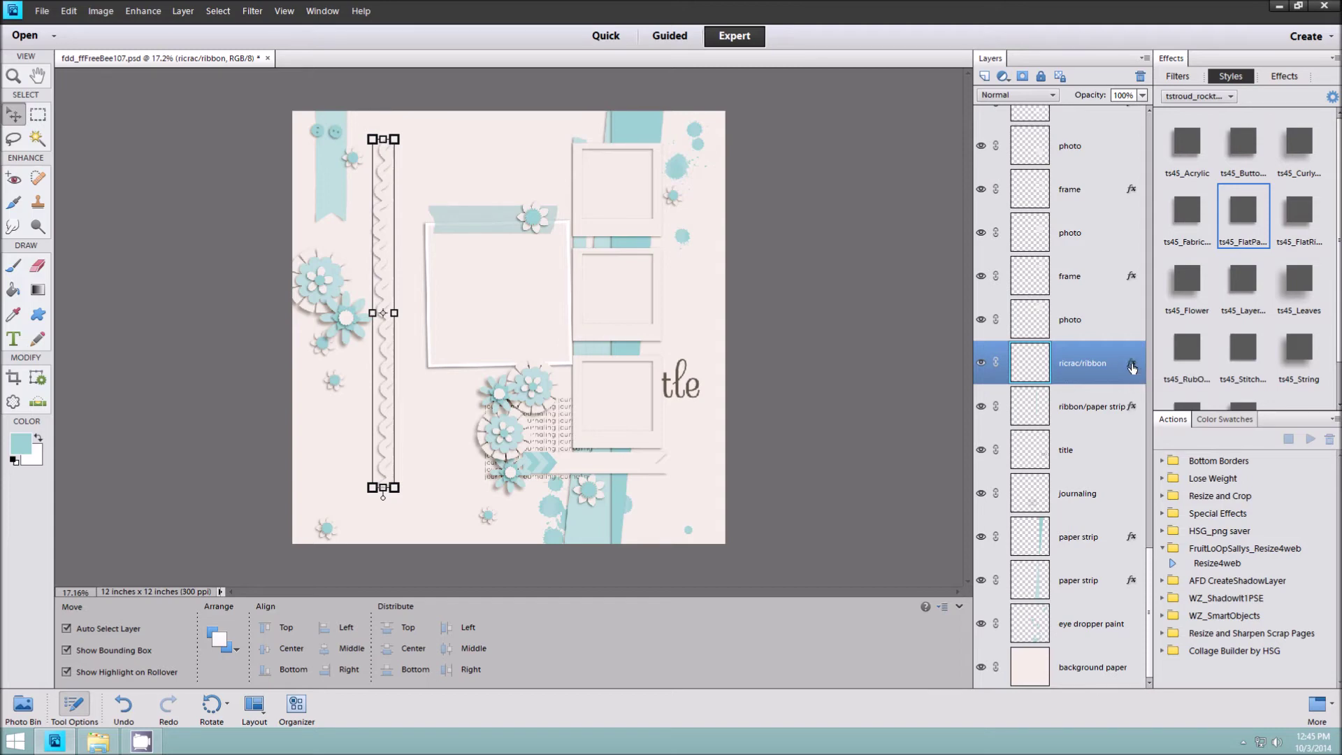
{"action": "left_click_drag", "start_coordinate": [380, 248], "coordinate": [456, 249]}
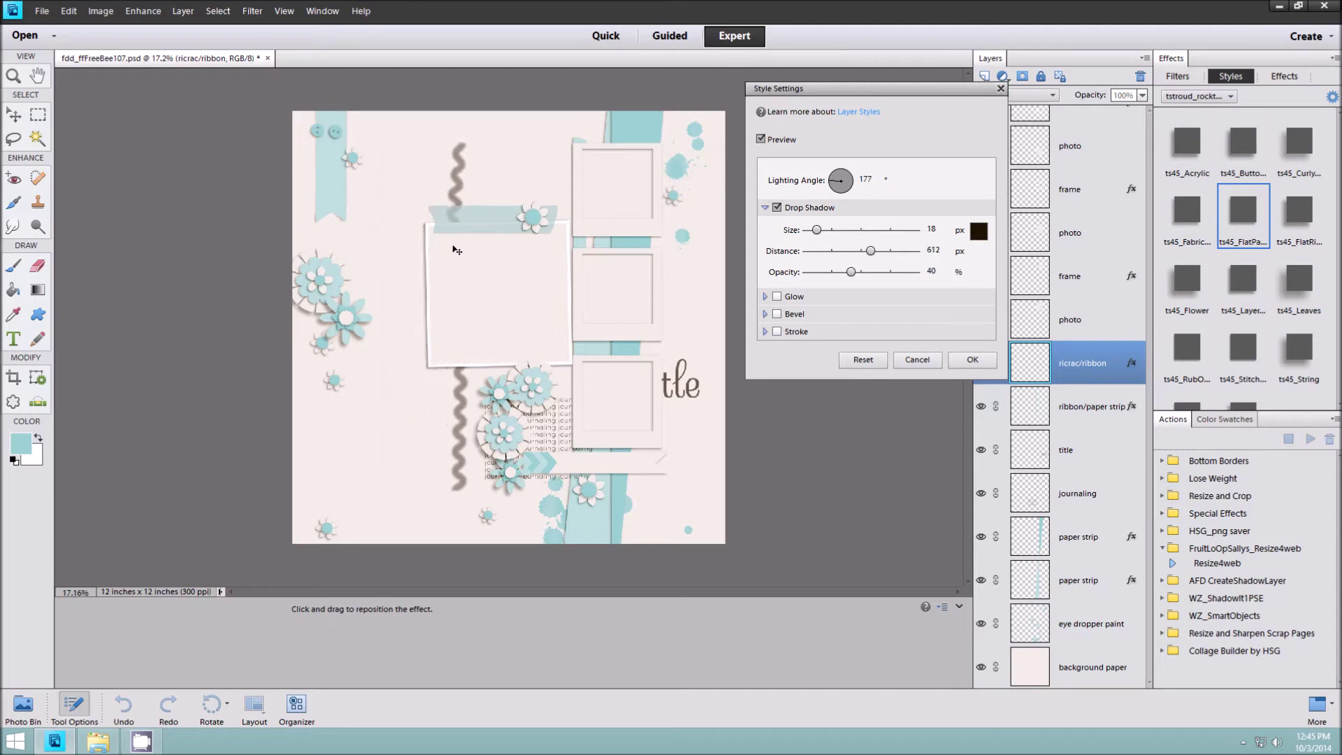
{"action": "left_click", "coordinate": [973, 360]}
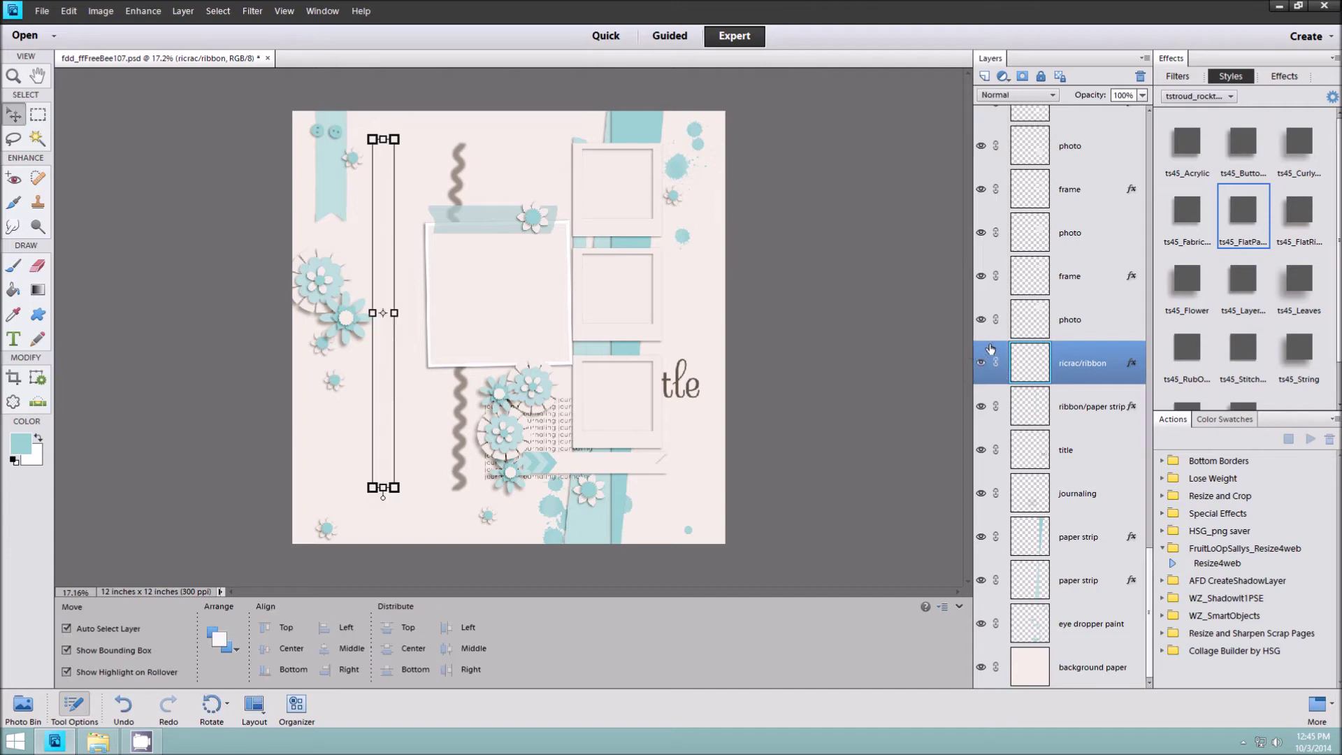
Simplify the ricrac/ribbon layer and hide the background paper layer
{"action": "right_click", "coordinate": [1099, 365]}
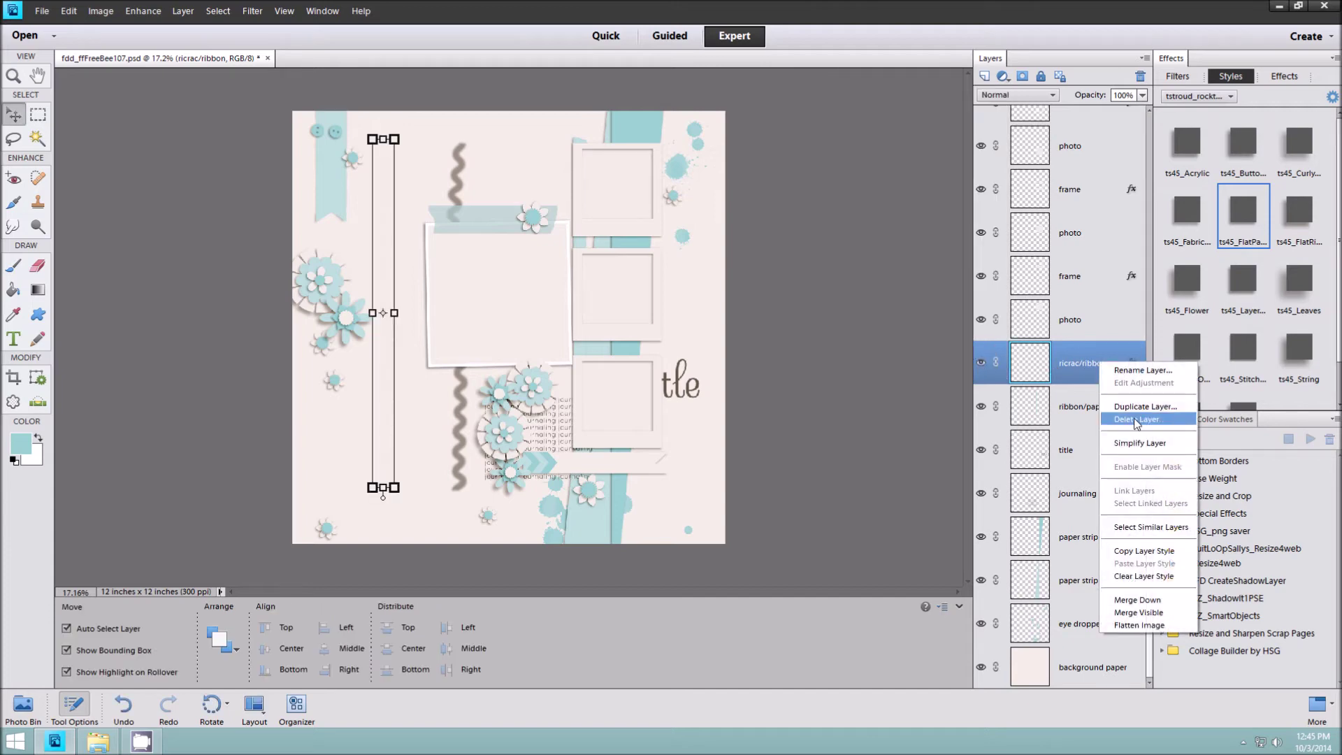
{"action": "left_click", "coordinate": [1140, 444]}
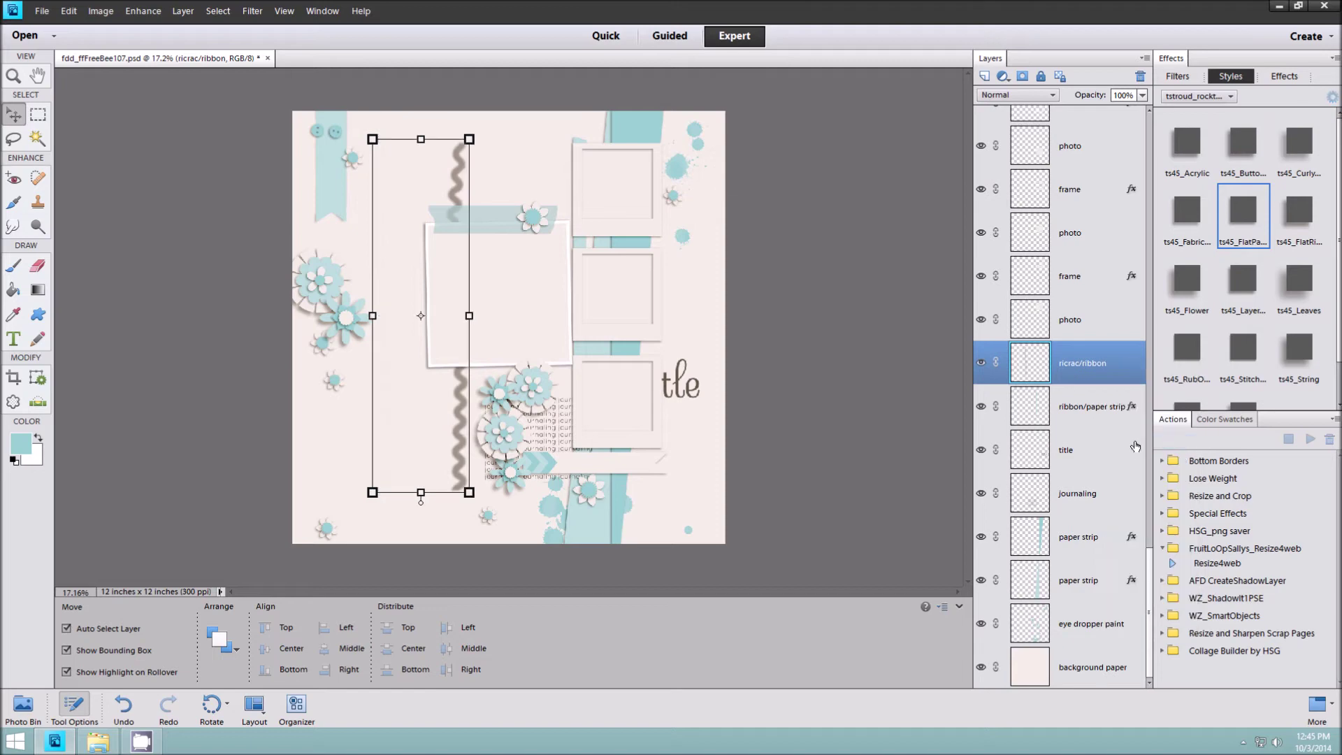
{"action": "left_click", "coordinate": [981, 668]}
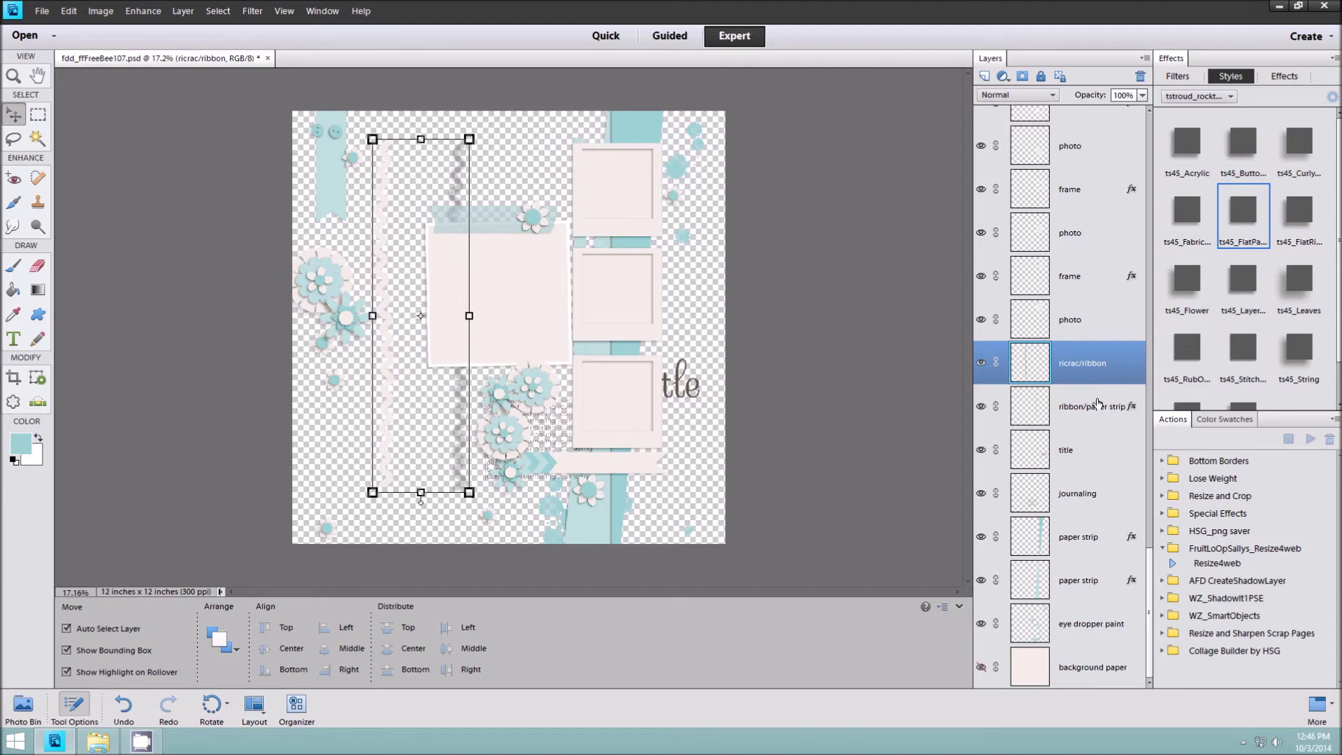
Cut the offset ricrac shadow onto its own layer using a rectangular selection, and name that layer "ricrac shadow"
{"action": "left_click", "coordinate": [38, 116]}
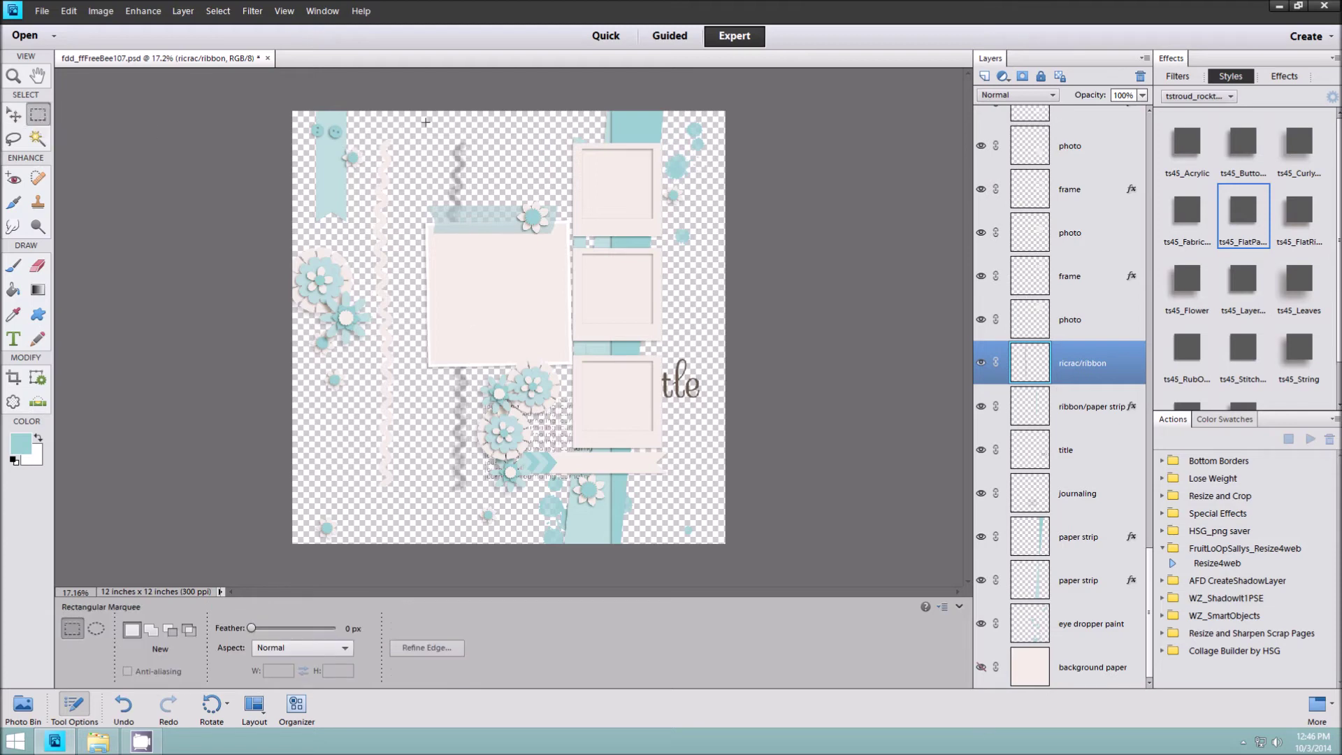
{"action": "left_click_drag", "start_coordinate": [482, 281], "coordinate": [501, 498]}
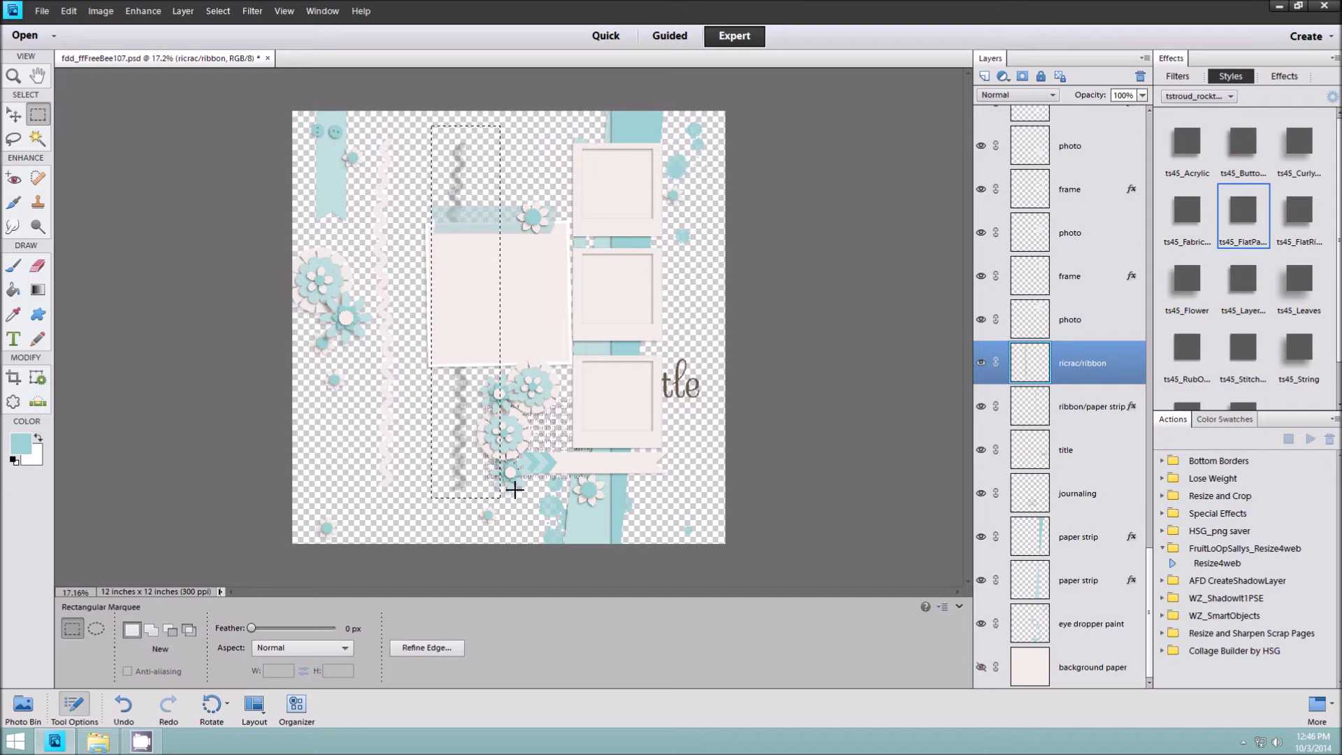
{"action": "right_click", "coordinate": [471, 179]}
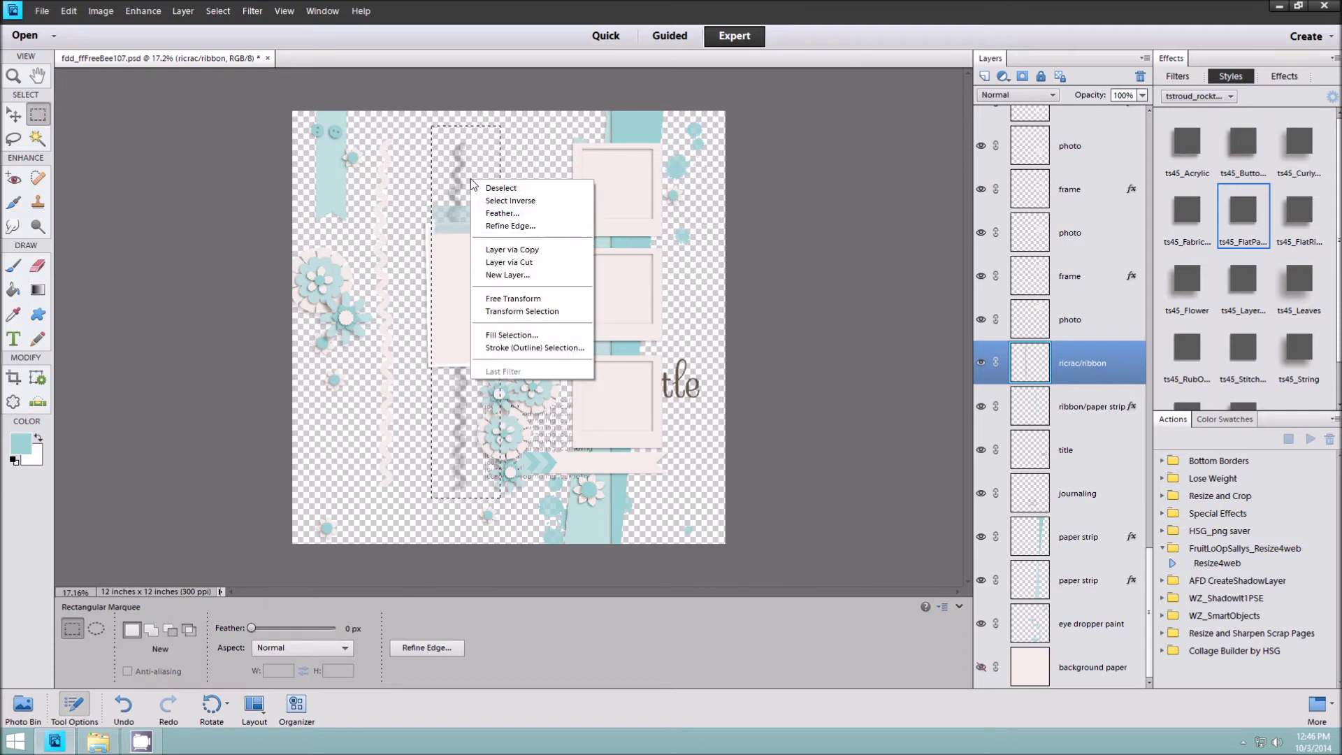
{"action": "left_click", "coordinate": [514, 264]}
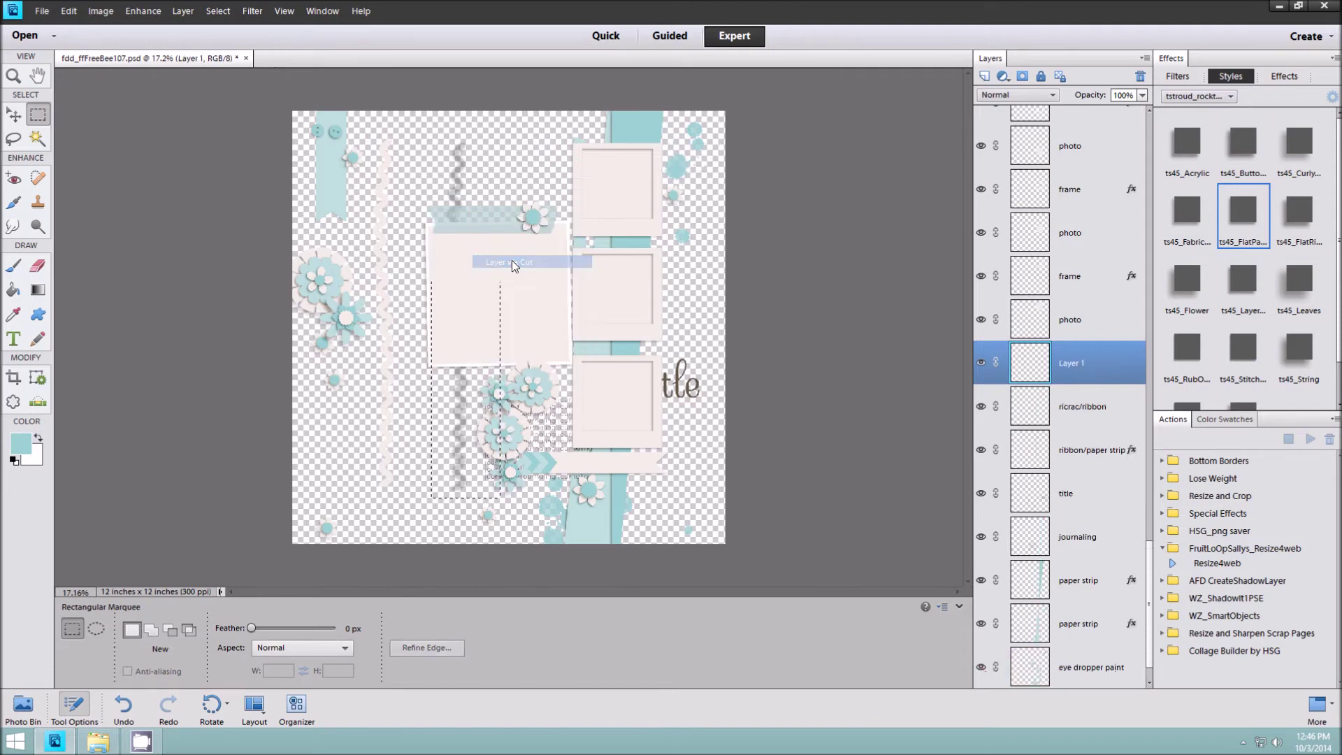
{"action": "double_click", "coordinate": [1077, 363]}
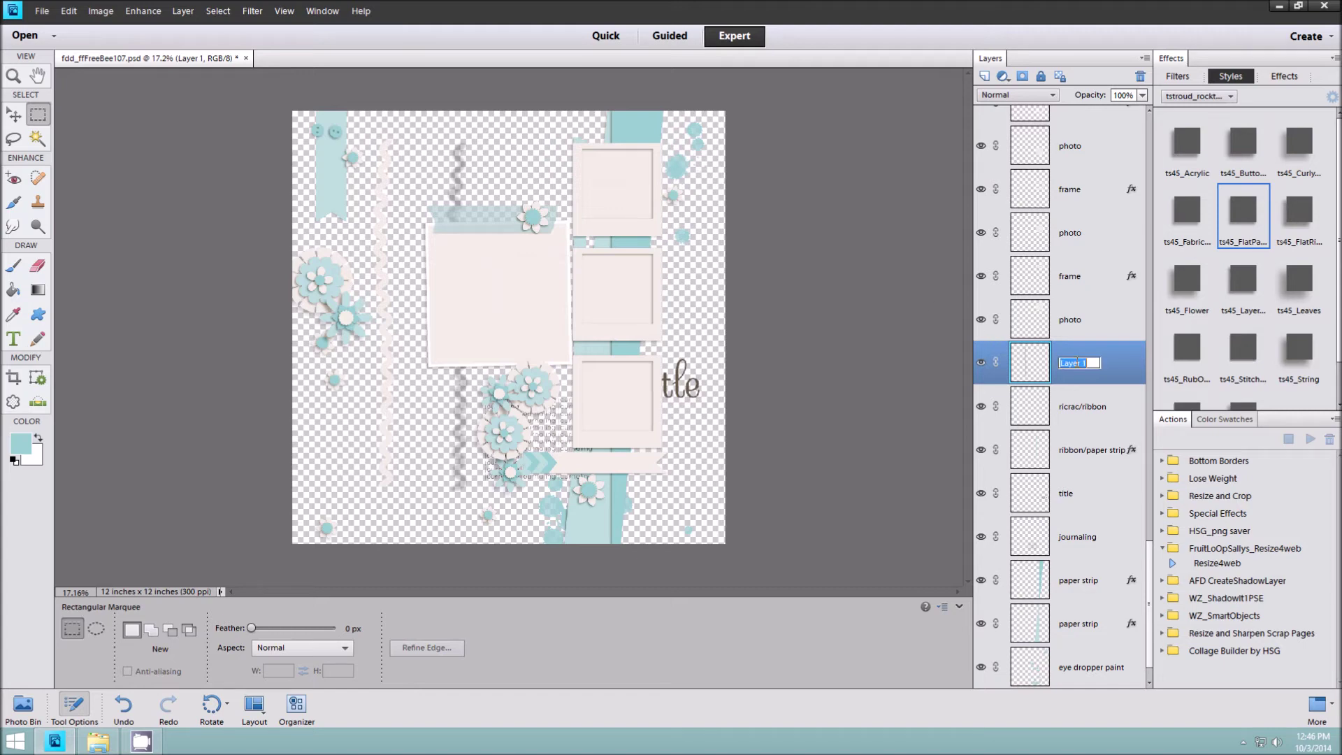
{"action": "type", "text": "ricrac shadow"}
{"action": "key", "text": "Return"}
Move the ricrac shadow back over the ricrac ribbon and place its layer beneath the ricrac/ribbon layer
{"action": "left_click", "coordinate": [14, 114]}
{"action": "left_click_drag", "start_coordinate": [461, 168], "coordinate": [390, 163]}
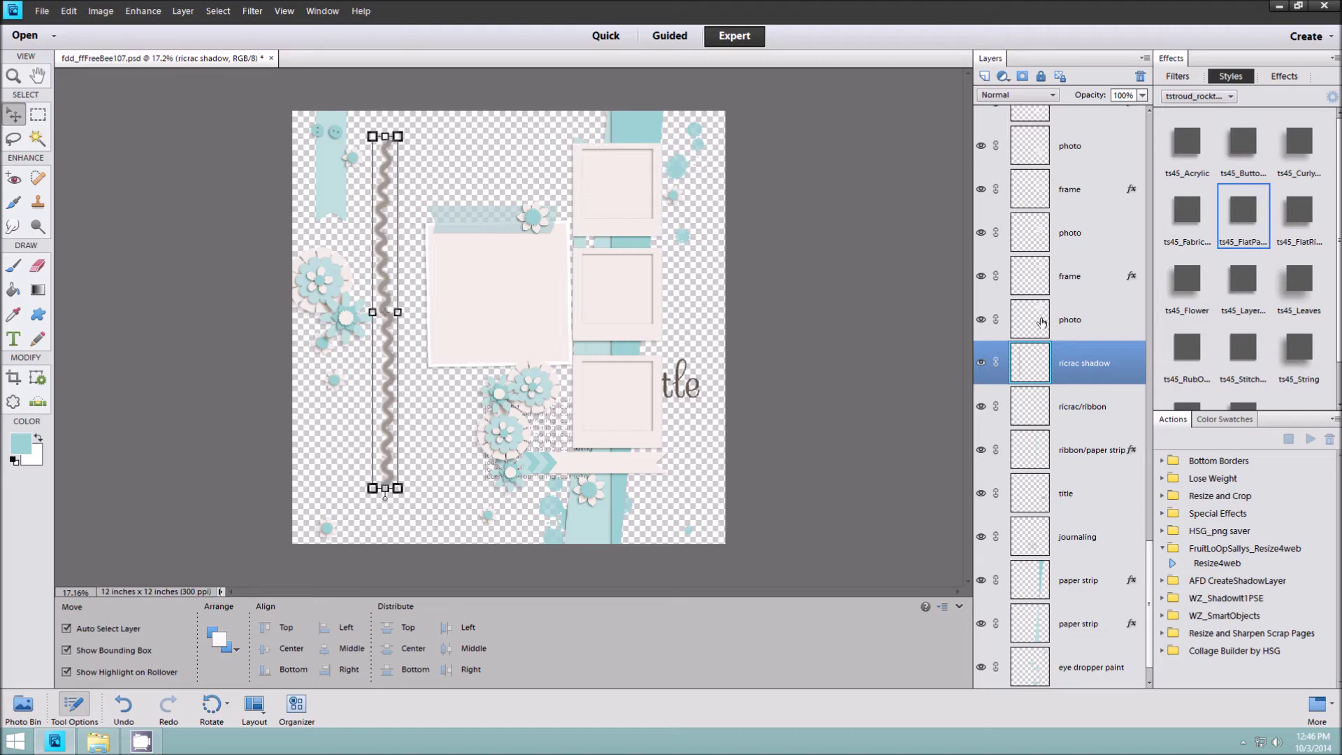
{"action": "left_click_drag", "start_coordinate": [1095, 364], "coordinate": [1114, 424]}
Align the ricrac/ribbon and ricrac shadow layers by their middles and shift the pair slightly down and right
{"action": "left_click", "coordinate": [1103, 363], "text": "ctrl"}
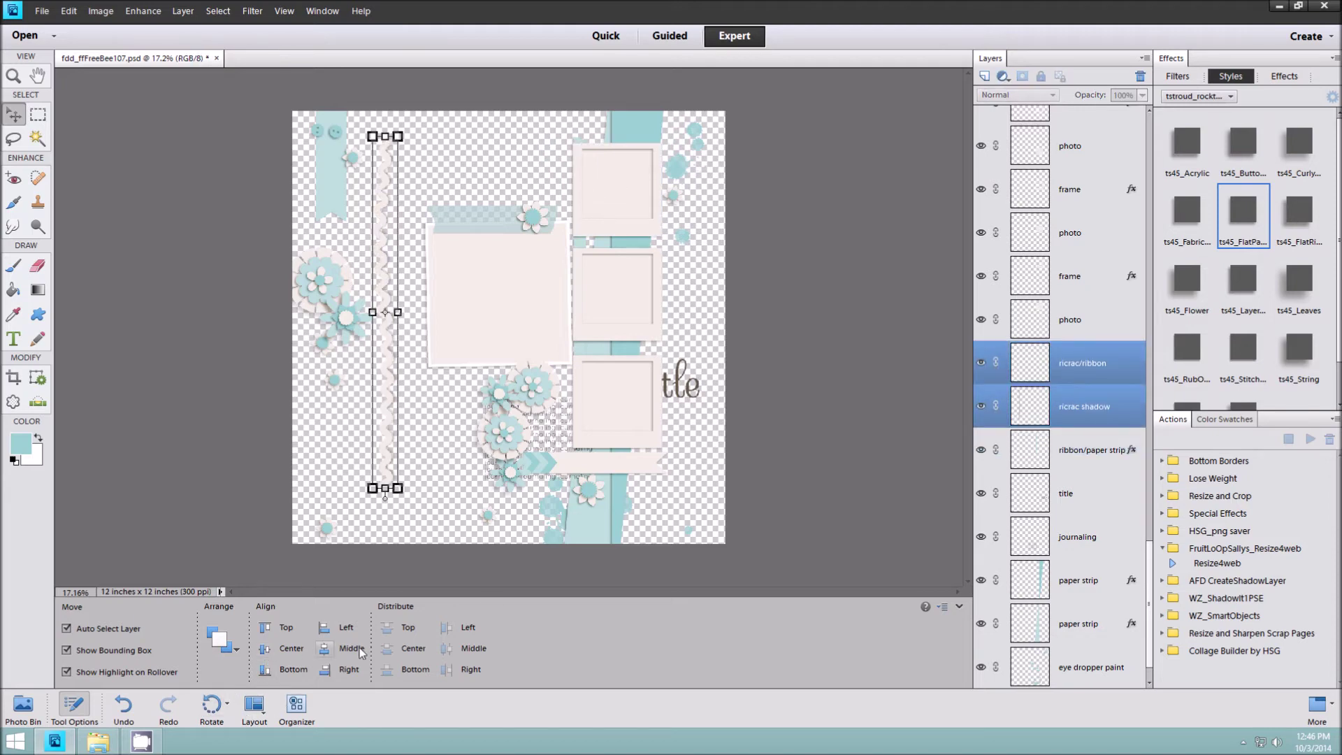
{"action": "left_click", "coordinate": [325, 649]}
{"action": "left_click_drag", "start_coordinate": [390, 403], "coordinate": [400, 409]}
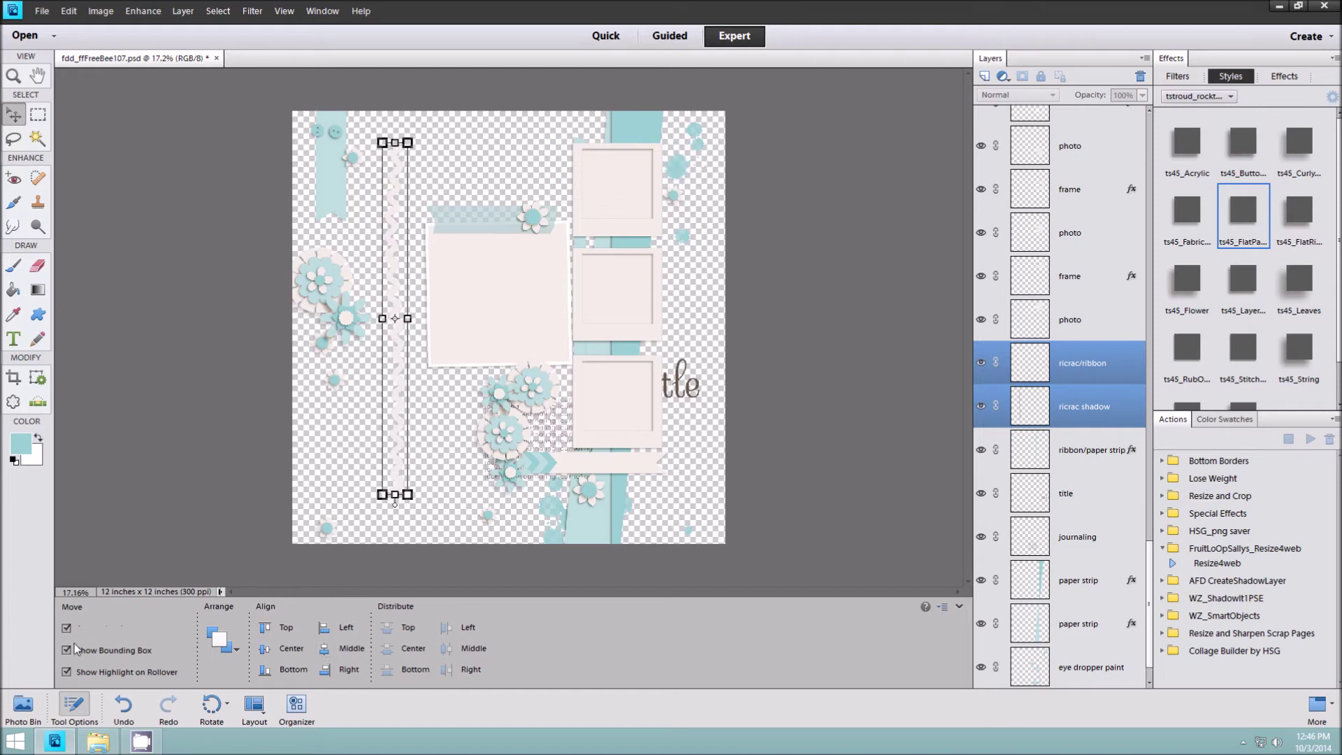
Show the background paper layer again and select only the ricrac shadow layer
{"action": "left_click", "coordinate": [23, 705]}
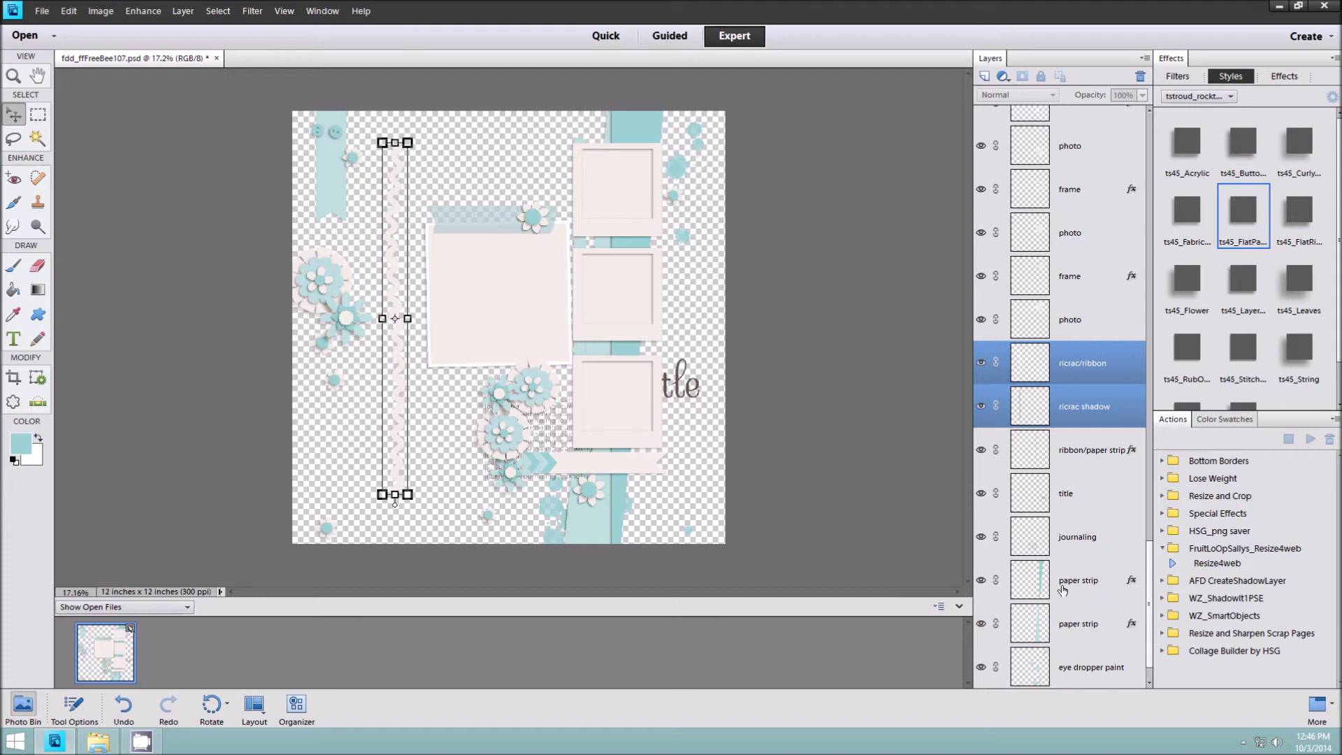
{"action": "scroll", "coordinate": [1063, 591], "scroll_direction": "down", "scroll_amount": 1}
{"action": "left_click", "coordinate": [981, 669]}
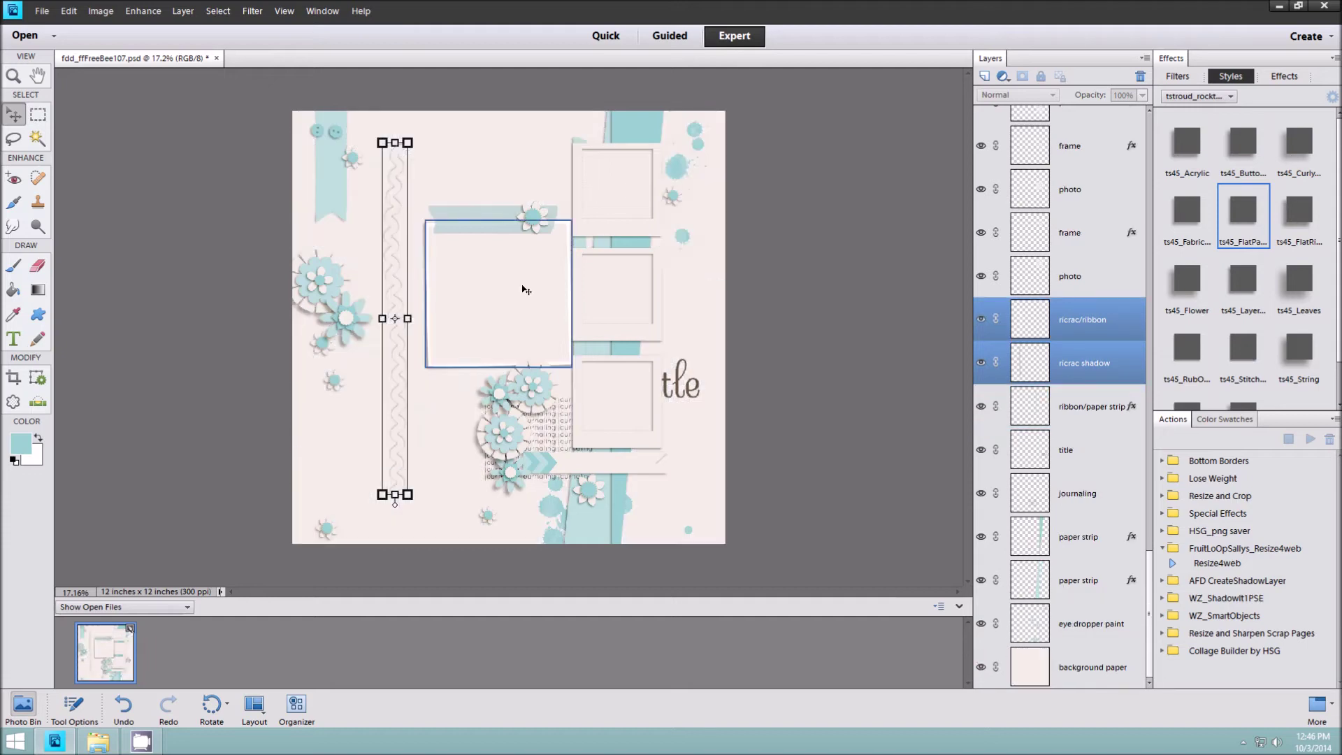
{"action": "scroll", "coordinate": [402, 212], "scroll_direction": "up", "scroll_amount": 1}
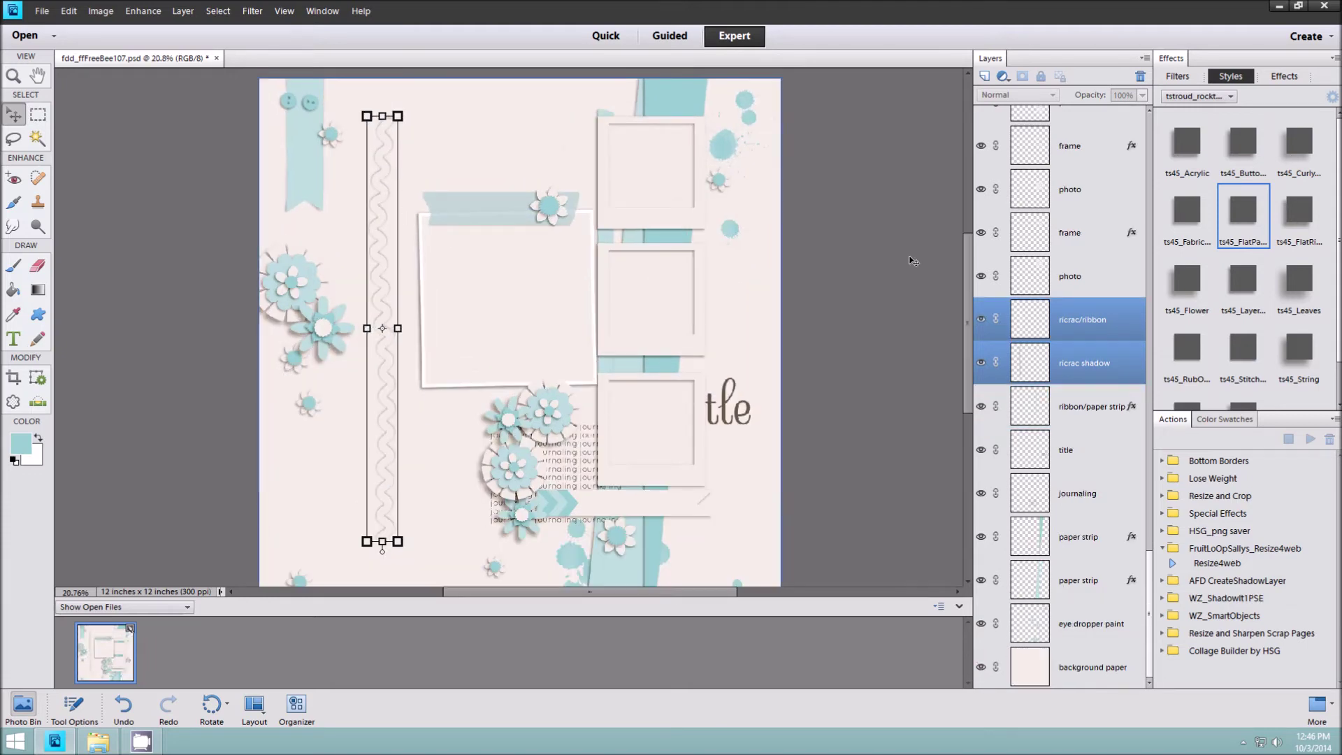
{"action": "left_click", "coordinate": [1088, 353]}
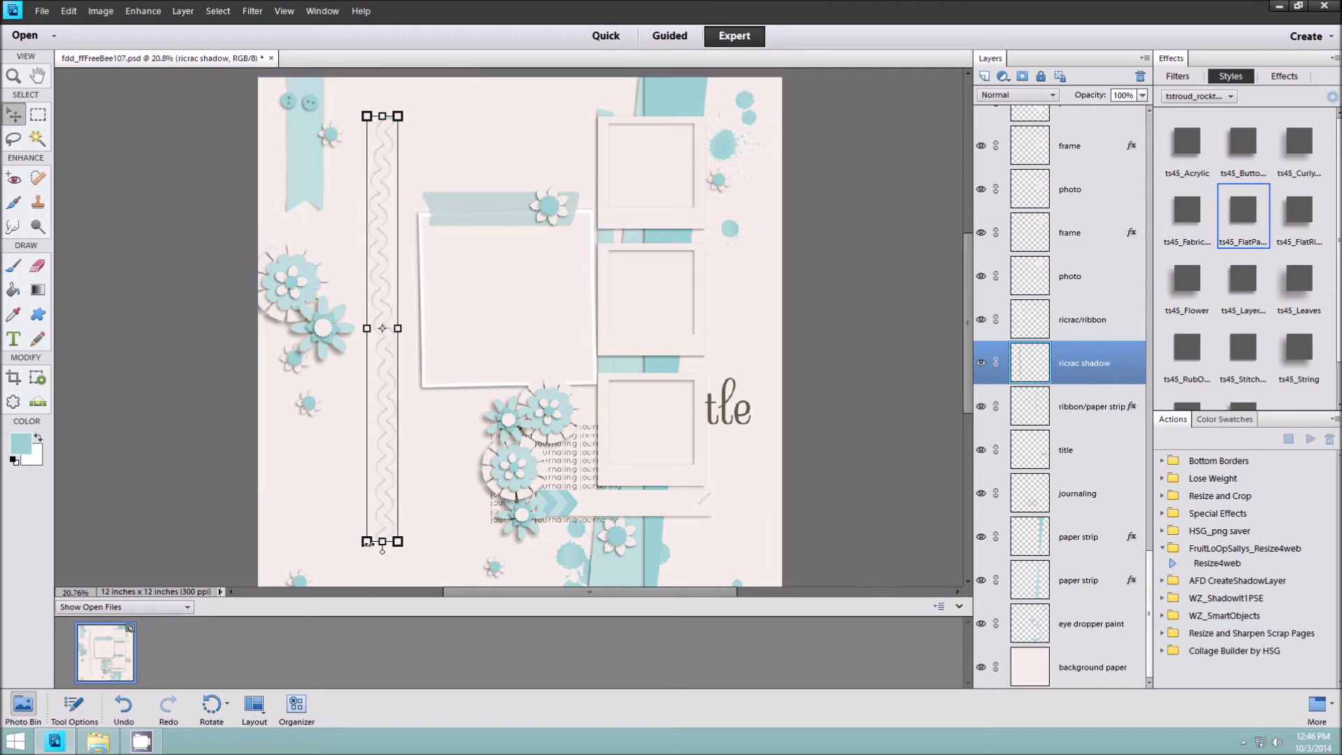
{"action": "left_click_drag", "start_coordinate": [366, 544], "coordinate": [314, 520]}
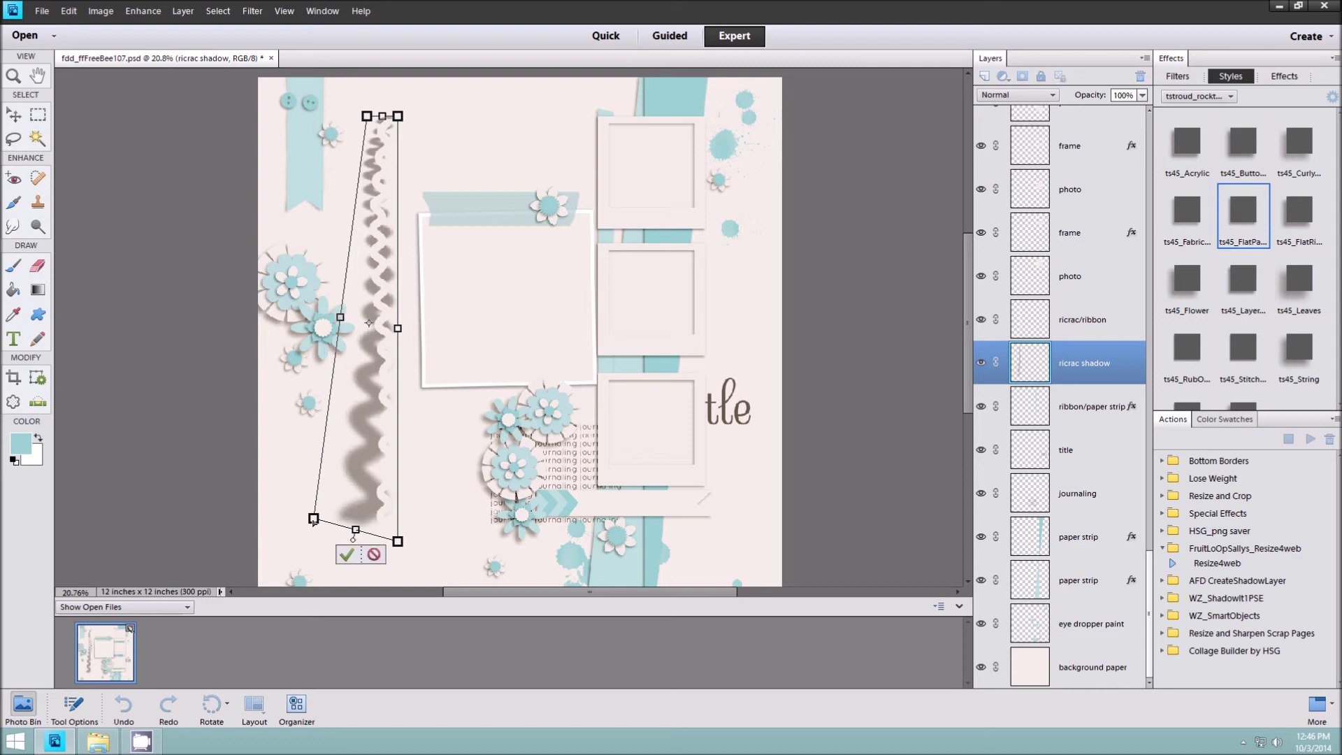
{"action": "left_click", "coordinate": [374, 555]}
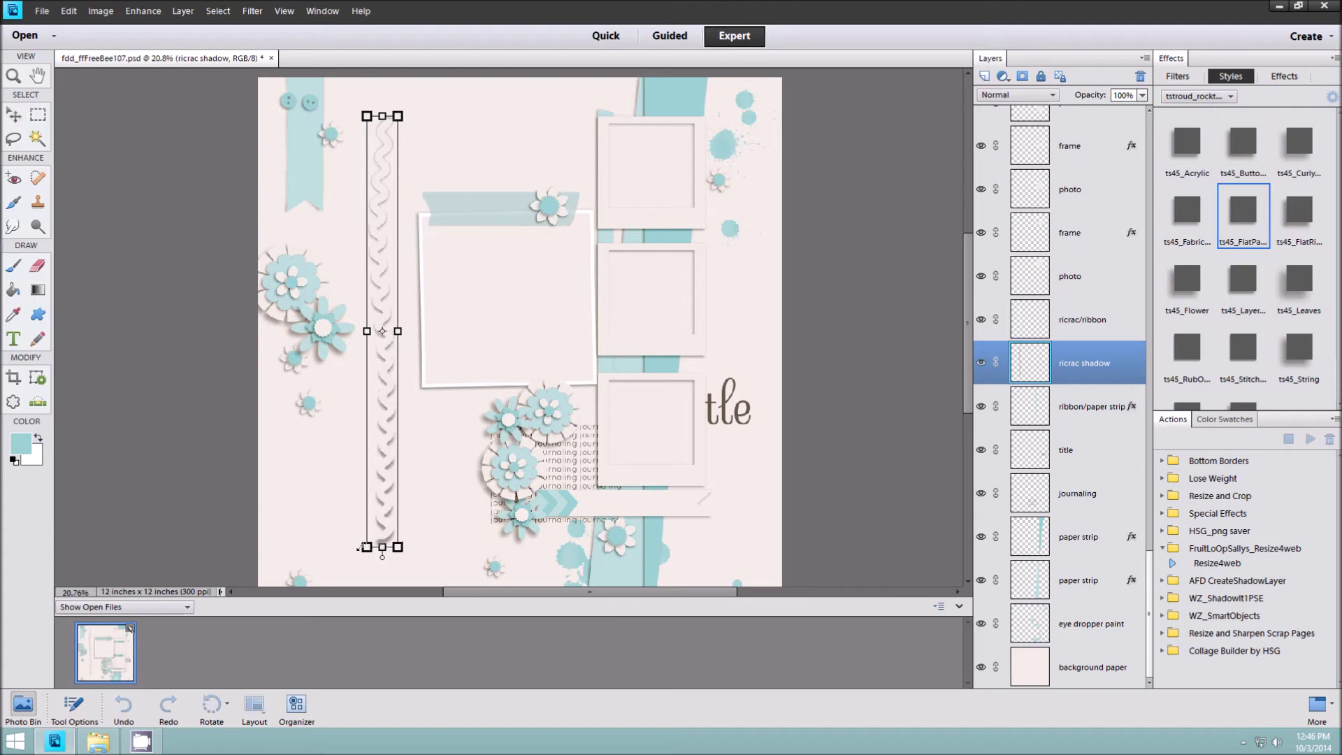
{"action": "left_click", "coordinate": [365, 540]}
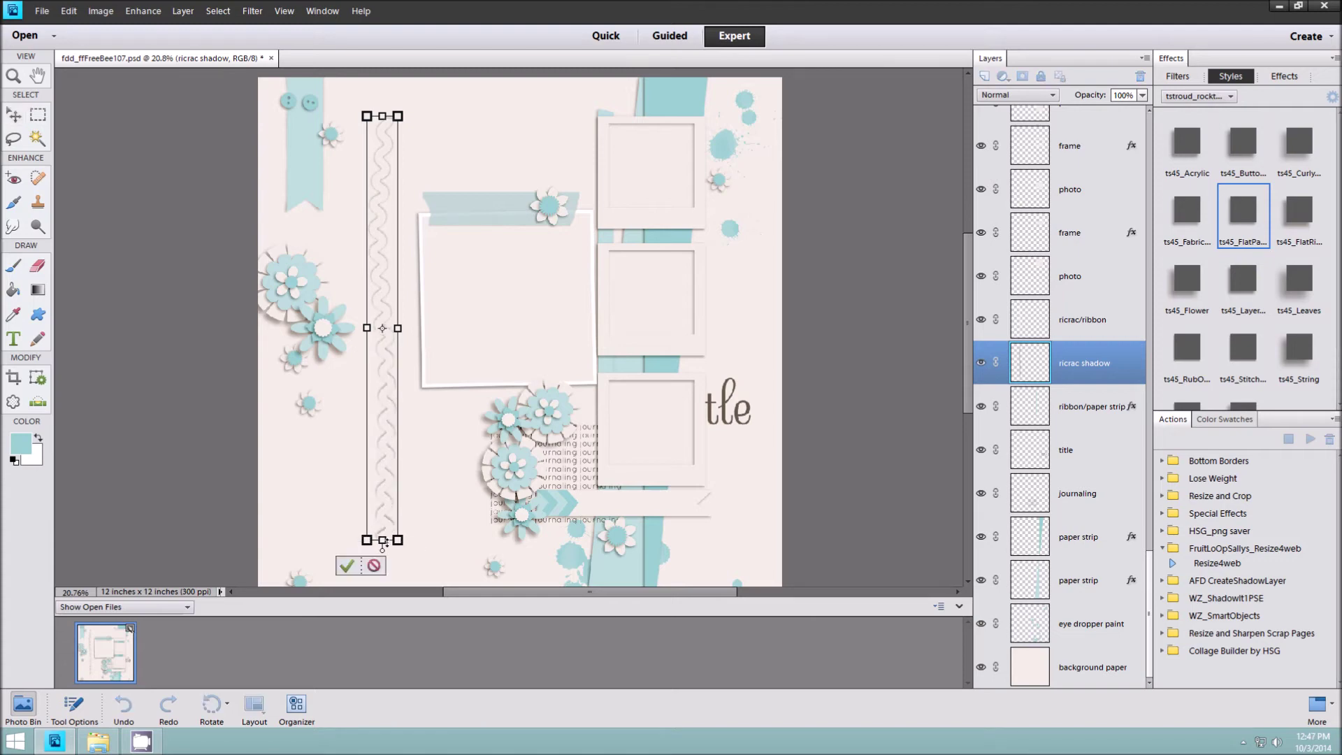
{"action": "left_click_drag", "start_coordinate": [383, 537], "coordinate": [383, 536]}
{"action": "left_click", "coordinate": [374, 567]}
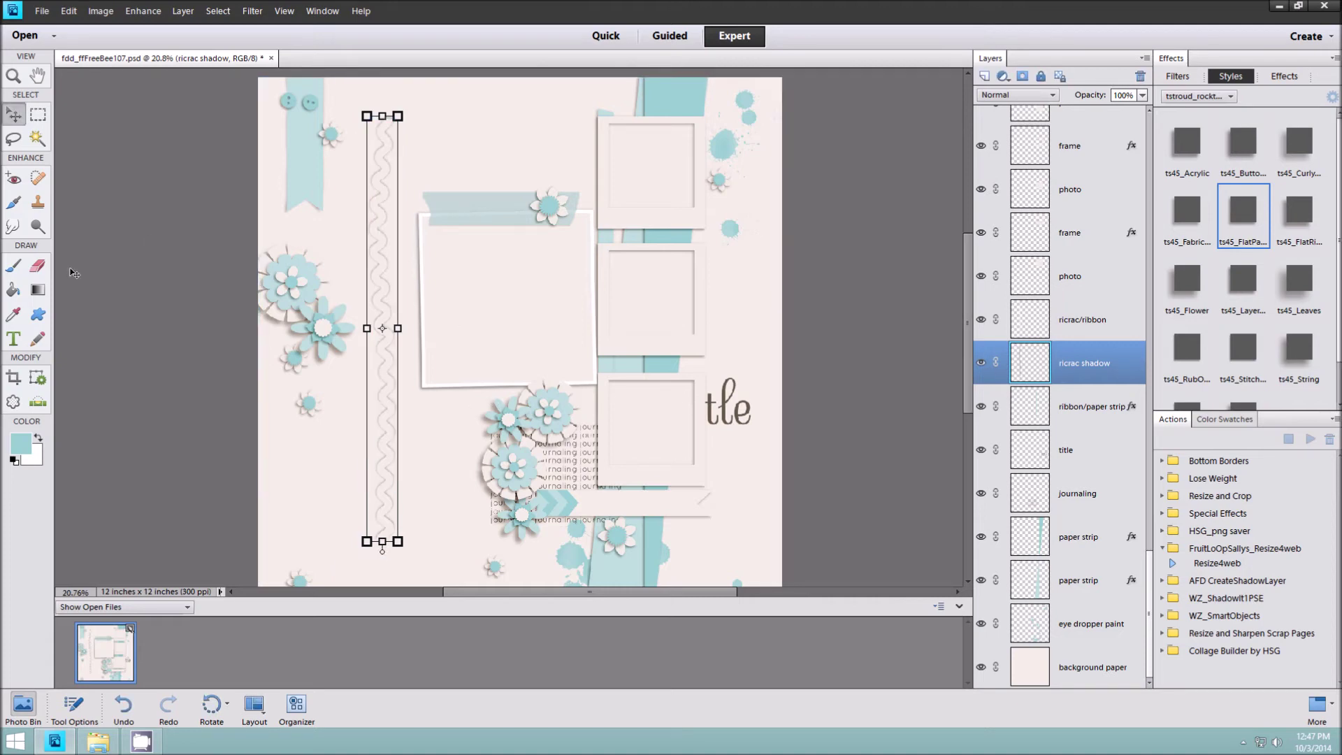
Reshape parts of the ricrac shadow along the ribbon with the Smudge tool at 200 px and 50% strength
{"action": "left_click", "coordinate": [13, 225]}
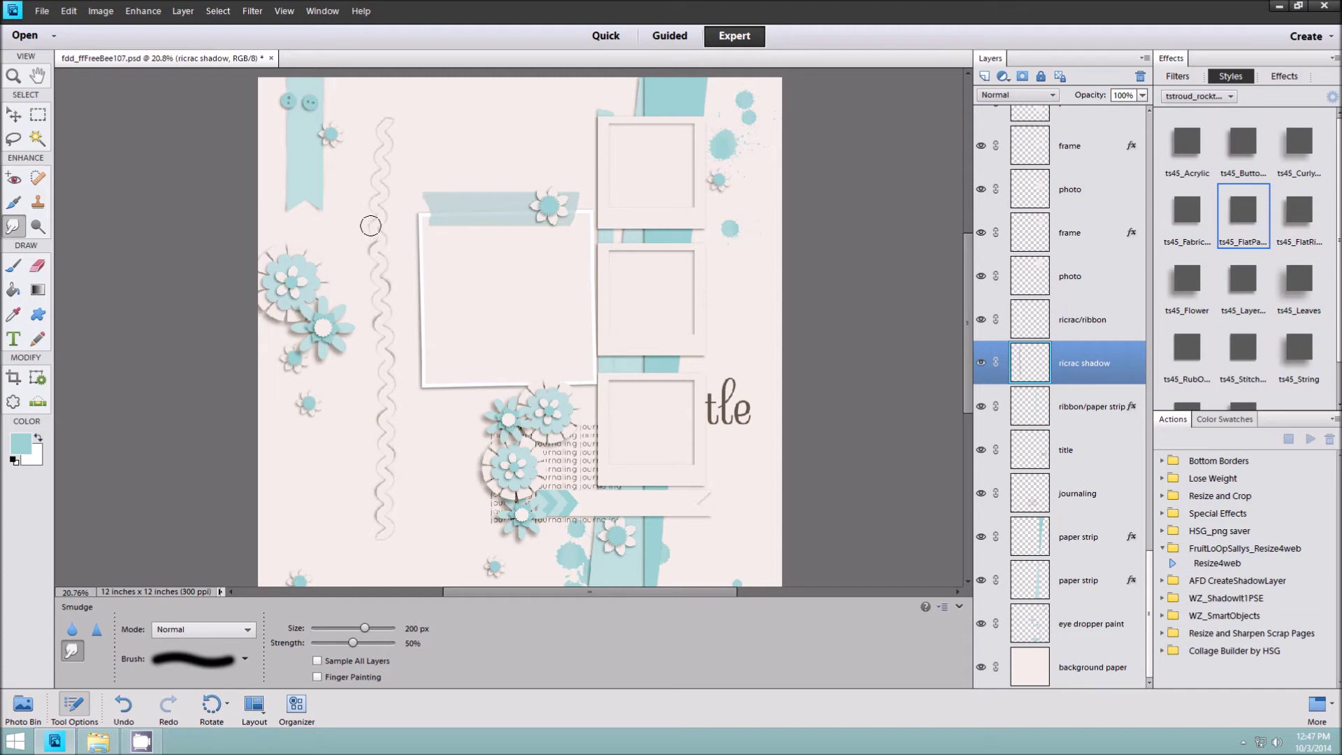
{"action": "left_click_drag", "start_coordinate": [372, 221], "coordinate": [385, 128]}
{"action": "left_click_drag", "start_coordinate": [374, 530], "coordinate": [374, 524]}
Nudge the ricrac shadow sideways beneath the ribbon, rotate it 0.05 degrees, and keep the ricrac shadow layer selected
{"action": "left_click", "coordinate": [17, 114]}
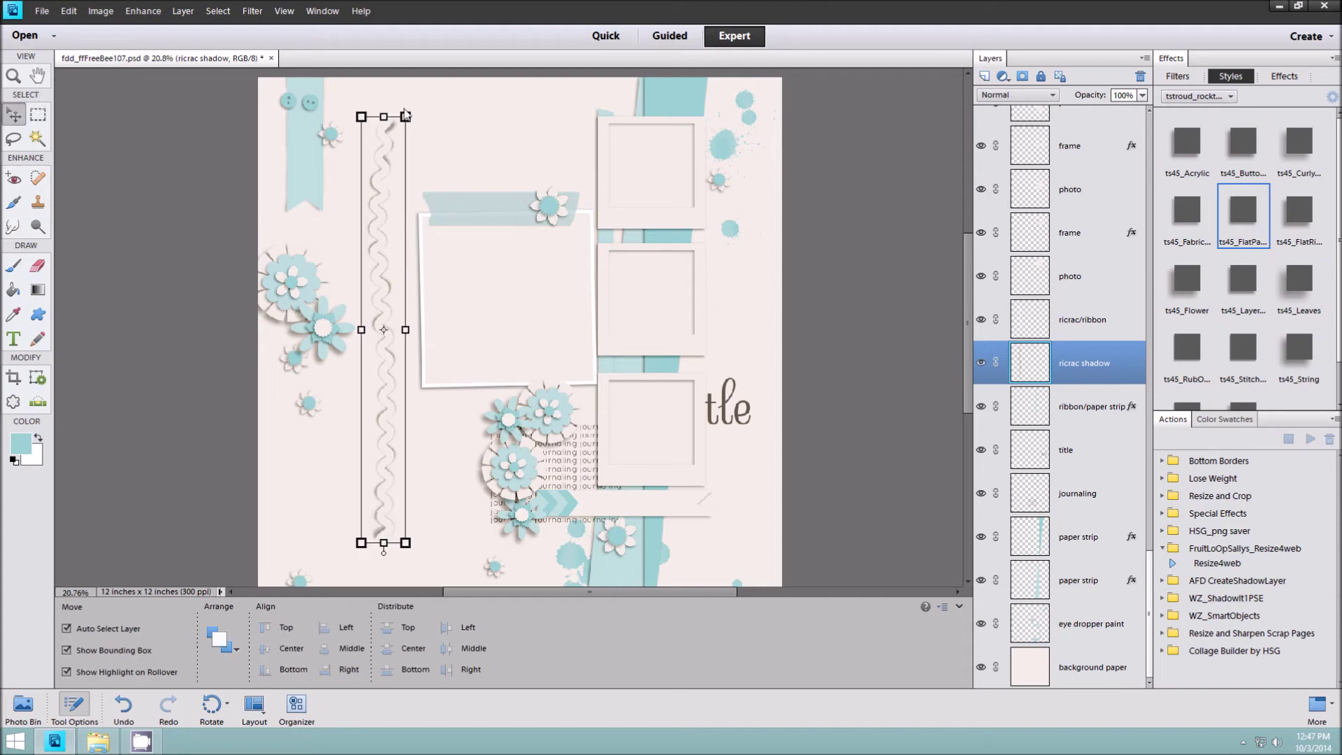
{"action": "key", "text": "shift+Left"}
{"action": "key", "text": "shift+Left"}
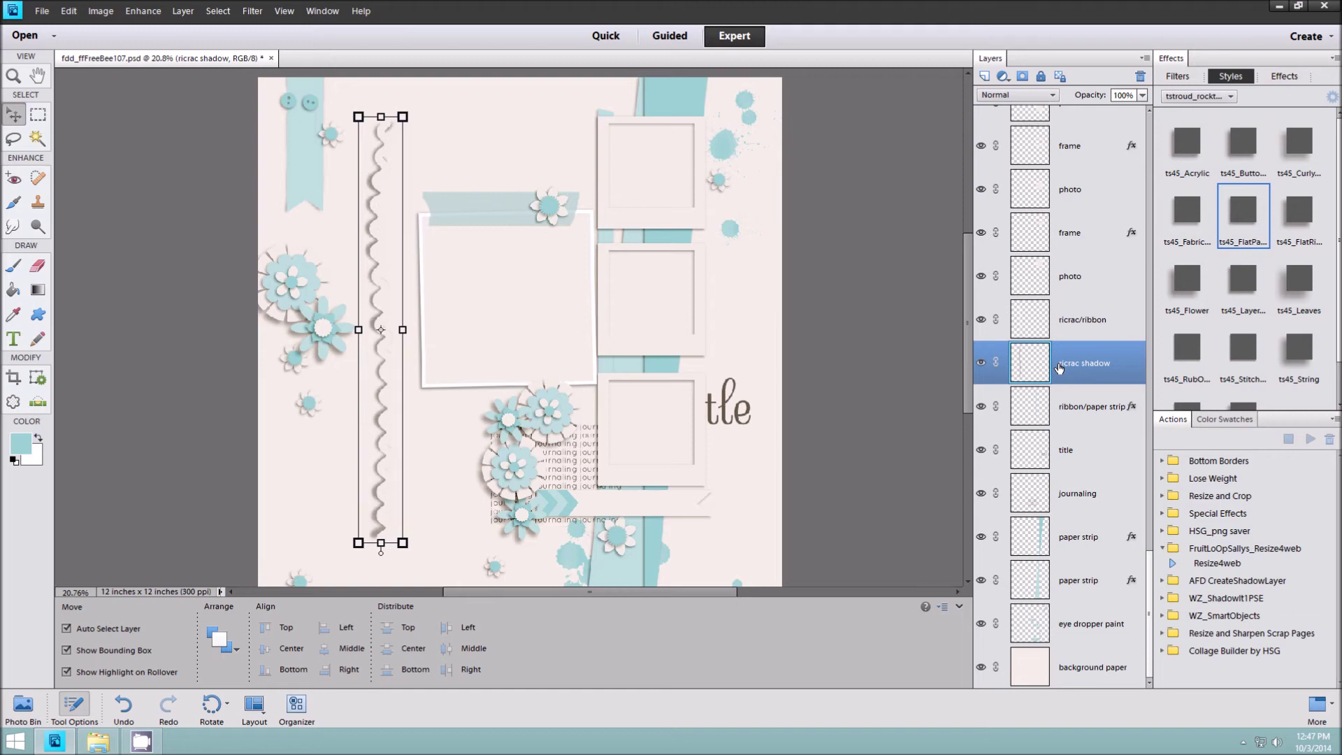
{"action": "key", "text": "shift+Right"}
{"action": "key", "text": "shift+Right"}
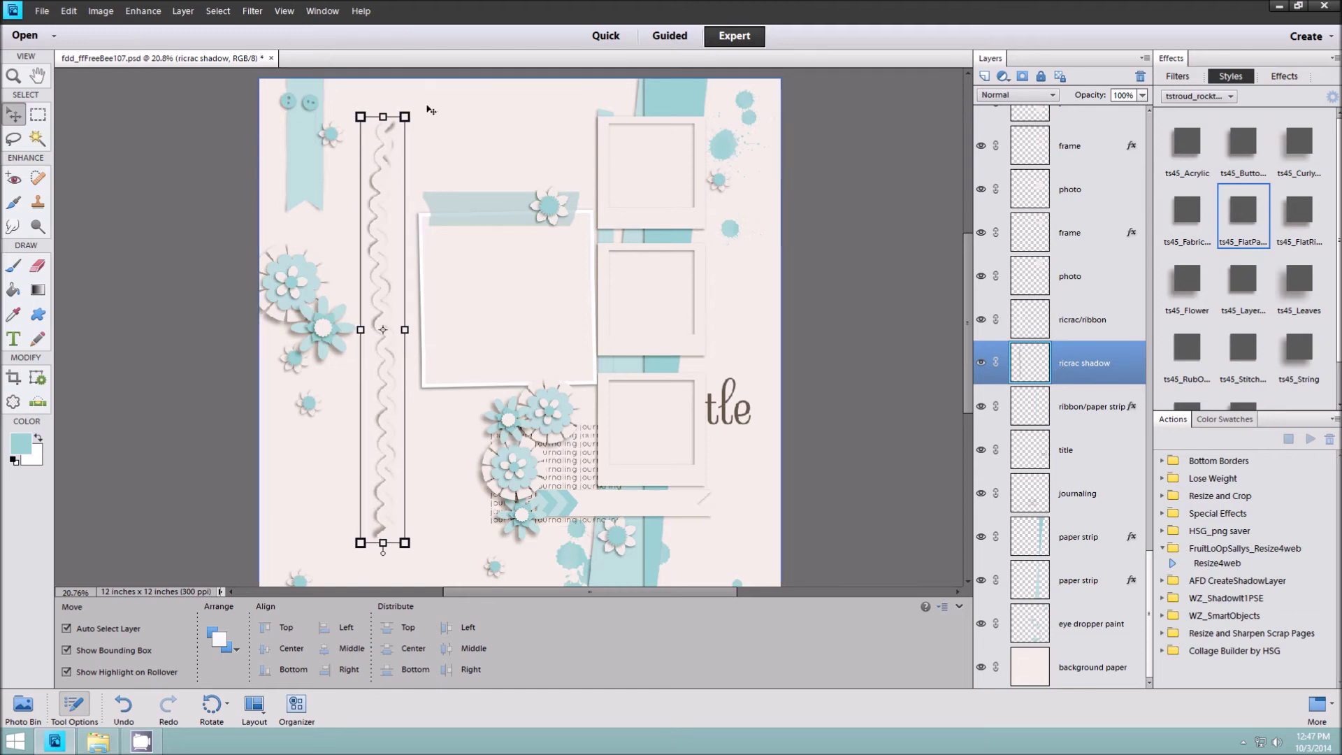
{"action": "left_click", "coordinate": [407, 116]}
{"action": "left_click_drag", "start_coordinate": [413, 114], "coordinate": [412, 117]}
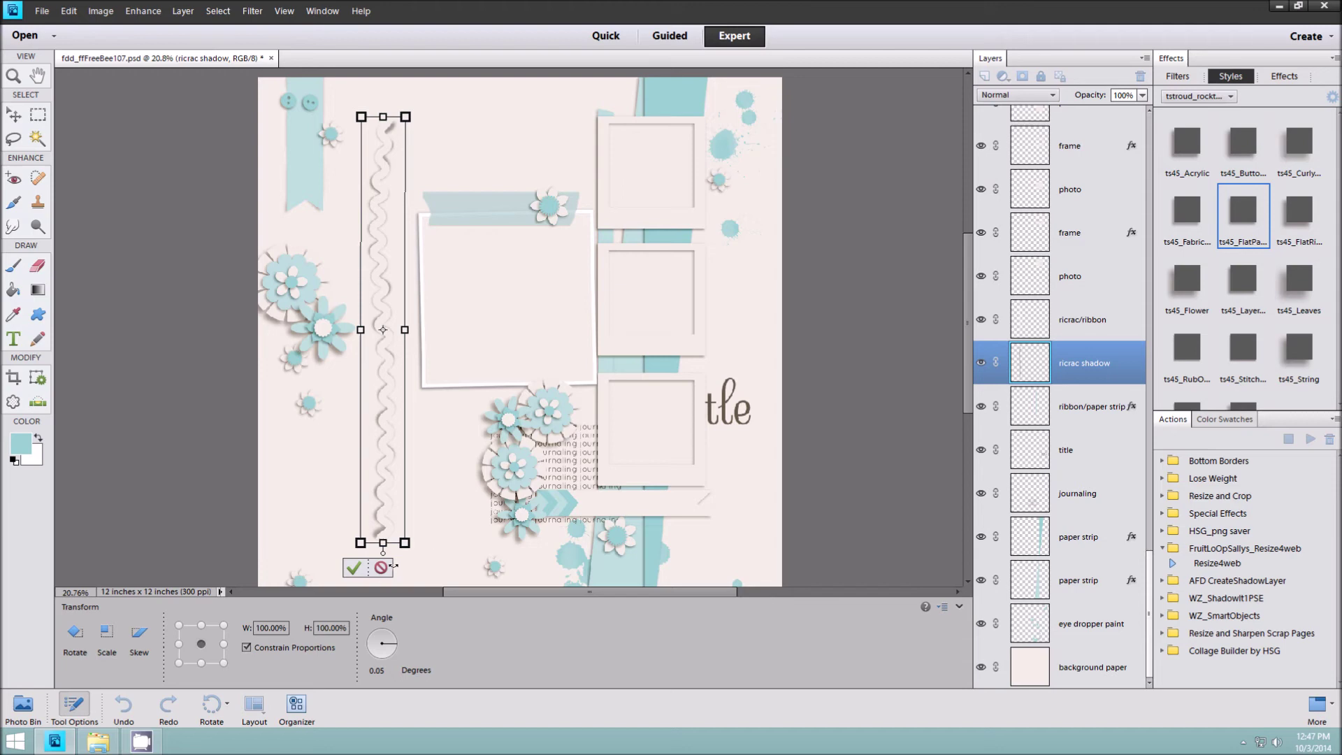
{"action": "left_click", "coordinate": [354, 567]}
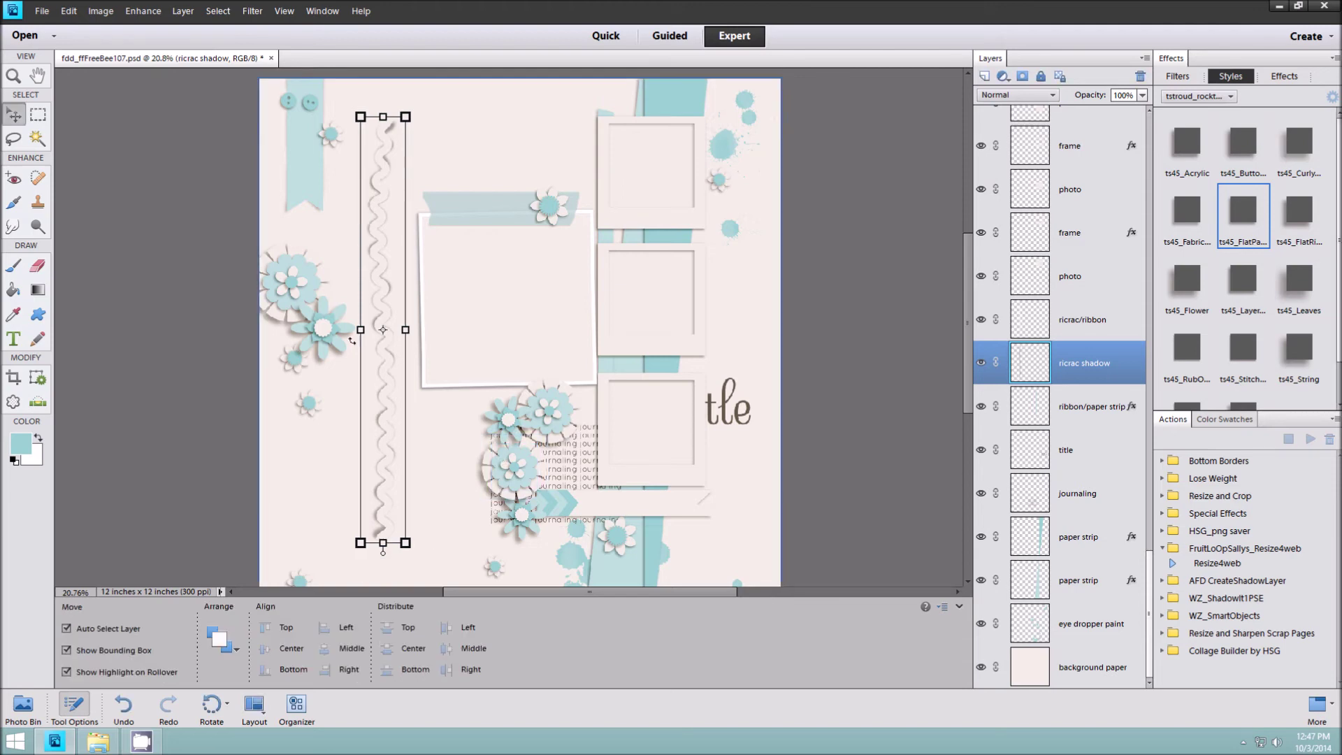
{"action": "left_click", "coordinate": [1067, 338]}
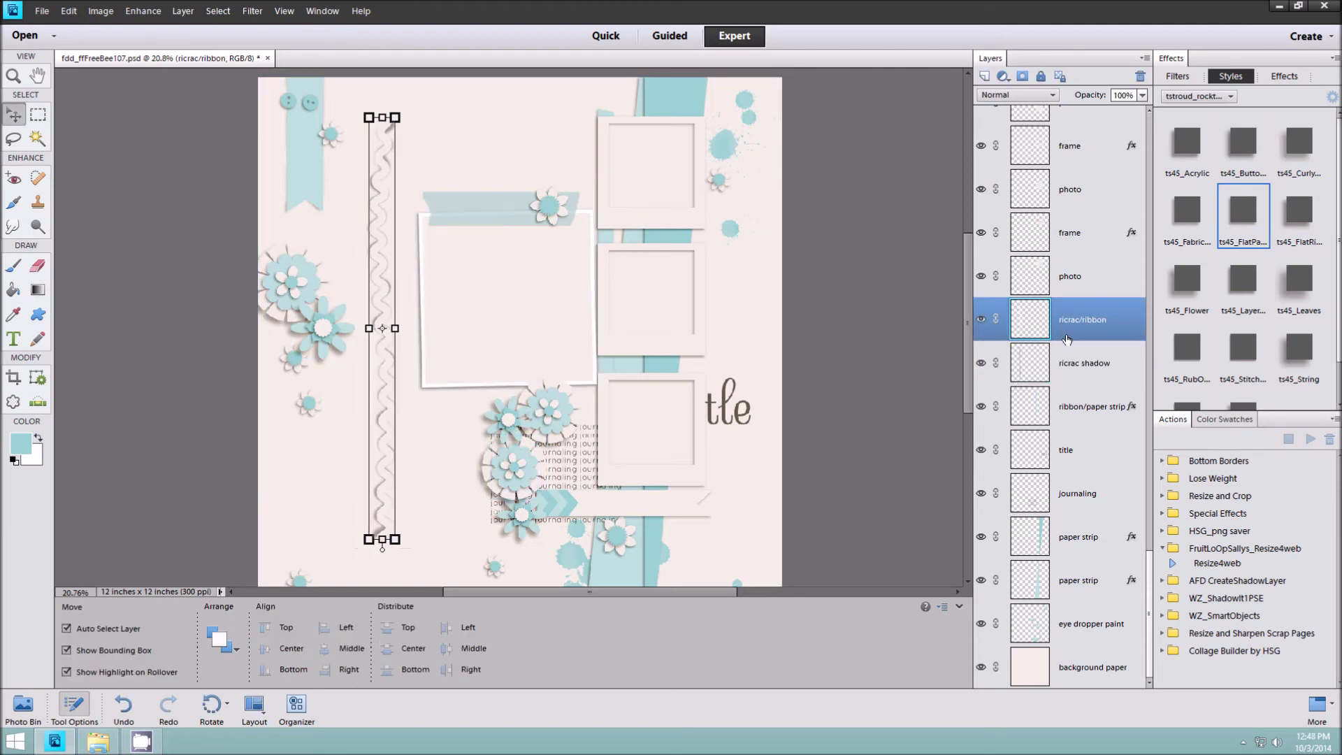
{"action": "left_click", "coordinate": [1091, 367]}
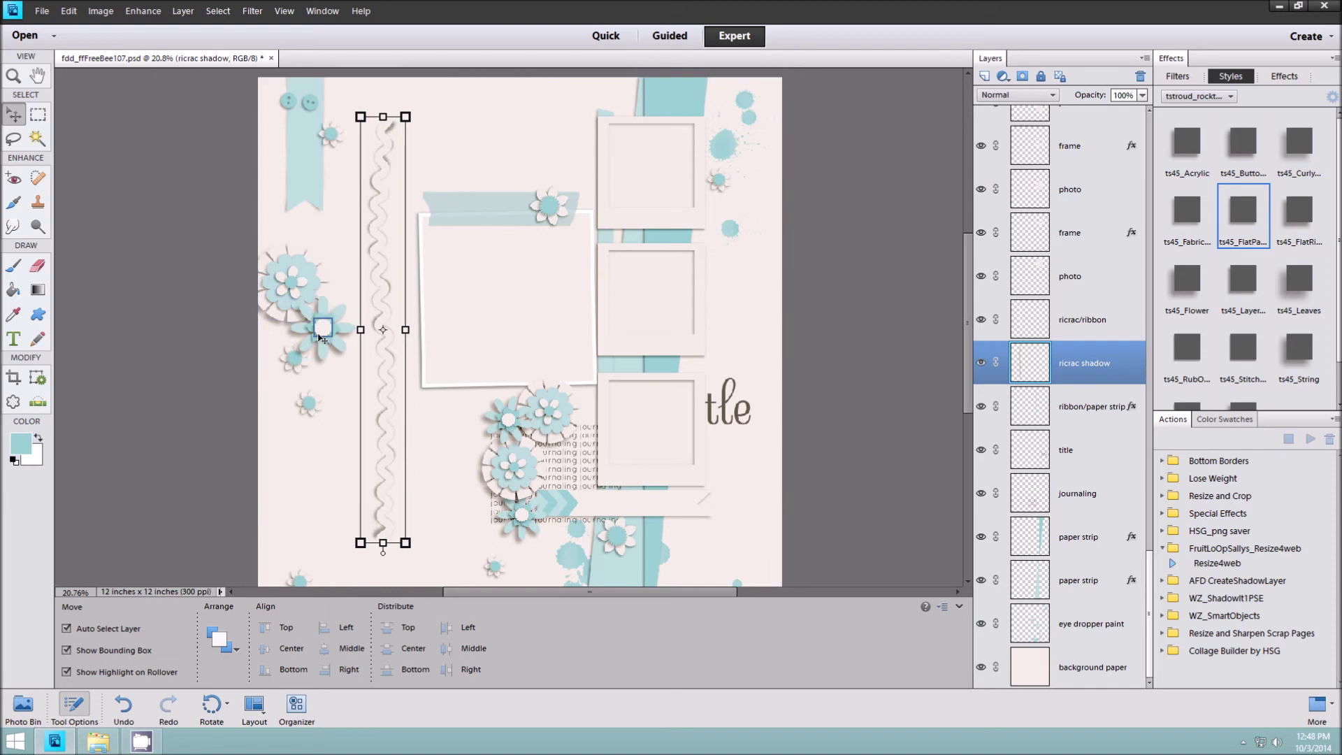
Move the eight-petal flower beside the ricrac onto the large taped photo frame
{"action": "left_click_drag", "start_coordinate": [337, 334], "coordinate": [484, 294]}
{"action": "left_click", "coordinate": [1104, 216]}
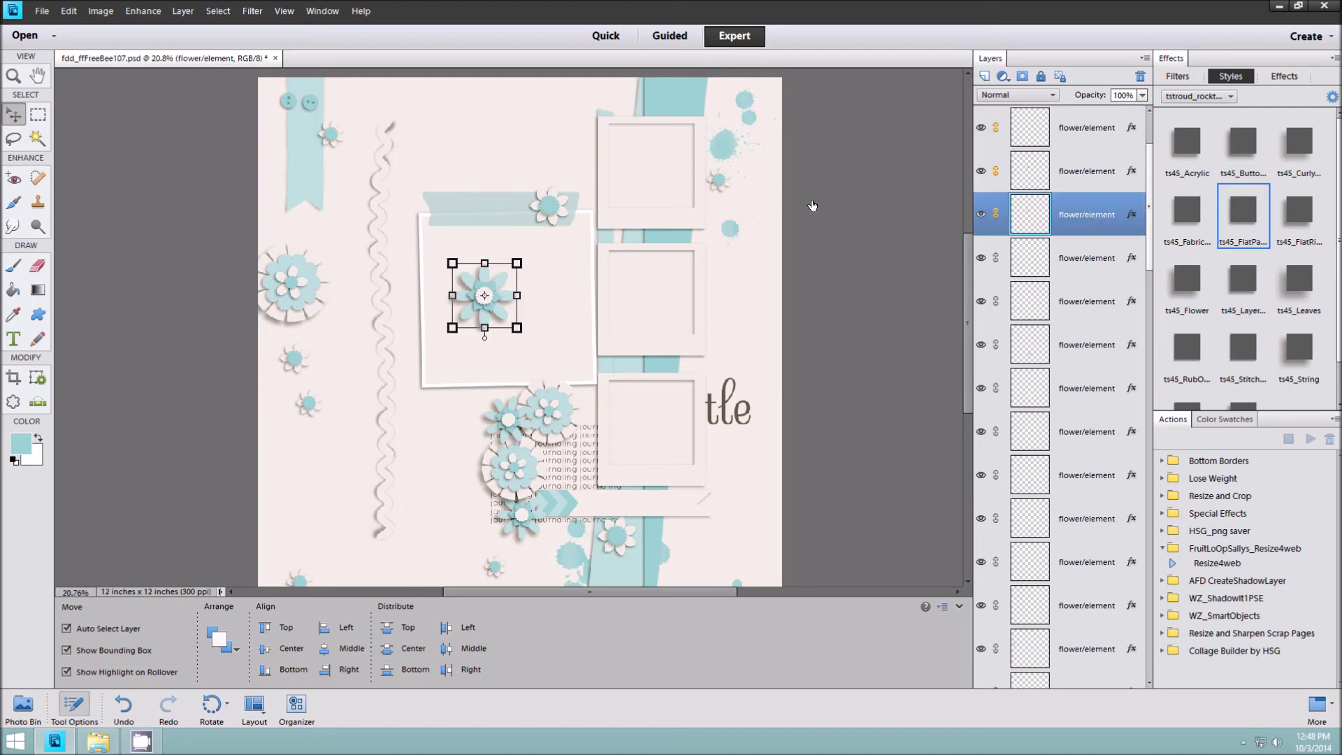
{"action": "scroll", "coordinate": [518, 313], "scroll_direction": "up", "scroll_amount": 3}
{"action": "scroll", "coordinate": [518, 313], "scroll_direction": "up", "scroll_amount": 4}
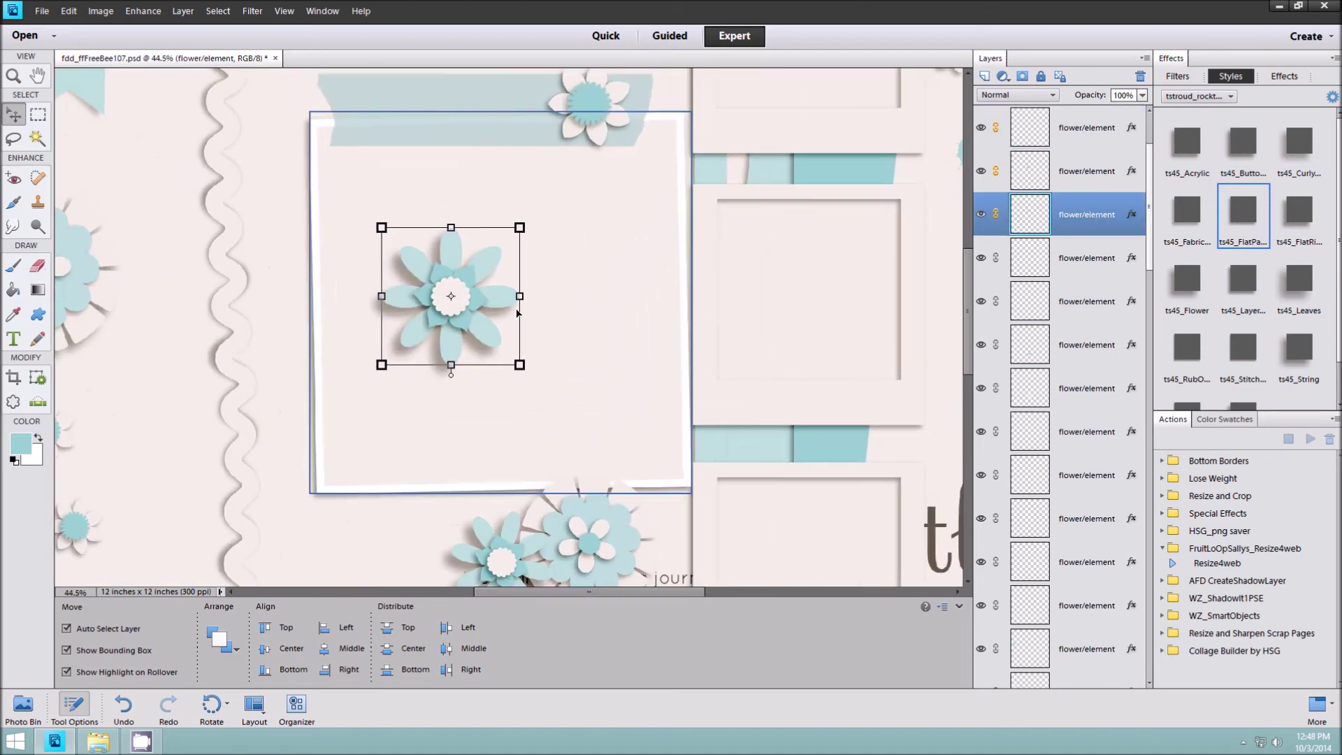
{"action": "left_click_drag", "start_coordinate": [500, 293], "coordinate": [476, 275]}
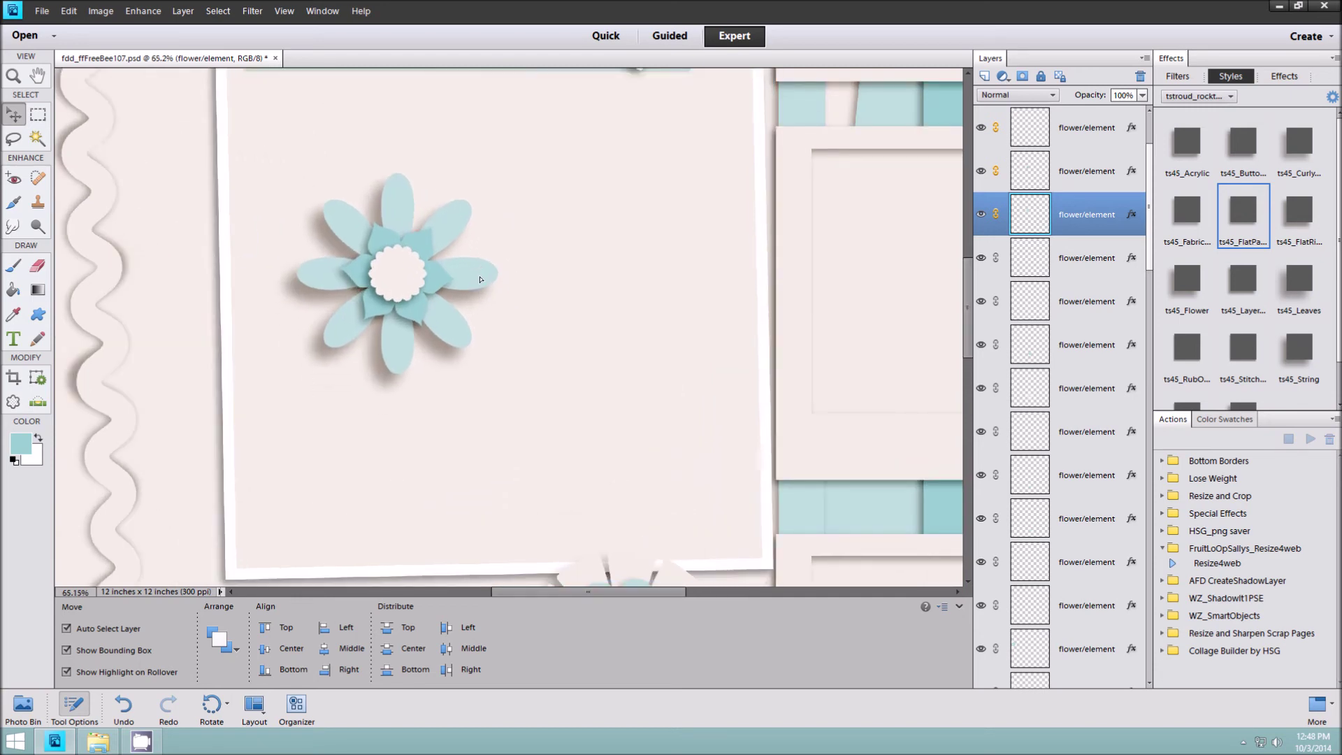
Unlink the moved flower's three flower/element layers and select only its large-petal layer
{"action": "left_click", "coordinate": [1068, 183]}
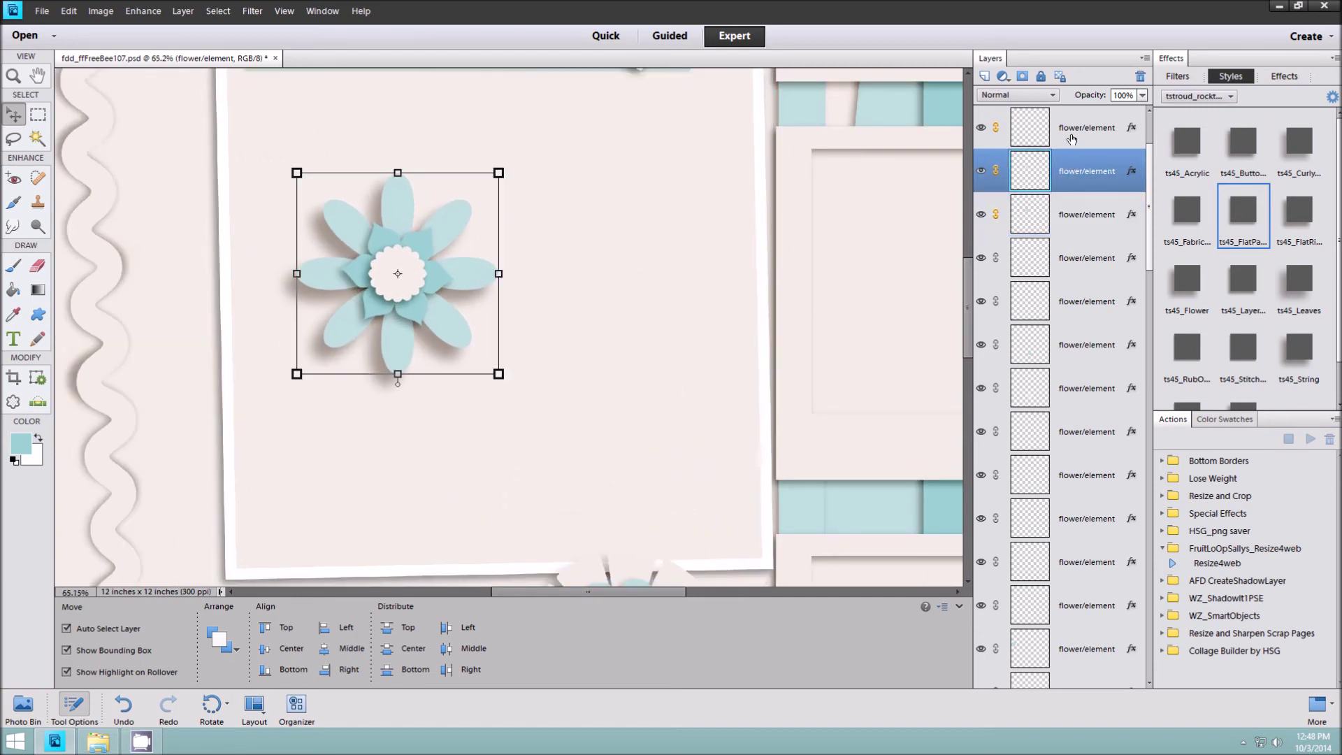
{"action": "left_click", "coordinate": [1083, 217]}
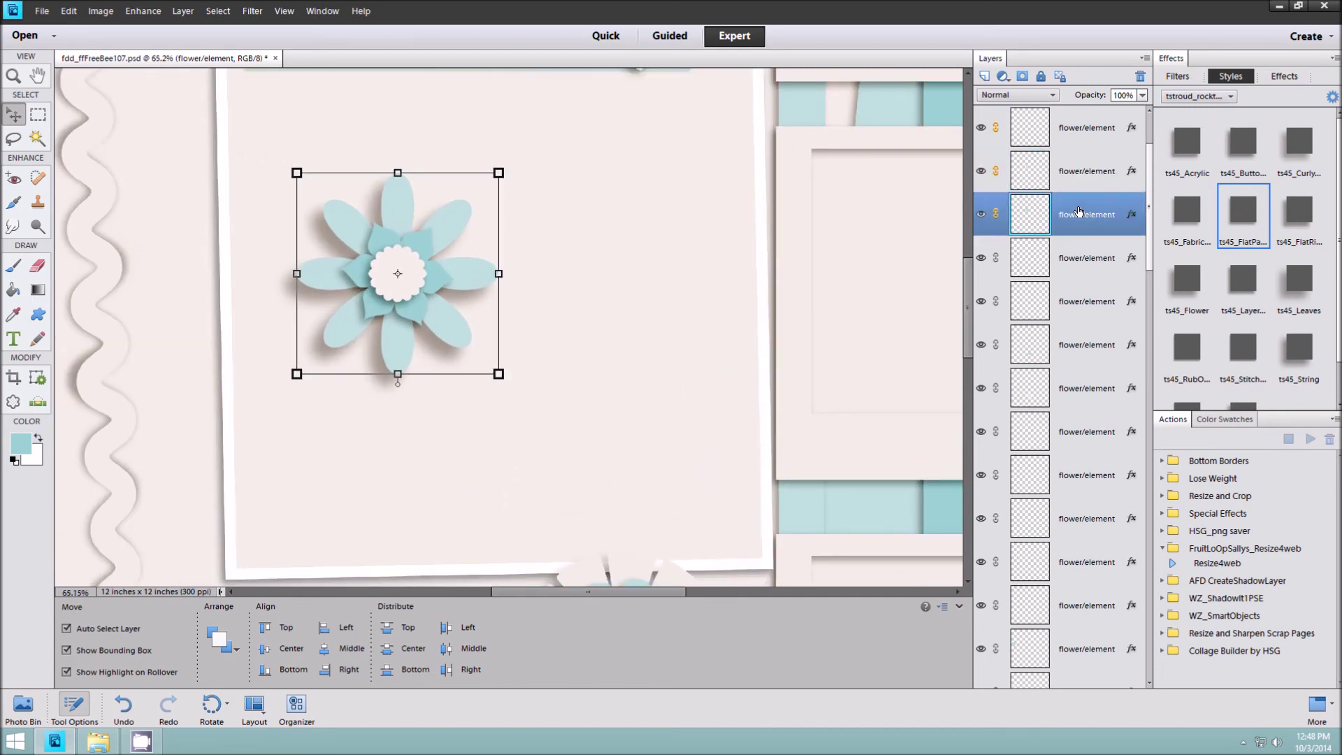
{"action": "left_click", "coordinate": [1094, 140], "text": "shift"}
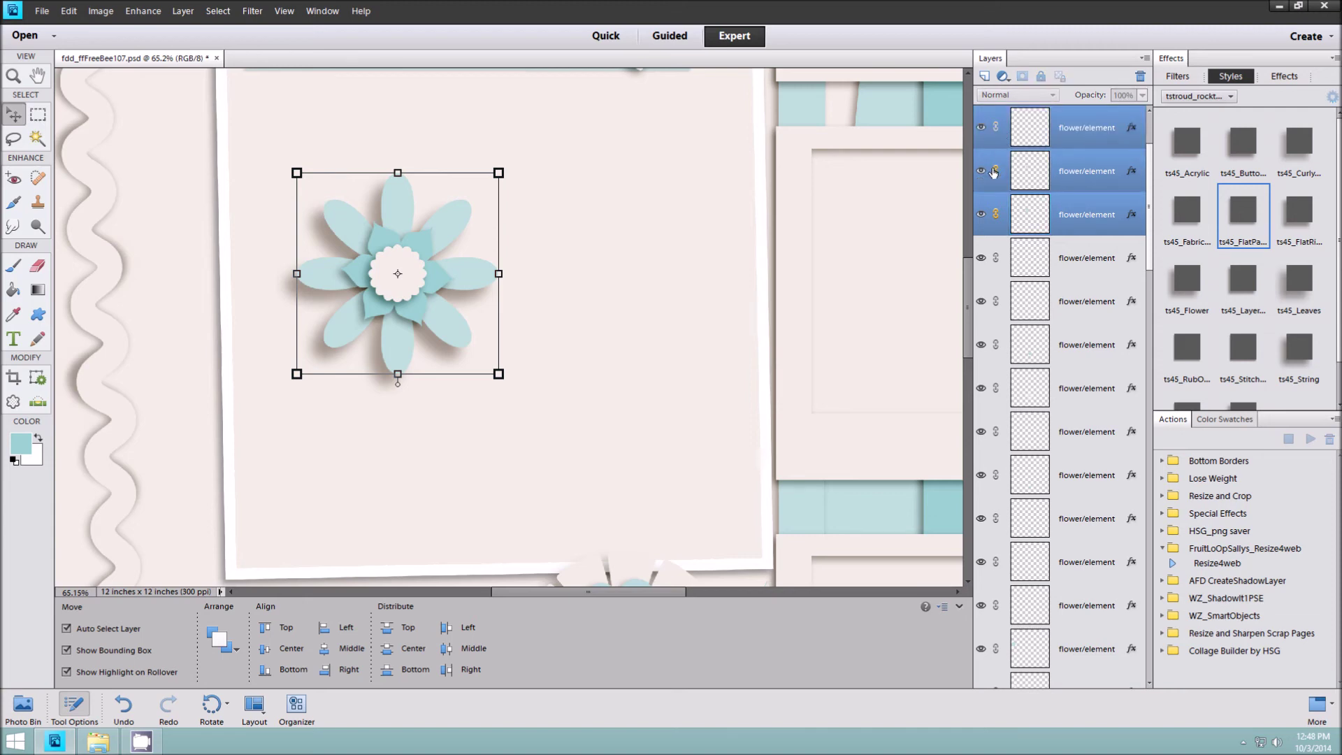
{"action": "left_click", "coordinate": [1062, 219]}
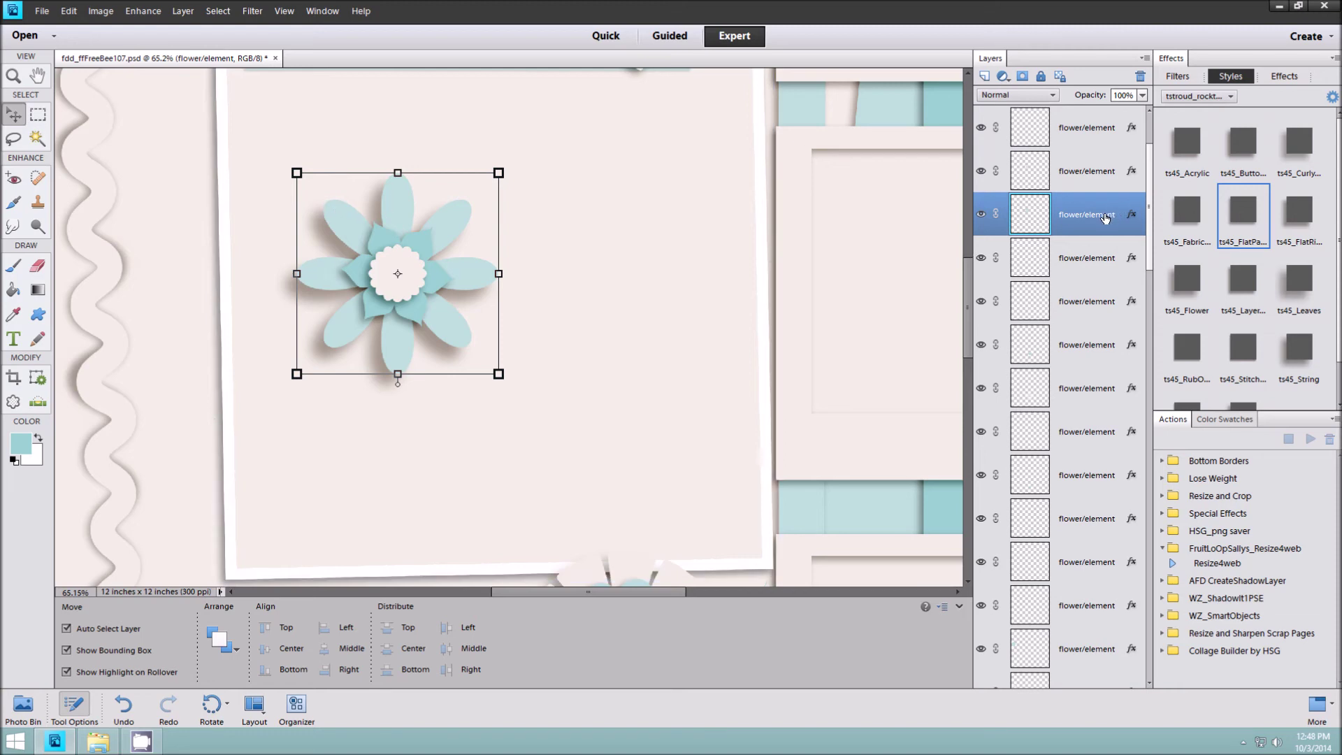
Offset the large-petal layer's drop shadow until it clears the flower, and simplify the layer
{"action": "double_click", "coordinate": [1132, 217]}
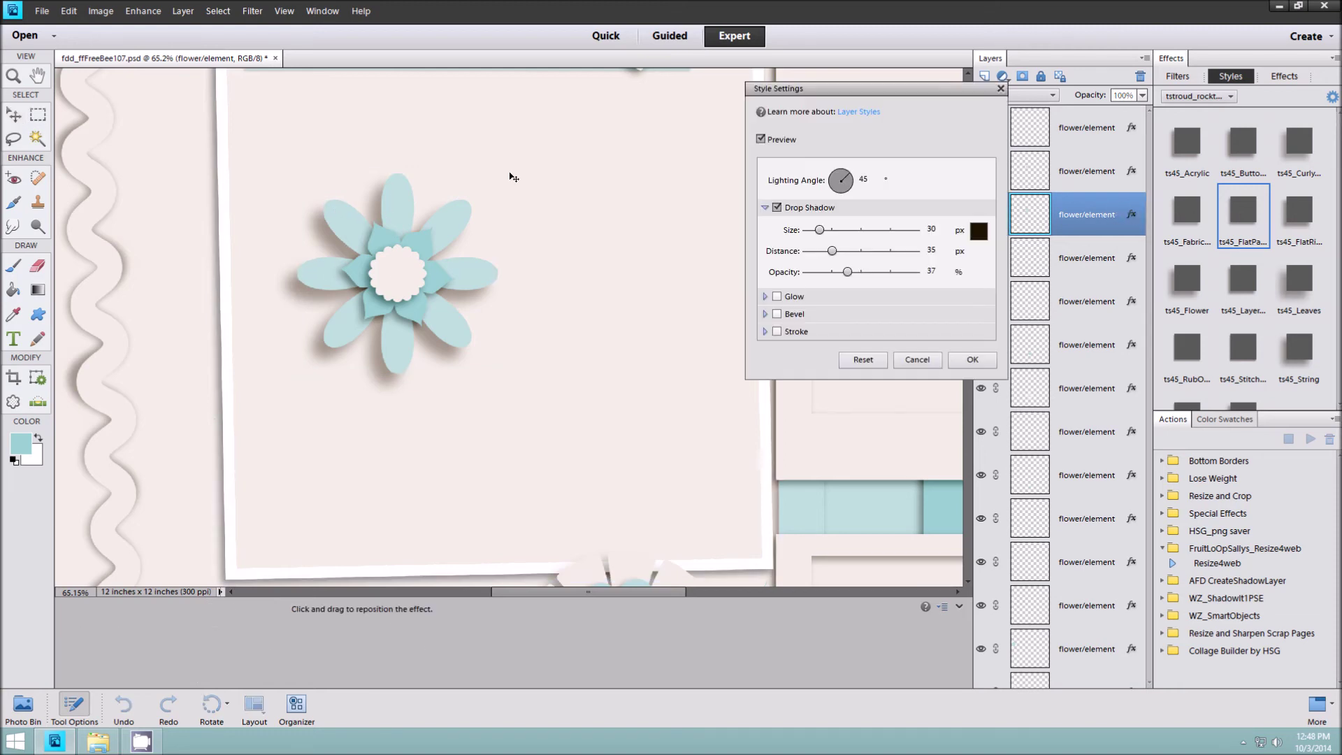
{"action": "left_click_drag", "start_coordinate": [453, 228], "coordinate": [699, 203]}
{"action": "left_click", "coordinate": [982, 359]}
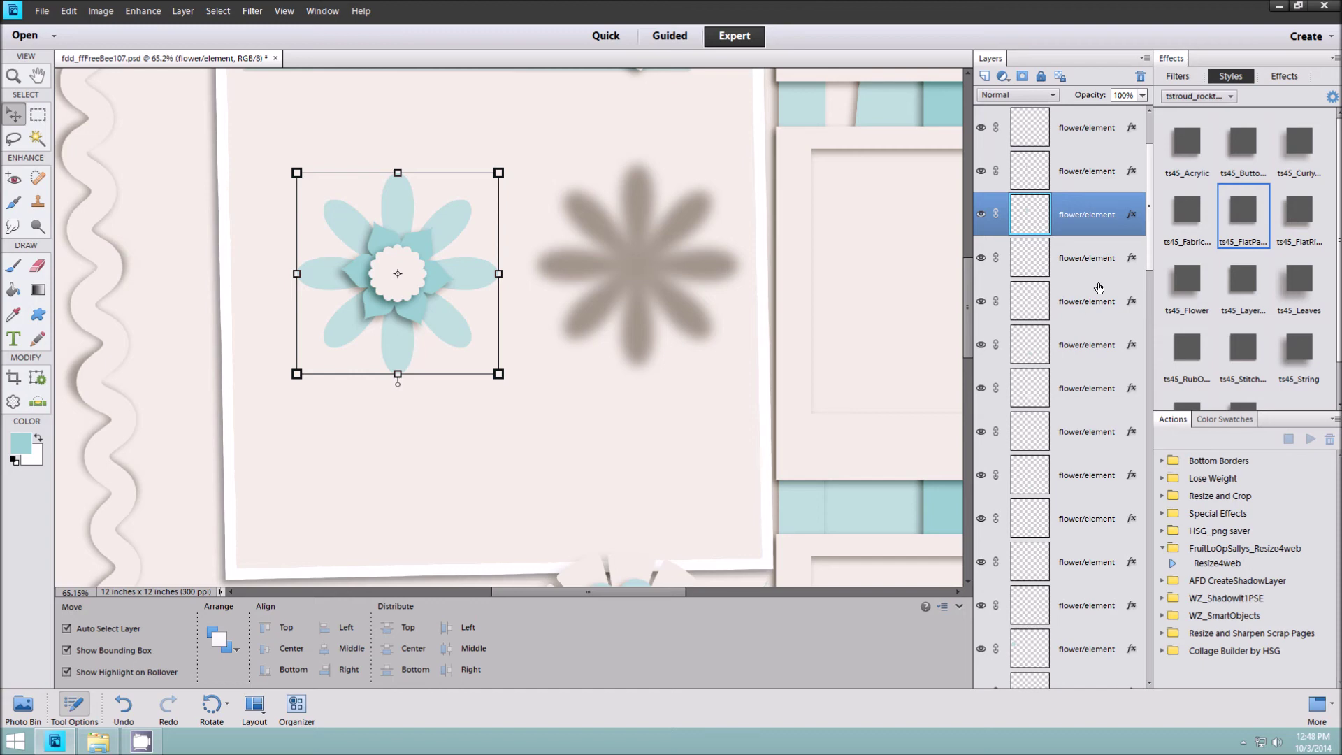
{"action": "right_click", "coordinate": [1096, 215]}
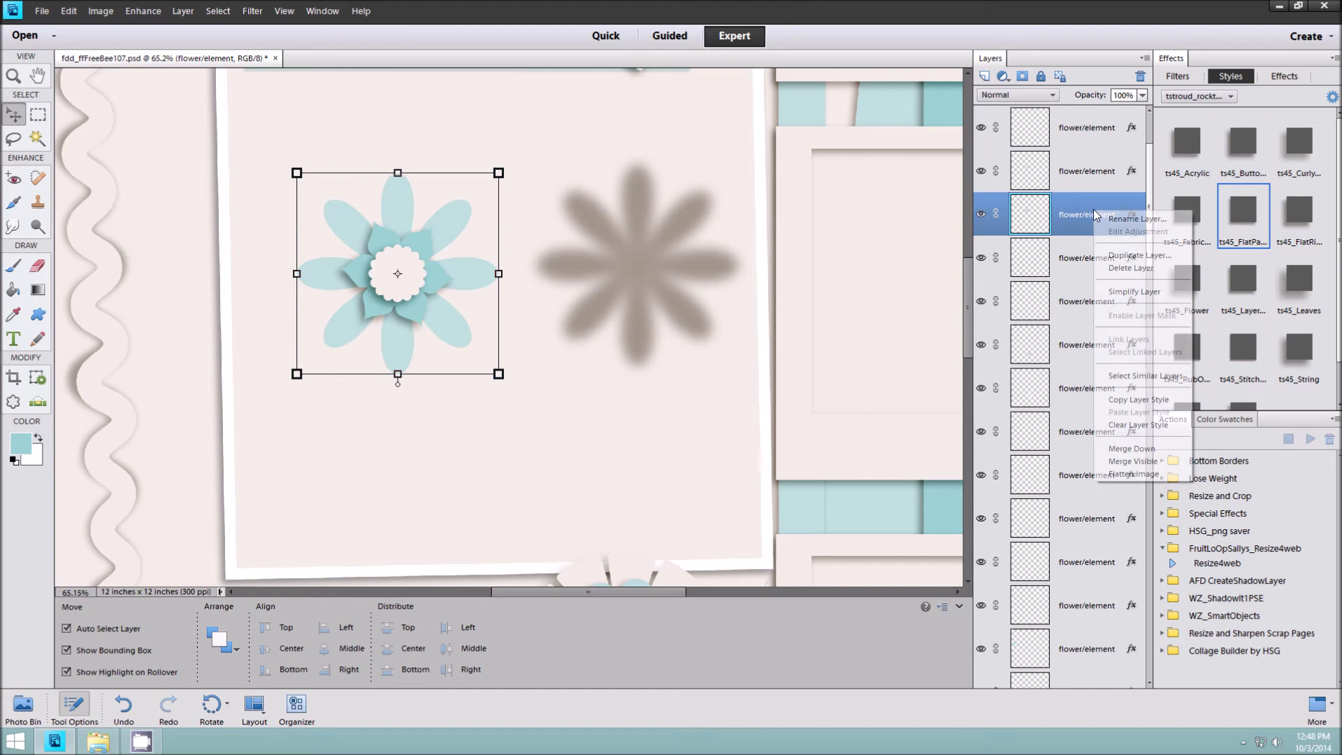
{"action": "left_click", "coordinate": [1134, 291]}
Cut the offset flower shadow onto its own layer using a rectangular selection, and name that layer "flower shadow"
{"action": "left_click", "coordinate": [42, 116]}
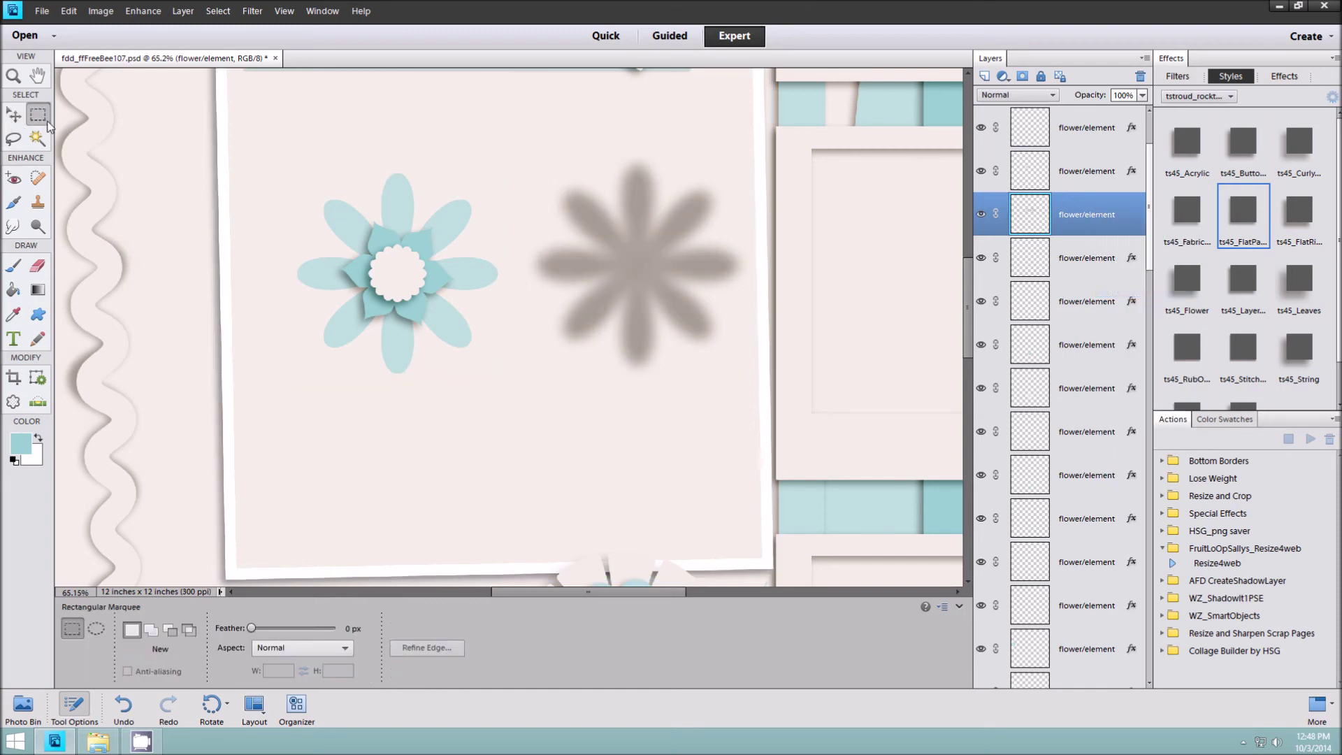
{"action": "mouse_move", "coordinate": [523, 149]}
{"action": "left_mouse_down"}
{"action": "mouse_move", "coordinate": [619, 341]}
{"action": "mouse_move", "coordinate": [754, 376]}
{"action": "left_mouse_up"}
{"action": "right_click", "coordinate": [665, 259]}
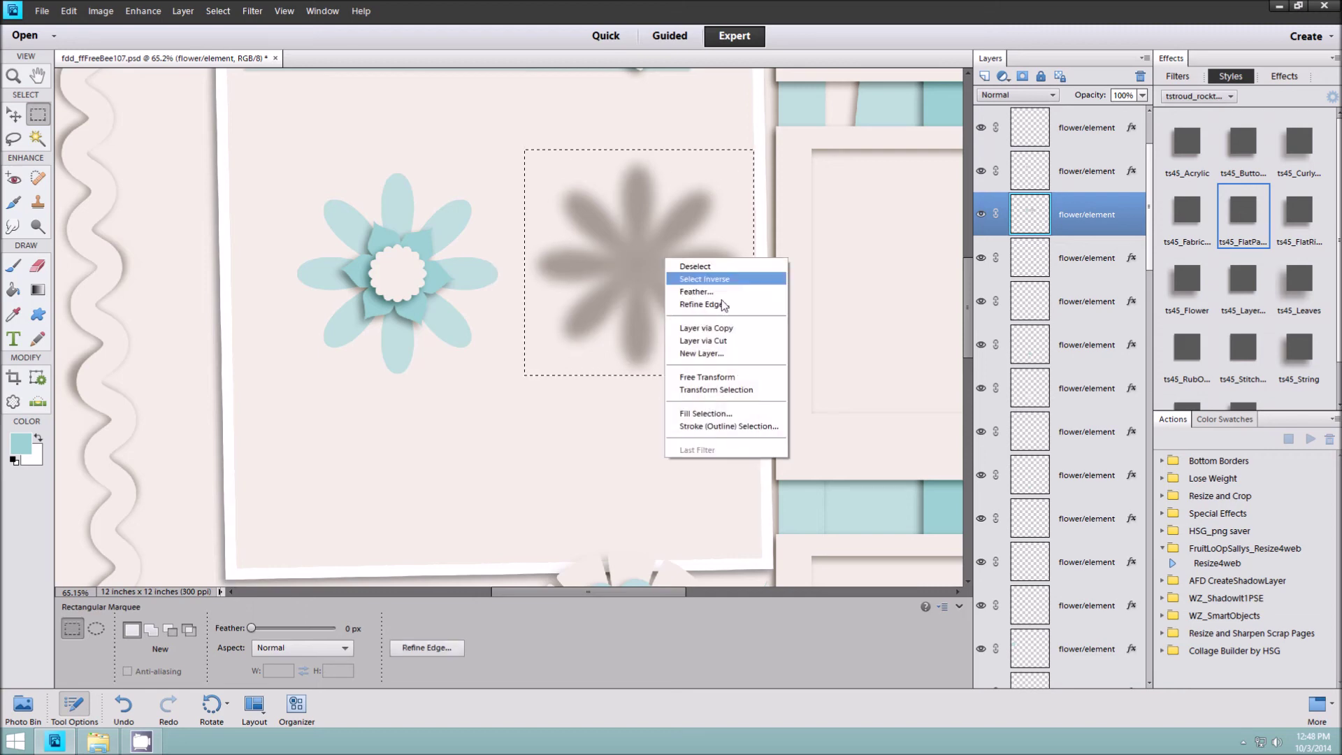
{"action": "left_click", "coordinate": [702, 342]}
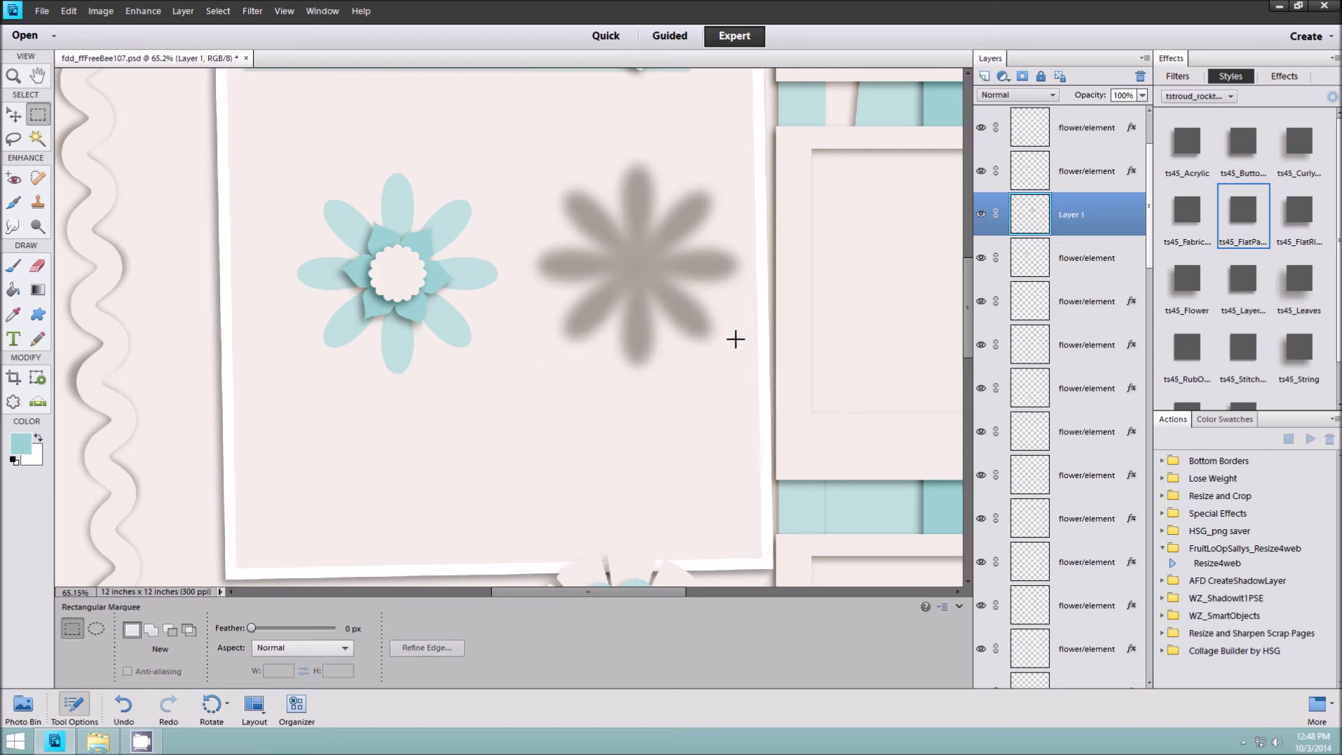
{"action": "double_click", "coordinate": [1074, 215]}
{"action": "type", "text": "flower shadow"}
{"action": "key", "text": "Return"}
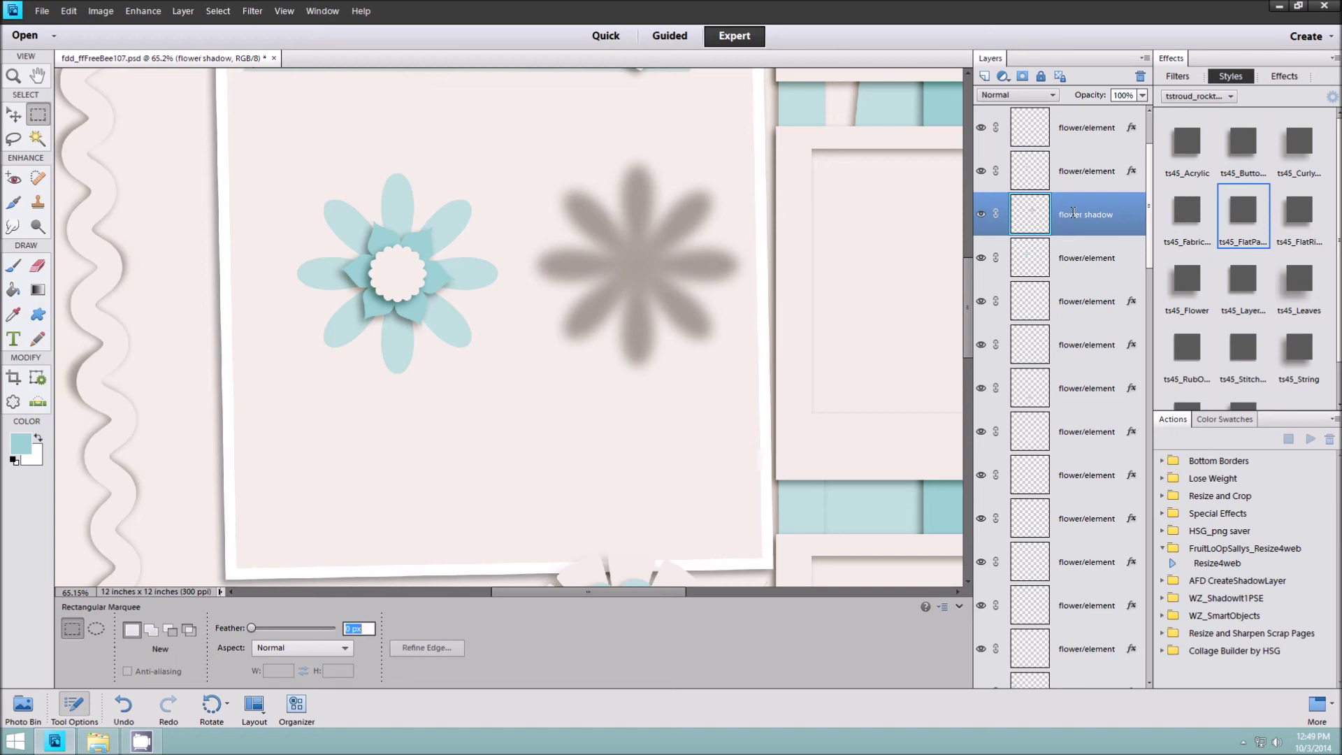
Place the flower shadow layer beneath the large-petal layer and move the shadow back under the flower, slightly offset from its centre
{"action": "left_click_drag", "start_coordinate": [1073, 212], "coordinate": [1094, 295]}
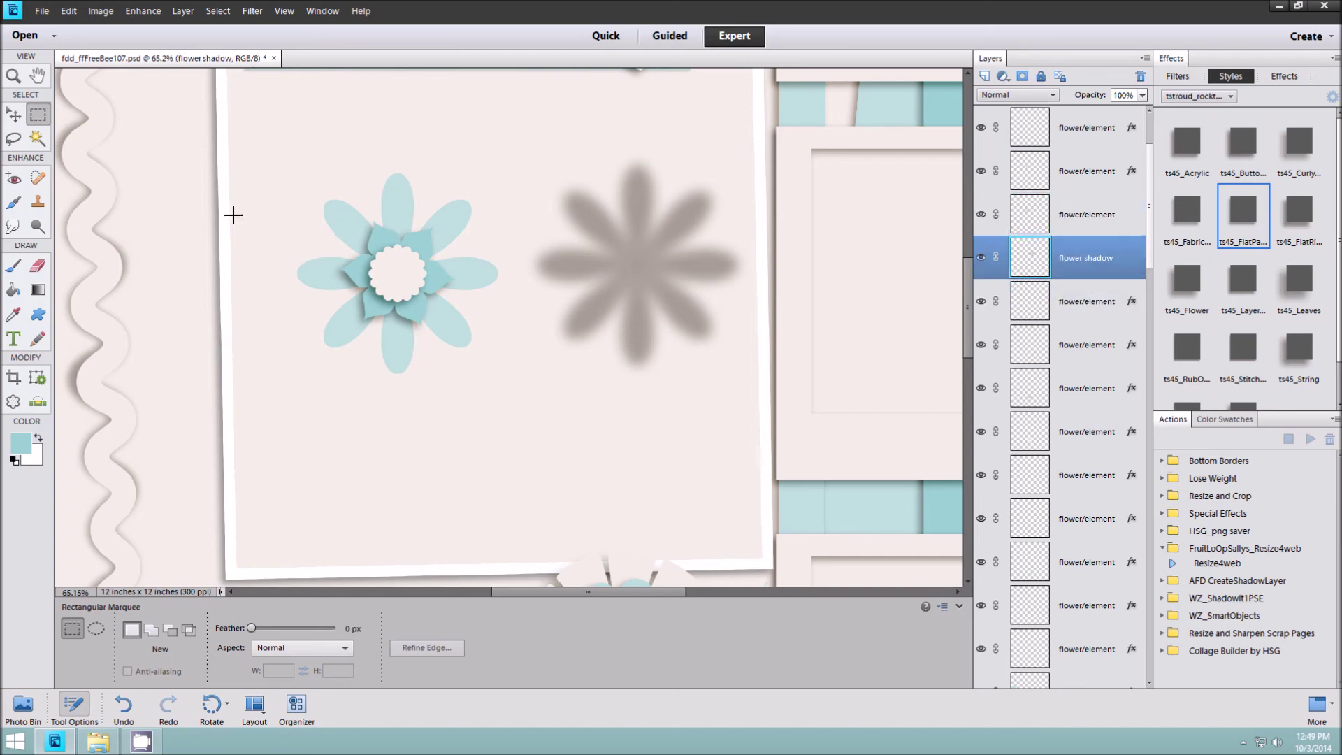
{"action": "left_click", "coordinate": [14, 114]}
{"action": "left_click_drag", "start_coordinate": [650, 226], "coordinate": [435, 238]}
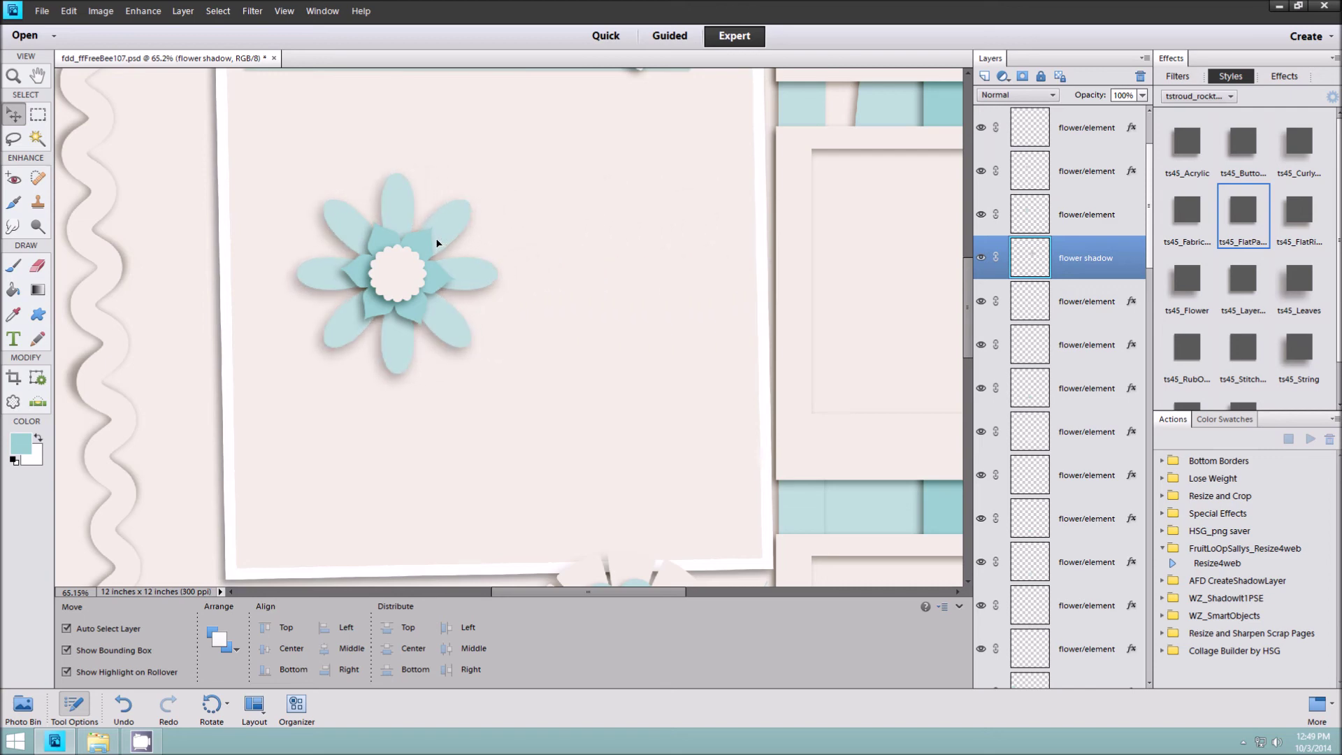
{"action": "left_click_drag", "start_coordinate": [435, 237], "coordinate": [435, 233]}
{"action": "scroll", "coordinate": [455, 244], "scroll_direction": "down", "scroll_amount": 5}
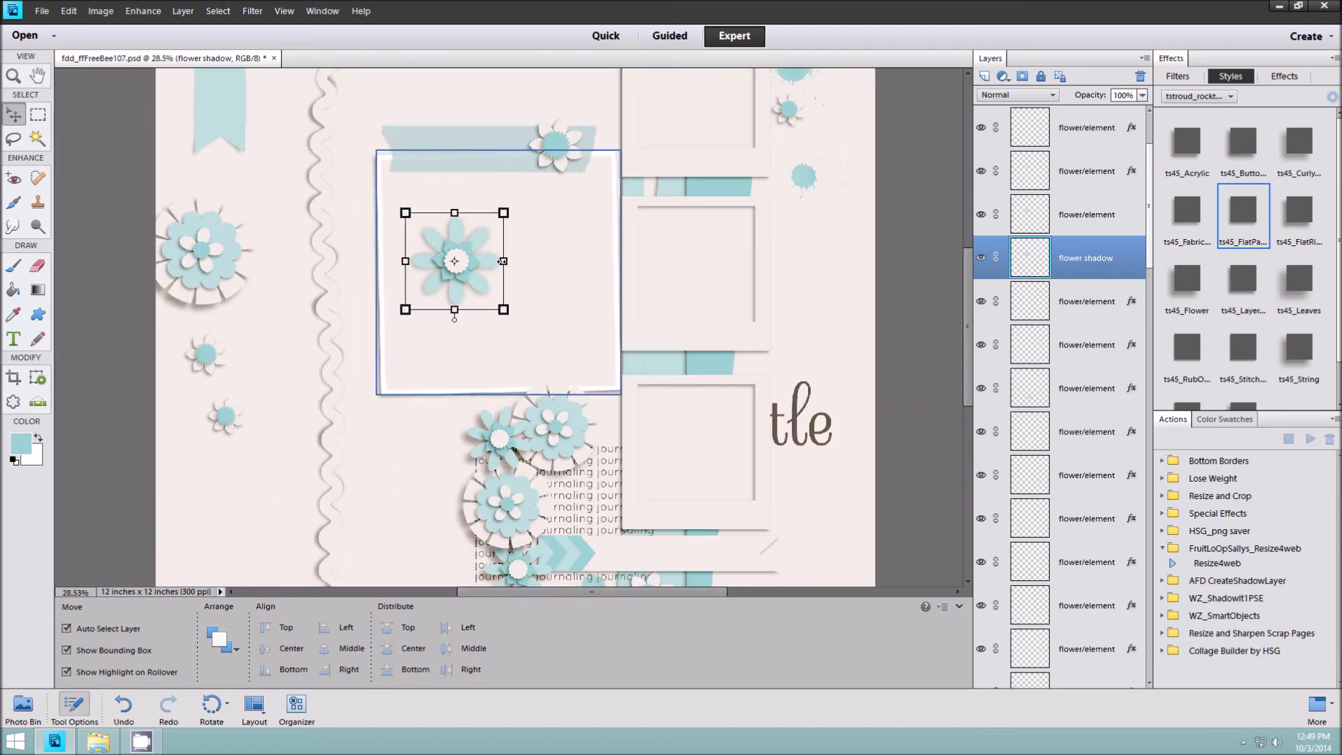
{"action": "scroll", "coordinate": [502, 269], "scroll_direction": "up", "scroll_amount": 1}
{"action": "key", "text": "ctrl+z"}
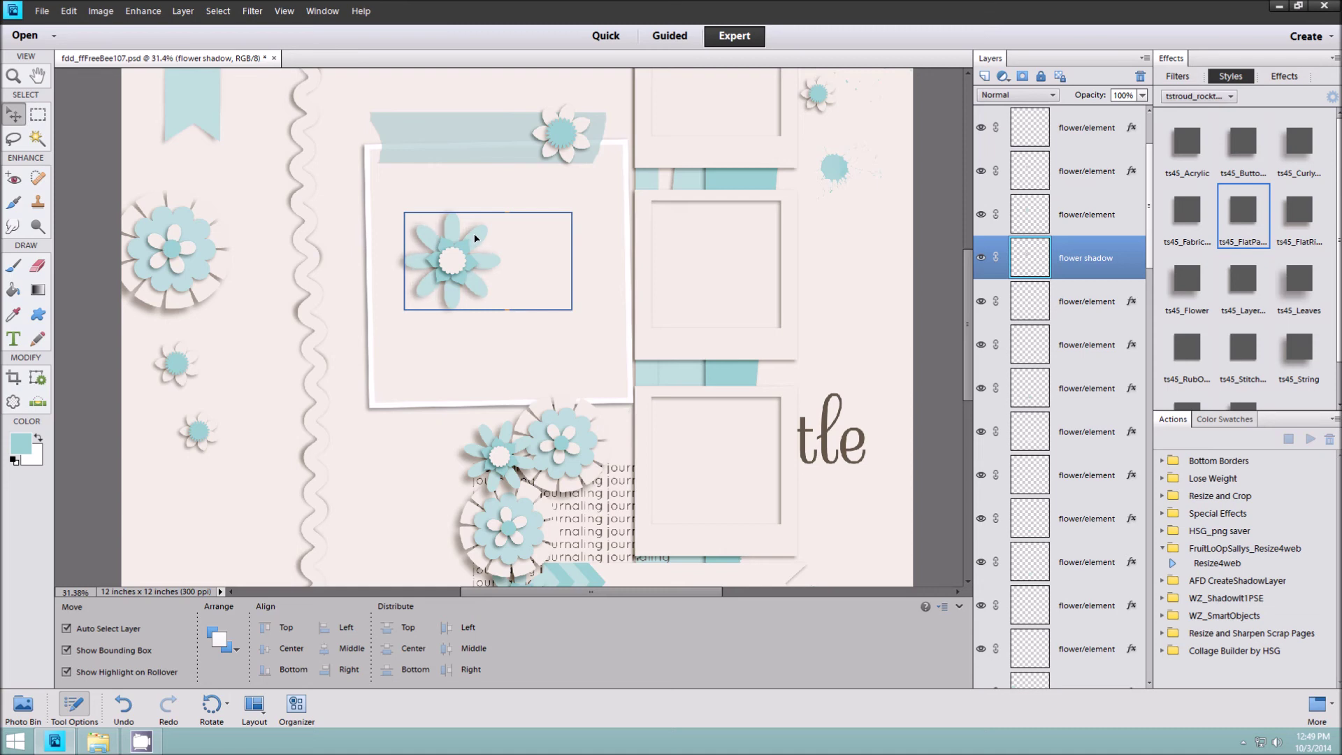
{"action": "left_click", "coordinate": [474, 237]}
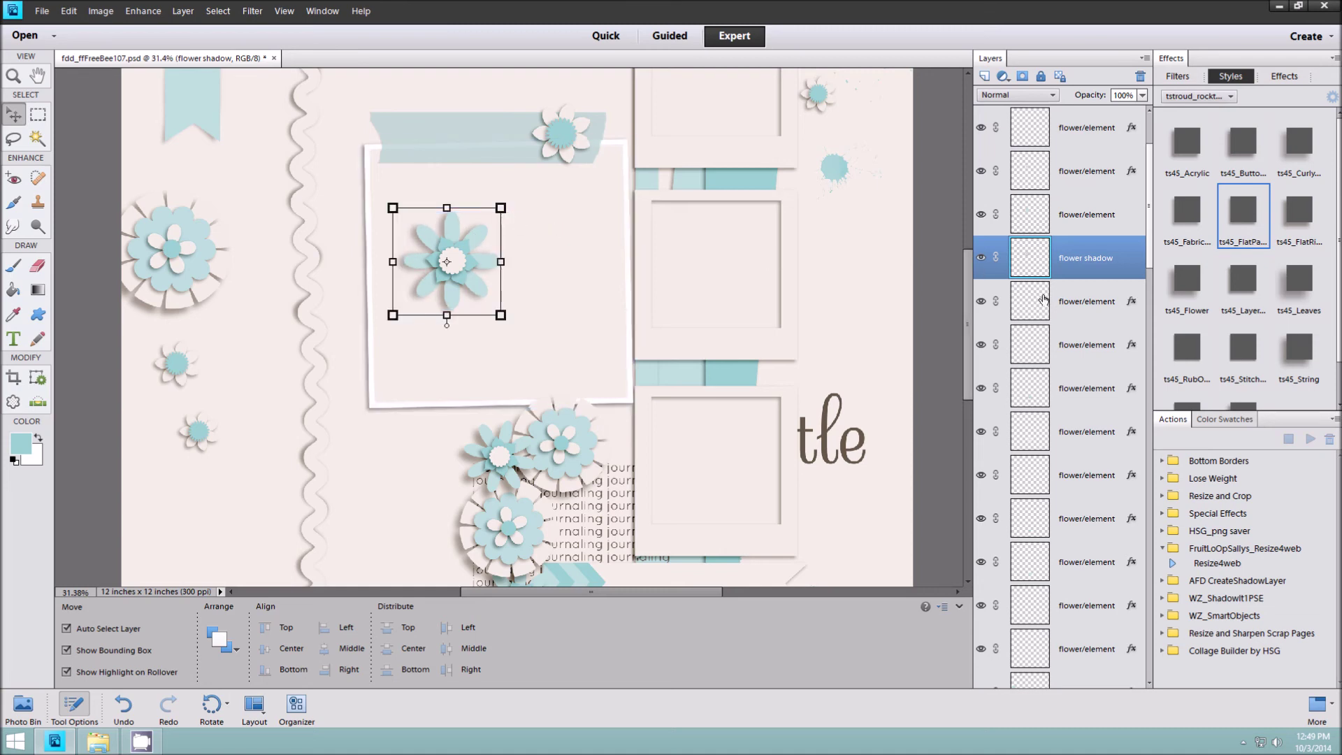
Smudge the flower shadow layer around the petals with a 150 px Smudge brush to make the shadow's edges uneven
{"action": "left_click", "coordinate": [13, 225]}
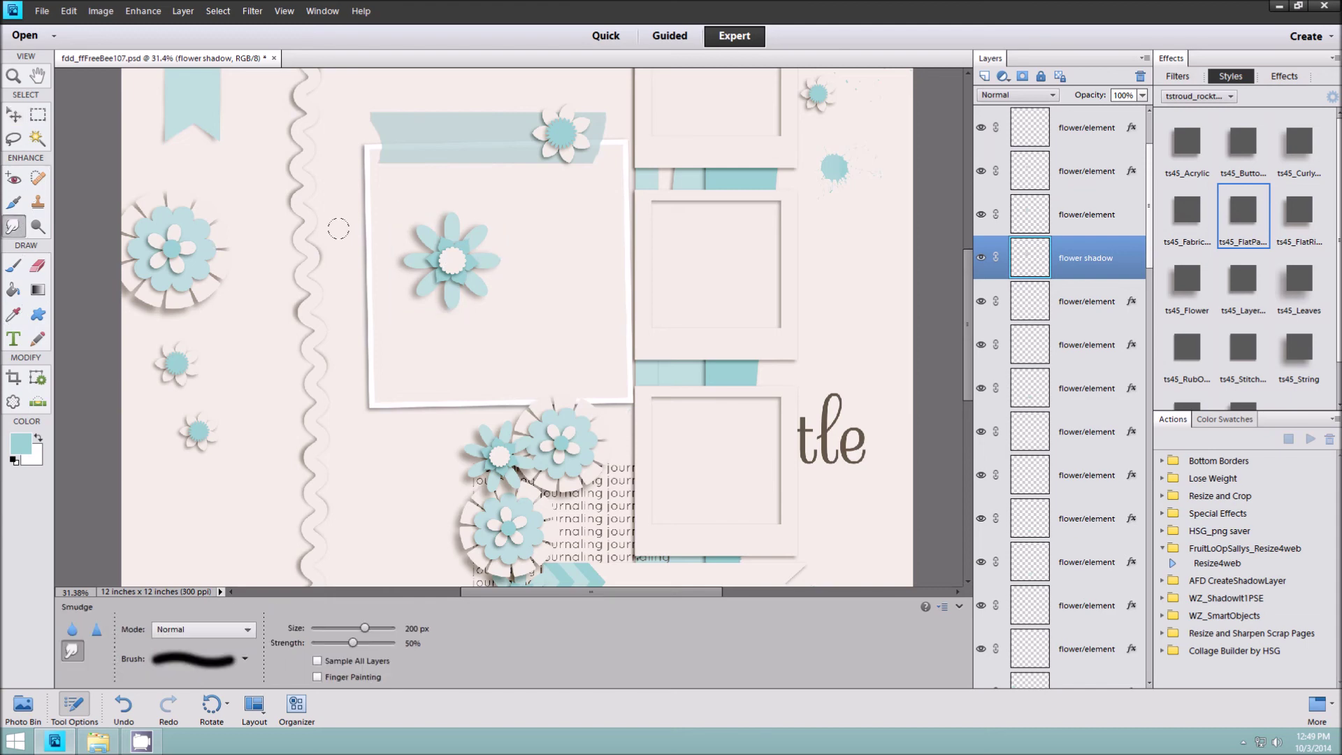
{"action": "scroll", "coordinate": [428, 237], "scroll_direction": "up", "scroll_amount": 5}
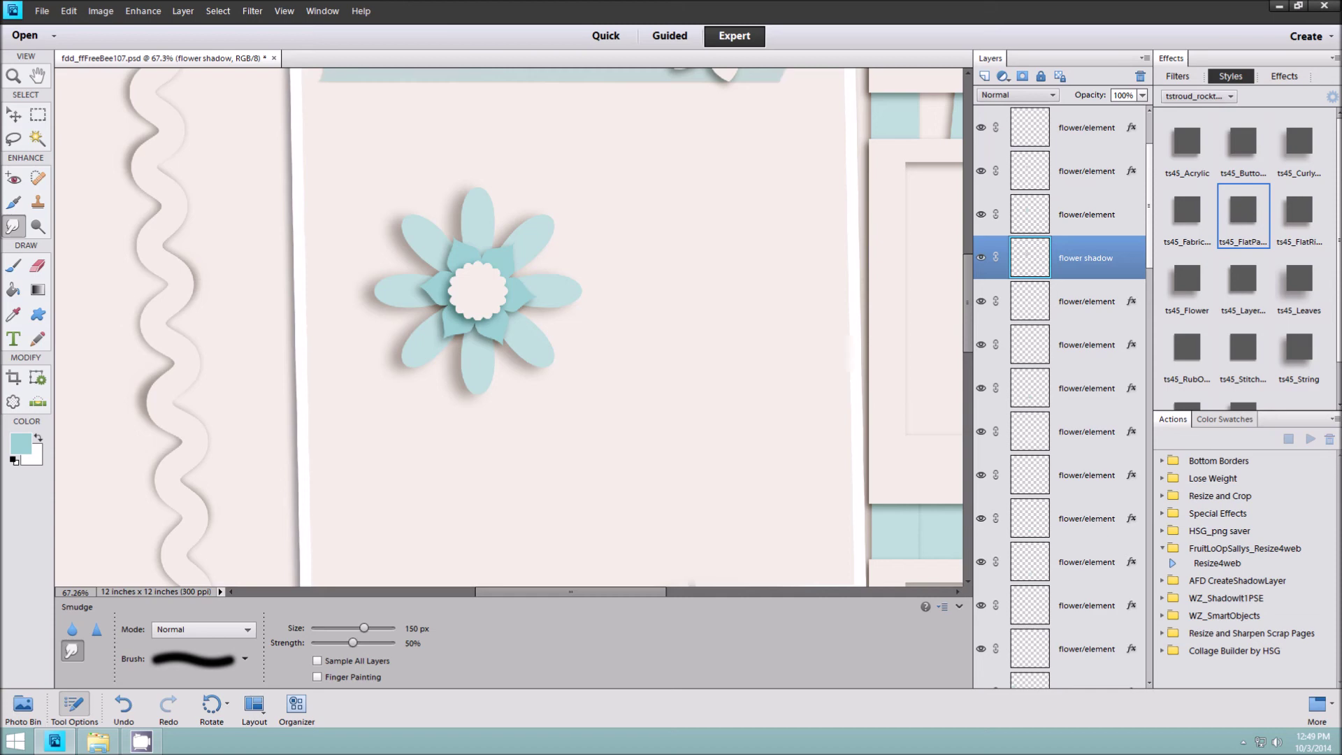
{"action": "key", "text": "bracketleft"}
{"action": "key", "text": "bracketleft"}
{"action": "scroll", "coordinate": [446, 352], "scroll_direction": "up", "scroll_amount": 2}
{"action": "key", "text": "bracketleft"}
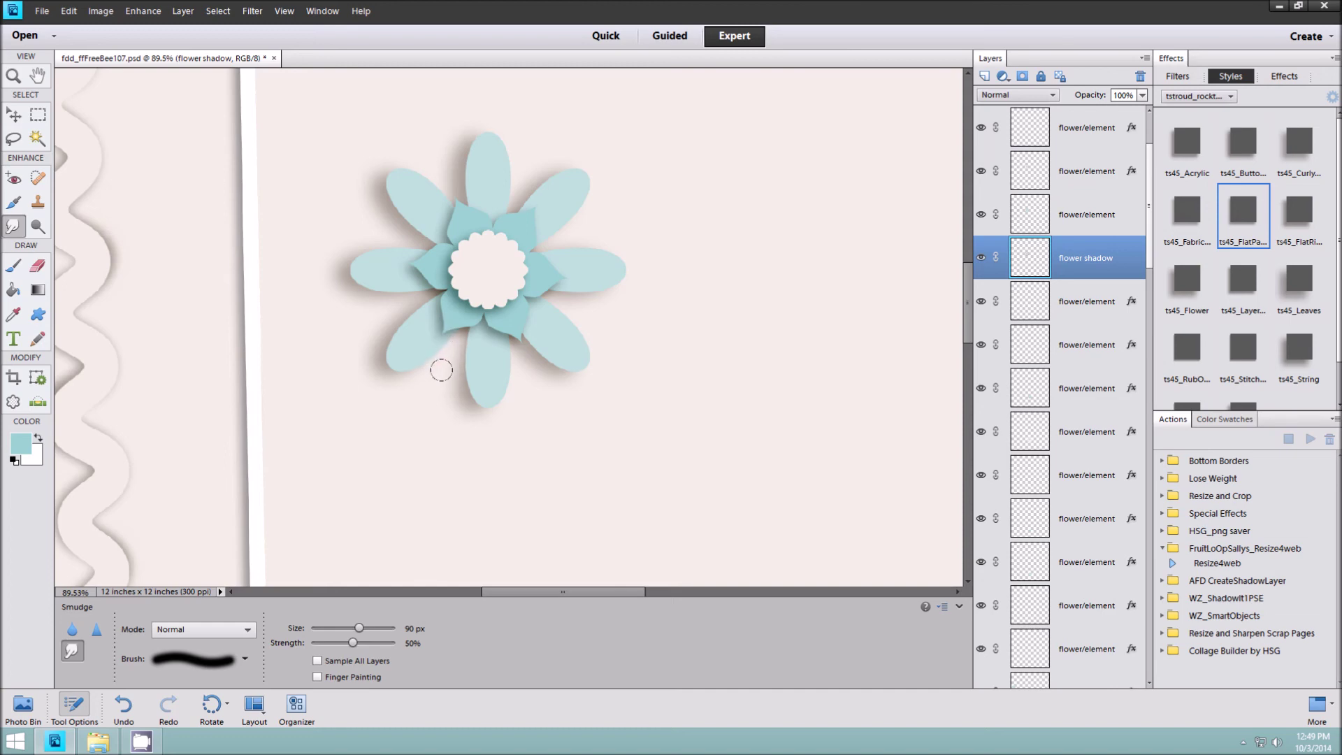
{"action": "key", "text": "bracketright"}
{"action": "key", "text": "bracketright"}
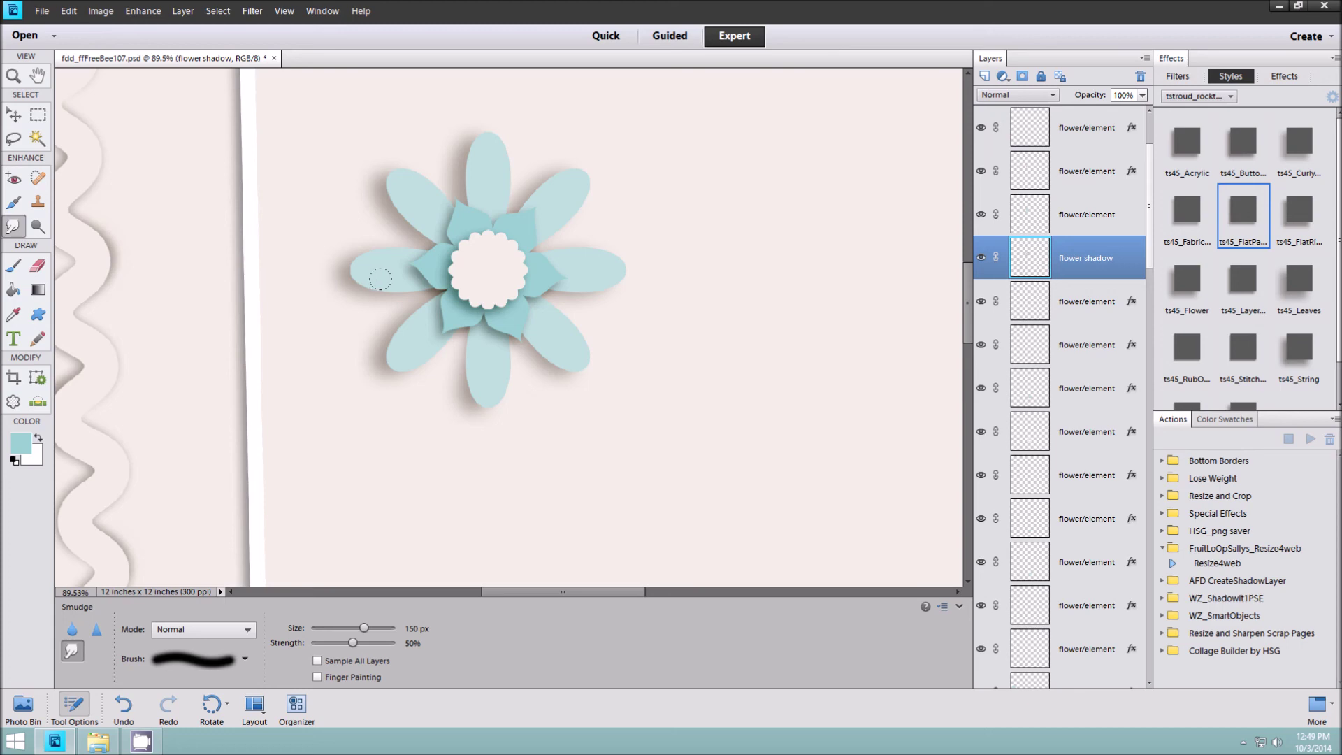
{"action": "left_click_drag", "start_coordinate": [352, 199], "coordinate": [391, 217]}
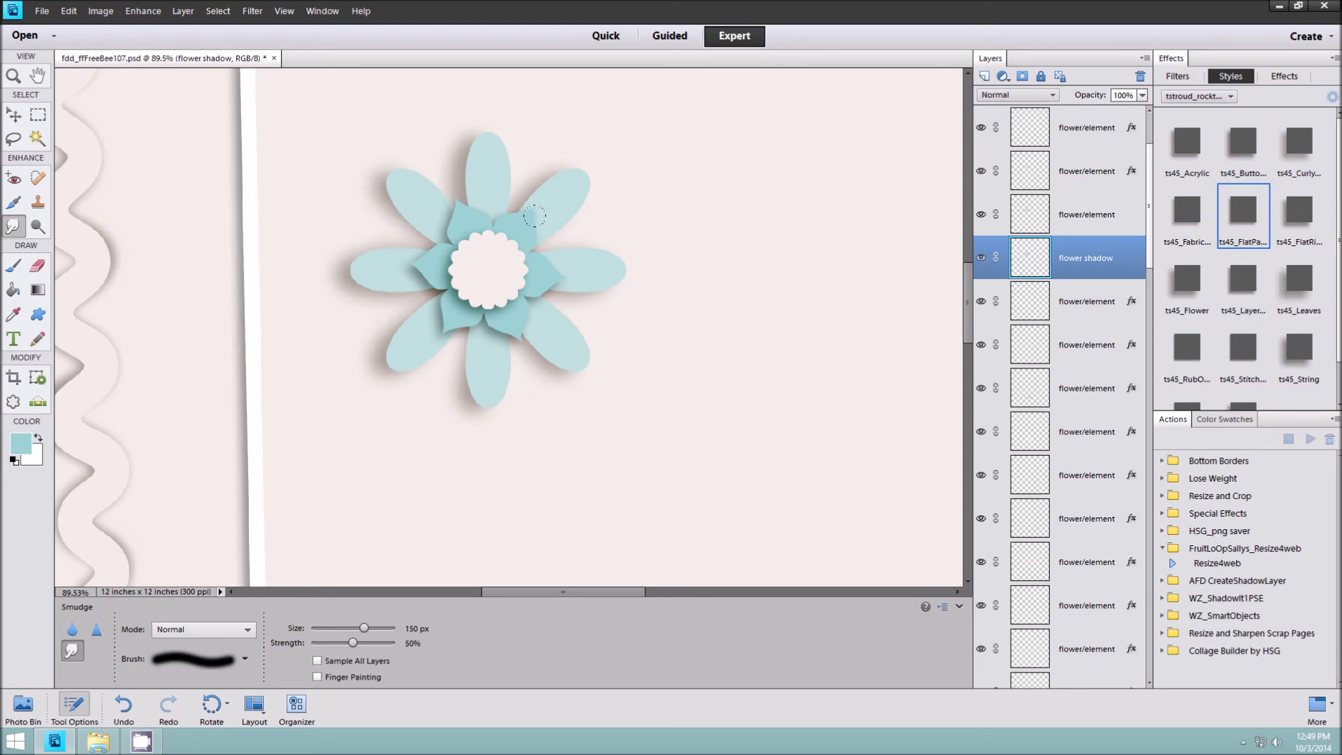
{"action": "left_click_drag", "start_coordinate": [535, 282], "coordinate": [527, 266]}
{"action": "left_click_drag", "start_coordinate": [383, 274], "coordinate": [395, 267]}
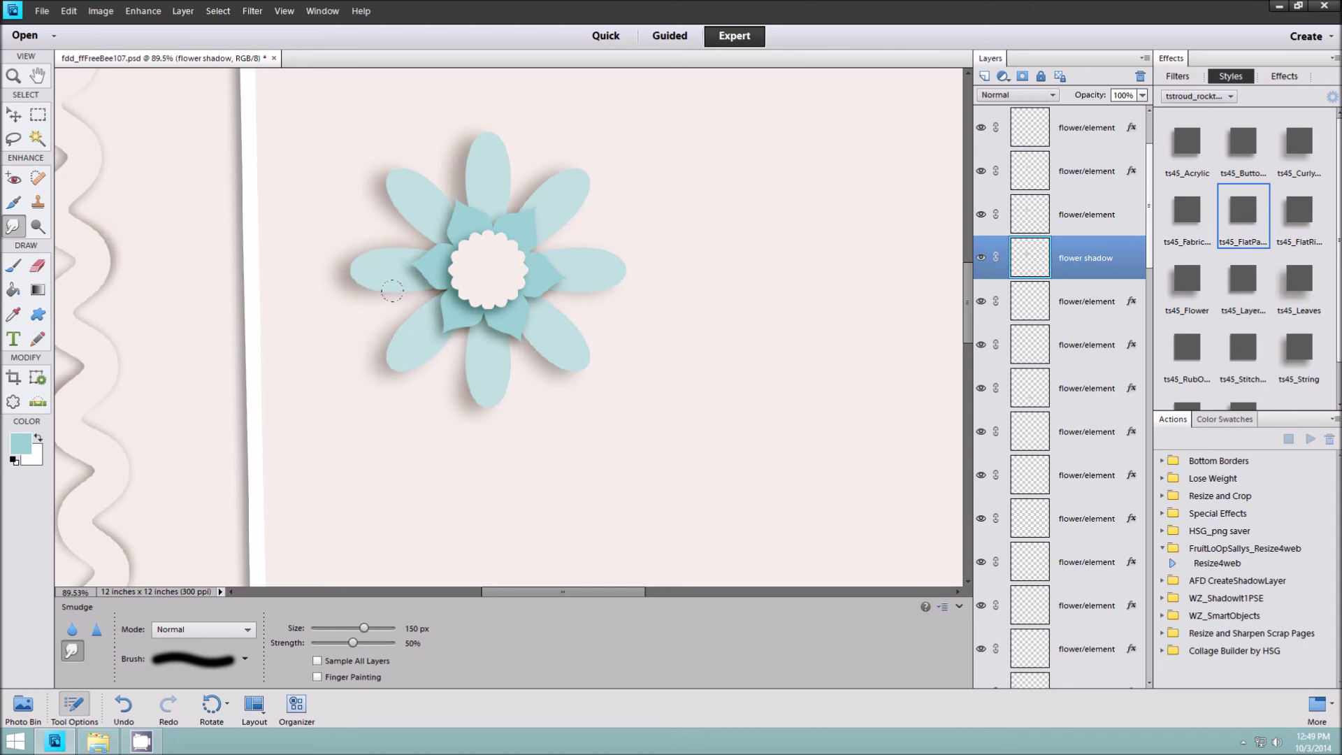
{"action": "left_click_drag", "start_coordinate": [422, 344], "coordinate": [435, 325]}
{"action": "left_click_drag", "start_coordinate": [500, 180], "coordinate": [440, 165]}
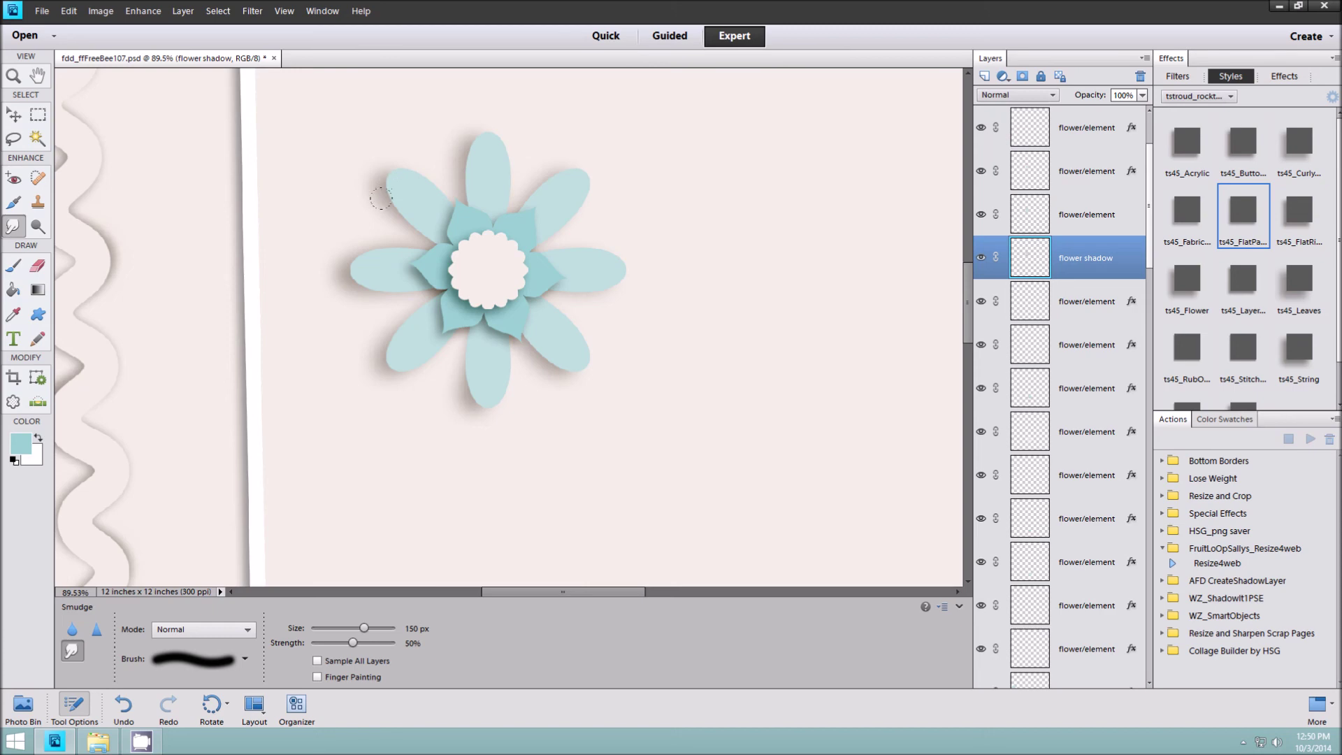
{"action": "left_click_drag", "start_coordinate": [343, 170], "coordinate": [353, 164]}
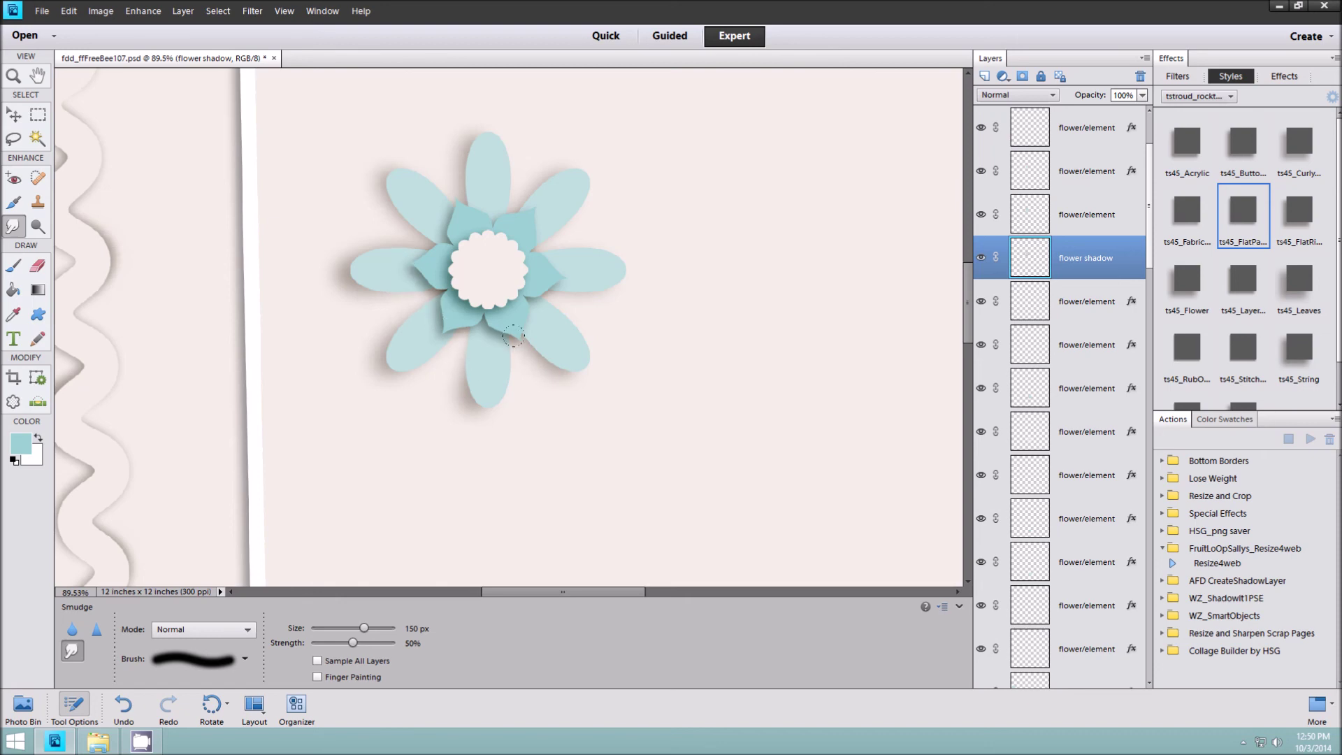
{"action": "scroll", "coordinate": [510, 337], "scroll_direction": "down", "scroll_amount": 5}
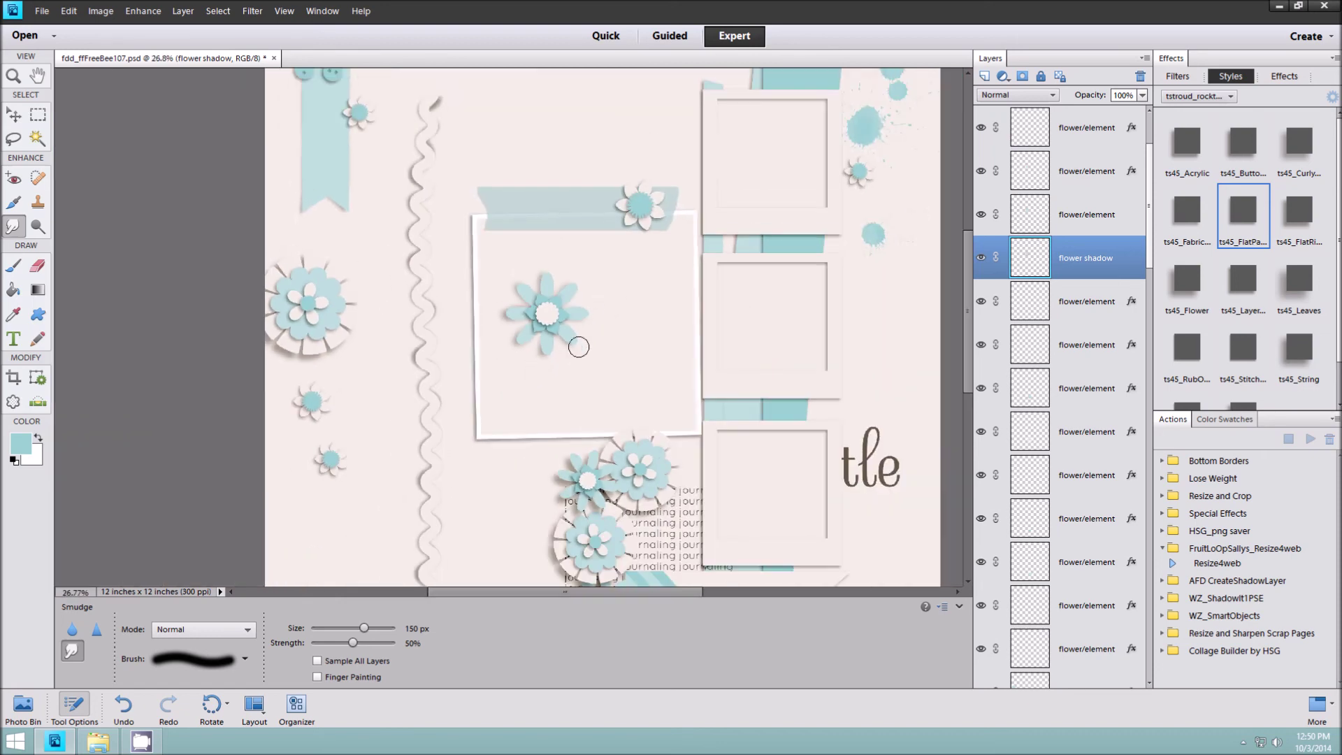
{"action": "scroll", "coordinate": [579, 347], "scroll_direction": "up", "scroll_amount": 1}
{"action": "scroll", "coordinate": [584, 351], "scroll_direction": "up", "scroll_amount": 1}
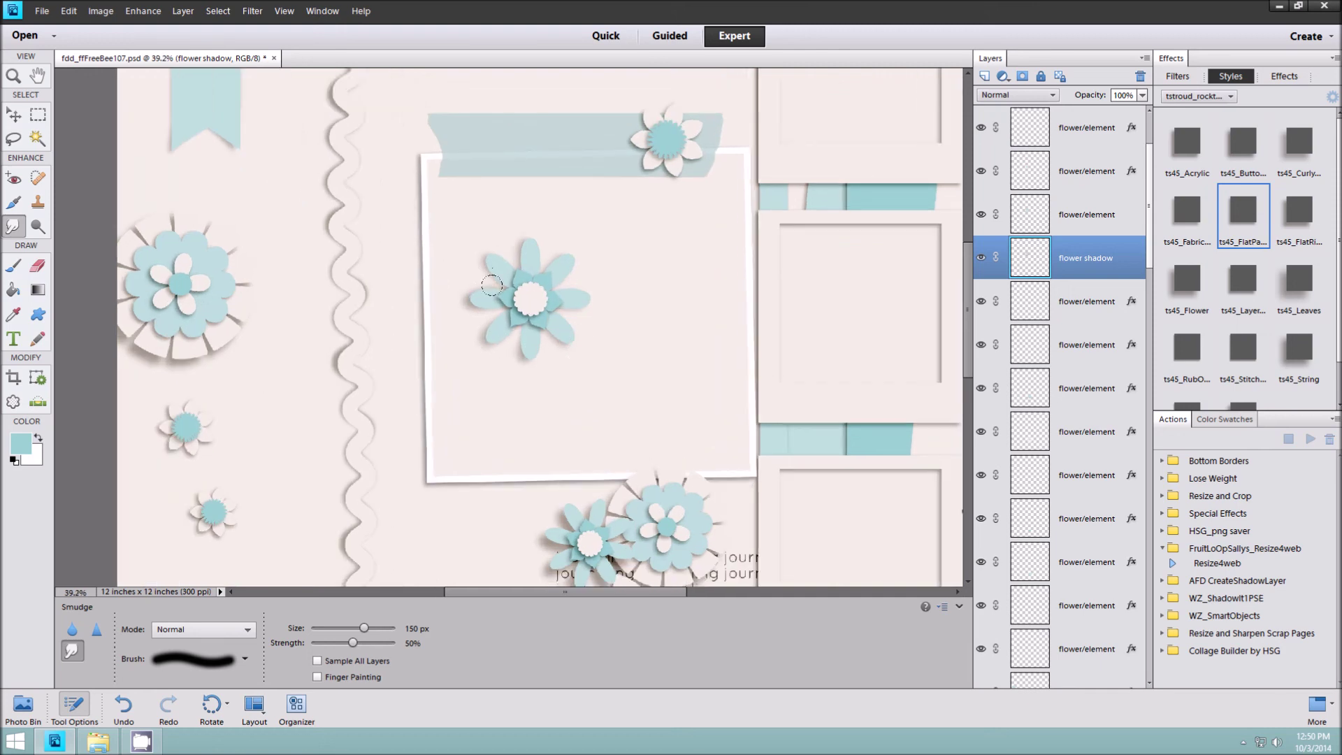
{"action": "scroll", "coordinate": [492, 285], "scroll_direction": "up", "scroll_amount": 1}
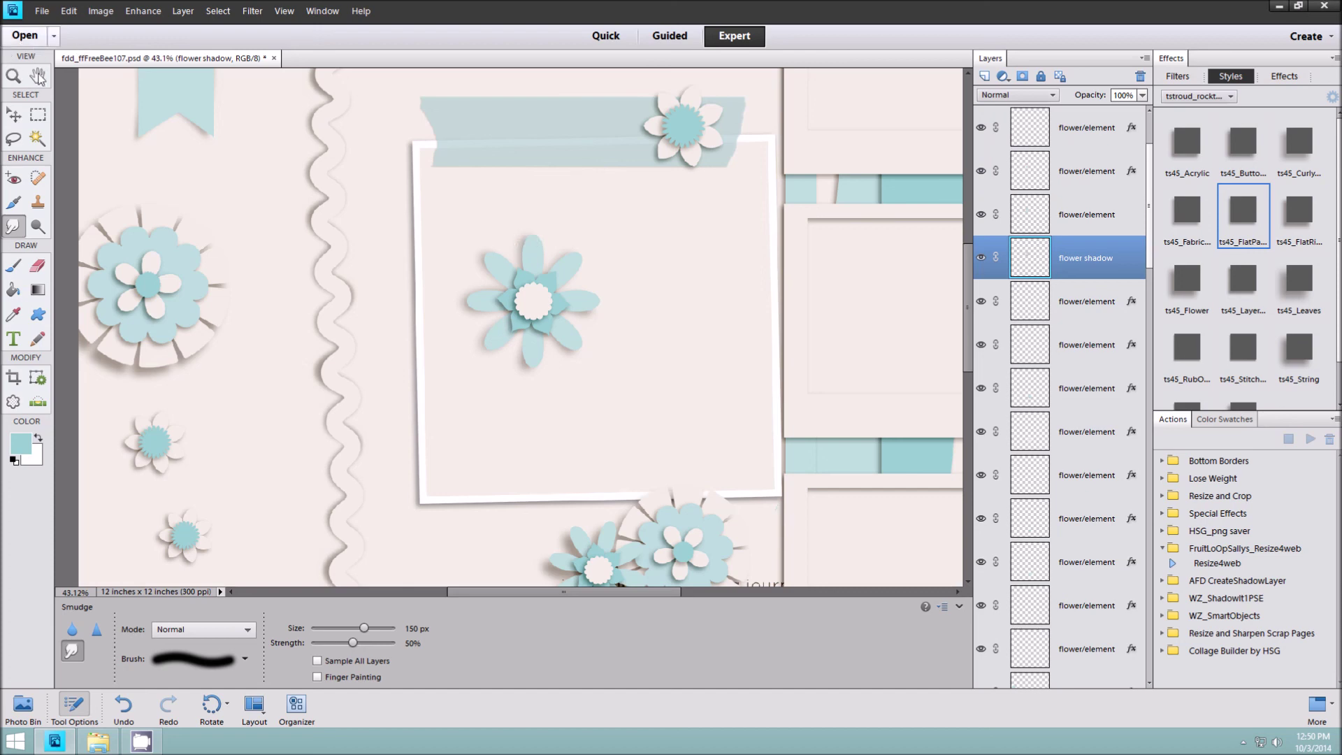
Move the small linked teal flower from the cluster below the photo mat onto the mat, below the reshaped-shadow flower
{"action": "left_click", "coordinate": [14, 115]}
{"action": "scroll", "coordinate": [590, 419], "scroll_direction": "down", "scroll_amount": 3}
{"action": "scroll", "coordinate": [590, 391], "scroll_direction": "down", "scroll_amount": 2}
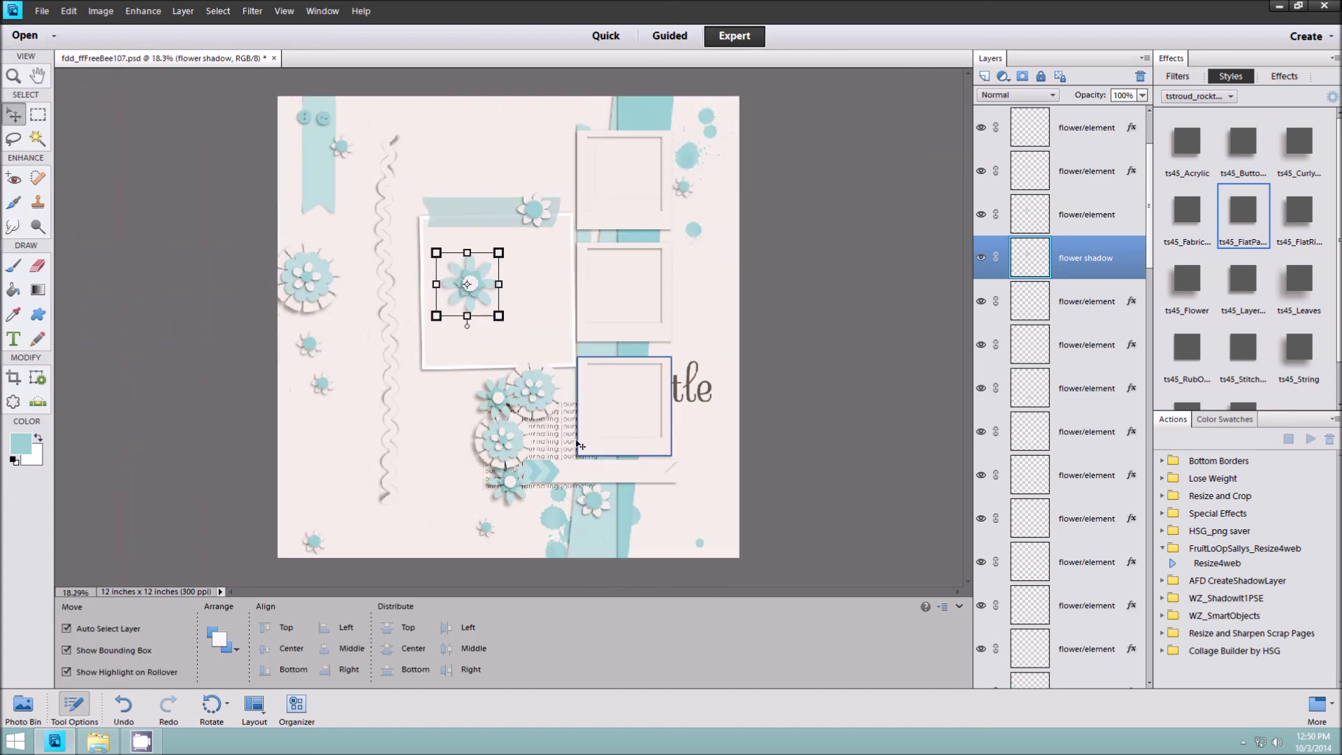
{"action": "left_click_drag", "start_coordinate": [488, 403], "coordinate": [562, 371]}
{"action": "scroll", "coordinate": [475, 225], "scroll_direction": "up", "scroll_amount": 3}
{"action": "scroll", "coordinate": [478, 226], "scroll_direction": "up", "scroll_amount": 2}
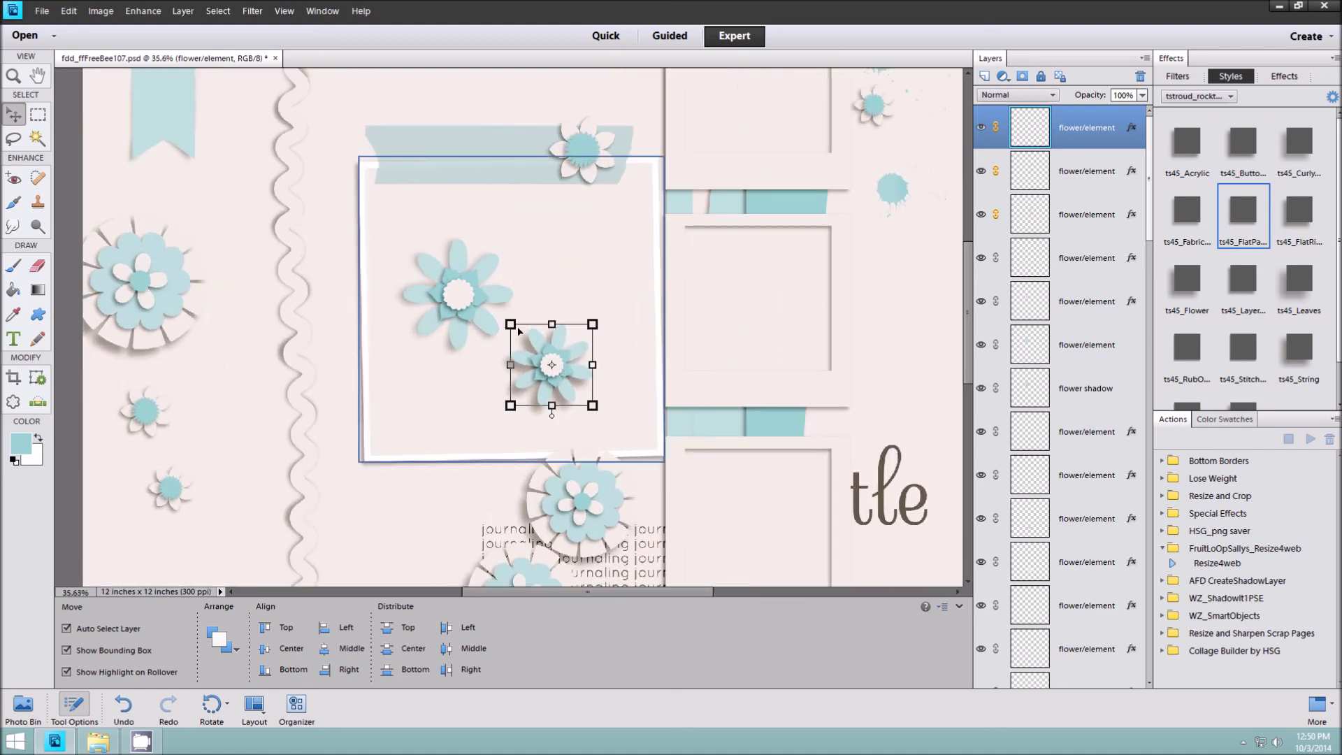
Move the small teal flower up beside the larger flower for comparison, and select the flower shadow layer
{"action": "left_click", "coordinate": [506, 298]}
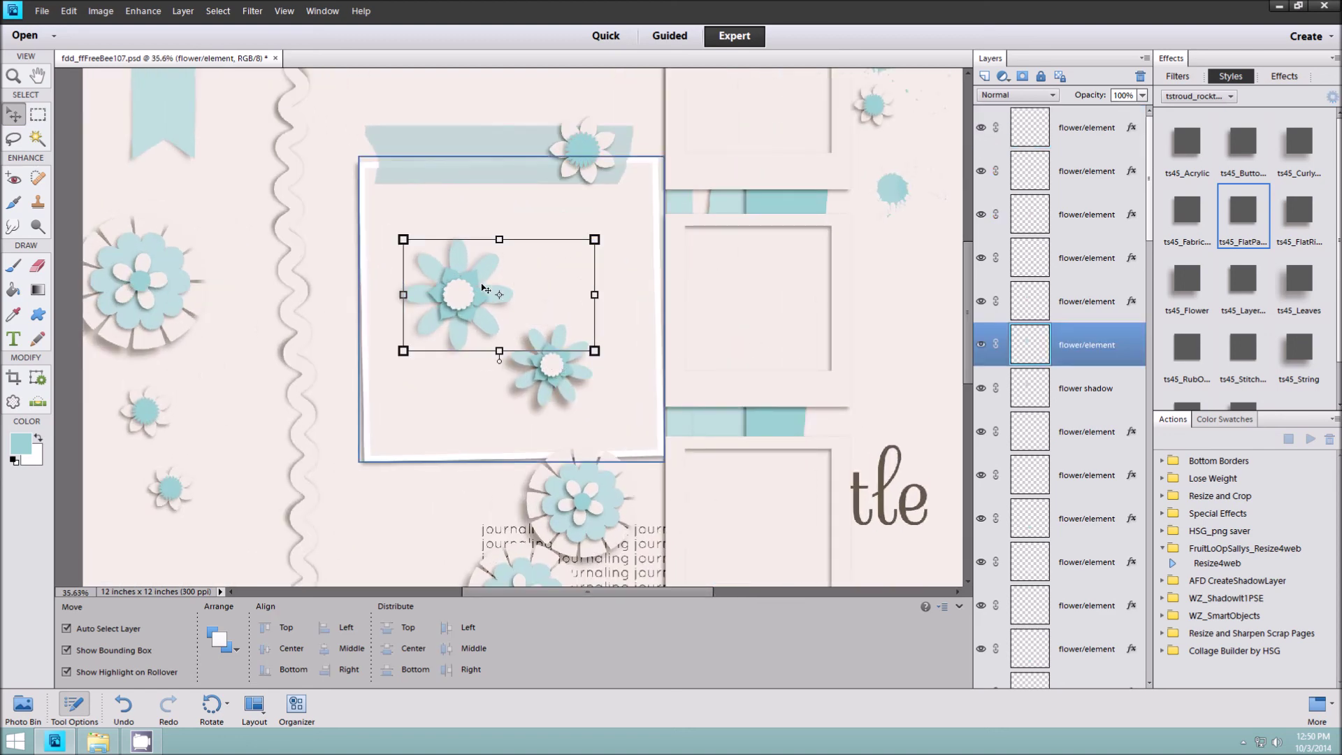
{"action": "left_click", "coordinate": [594, 351]}
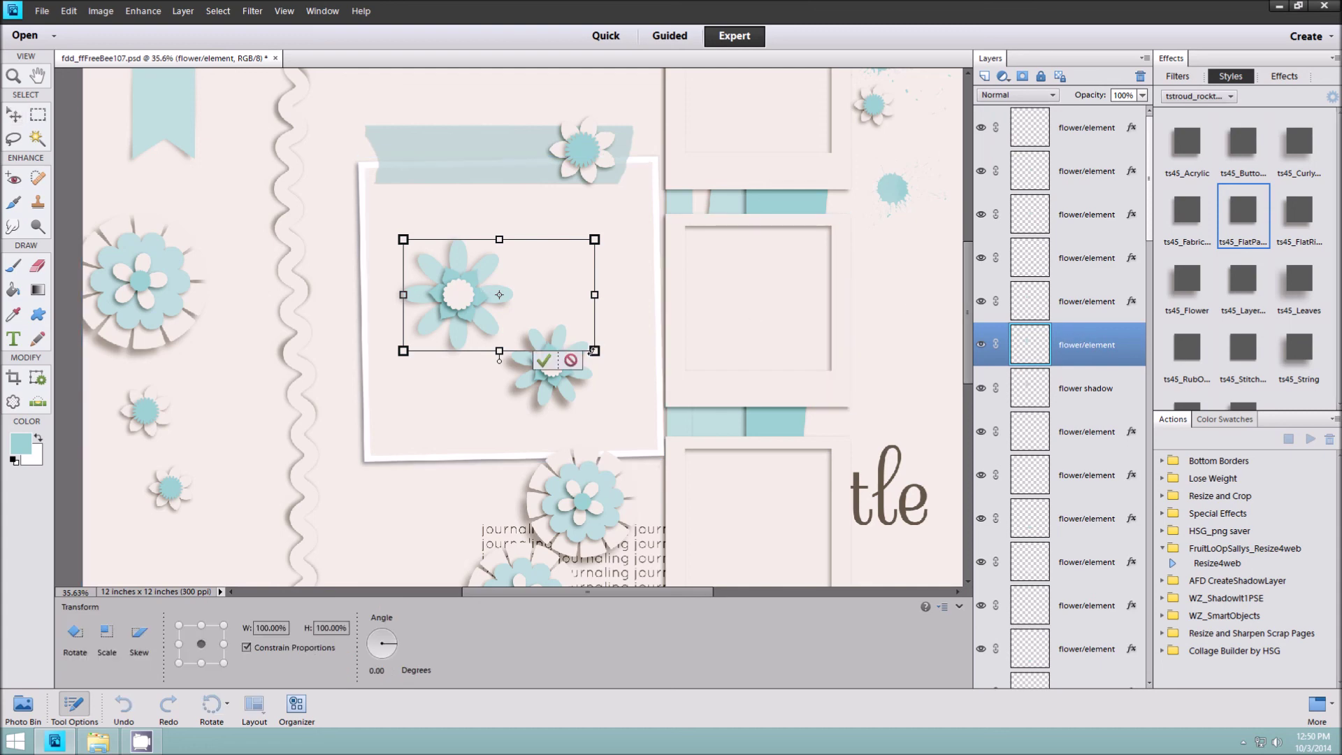
{"action": "left_click", "coordinate": [568, 362]}
{"action": "left_click_drag", "start_coordinate": [568, 362], "coordinate": [588, 283]}
{"action": "left_click", "coordinate": [499, 299]}
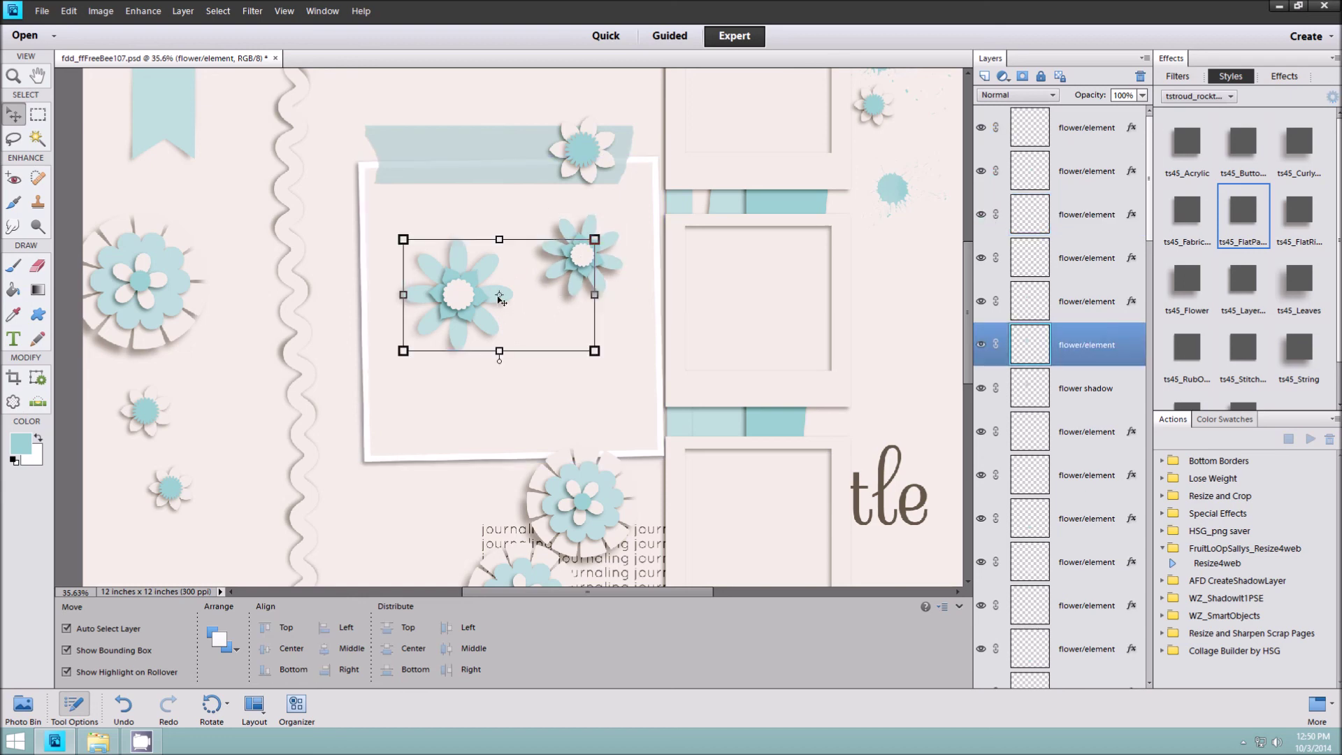
{"action": "left_click", "coordinate": [1095, 399]}
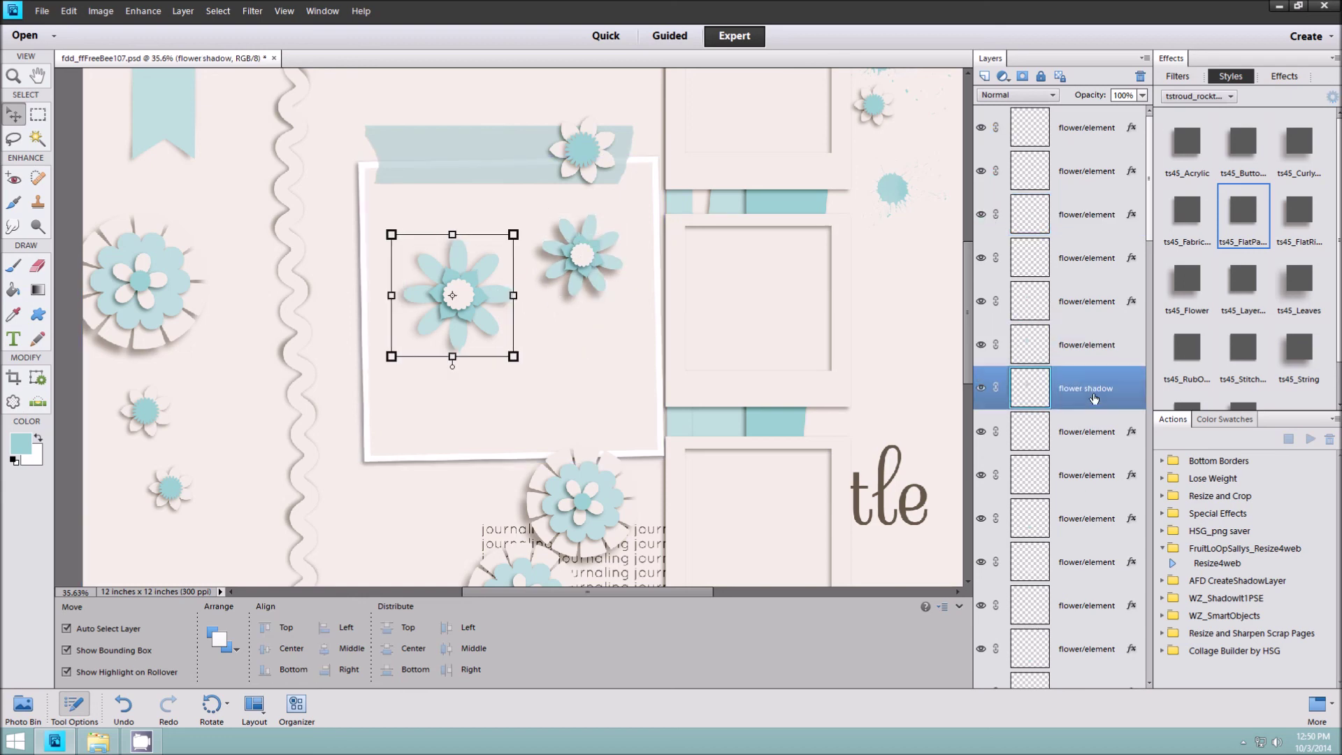
Lower the ricrac shadow layer's opacity to 65% and deselect all layers
{"action": "scroll", "coordinate": [724, 289], "scroll_direction": "down", "scroll_amount": 5}
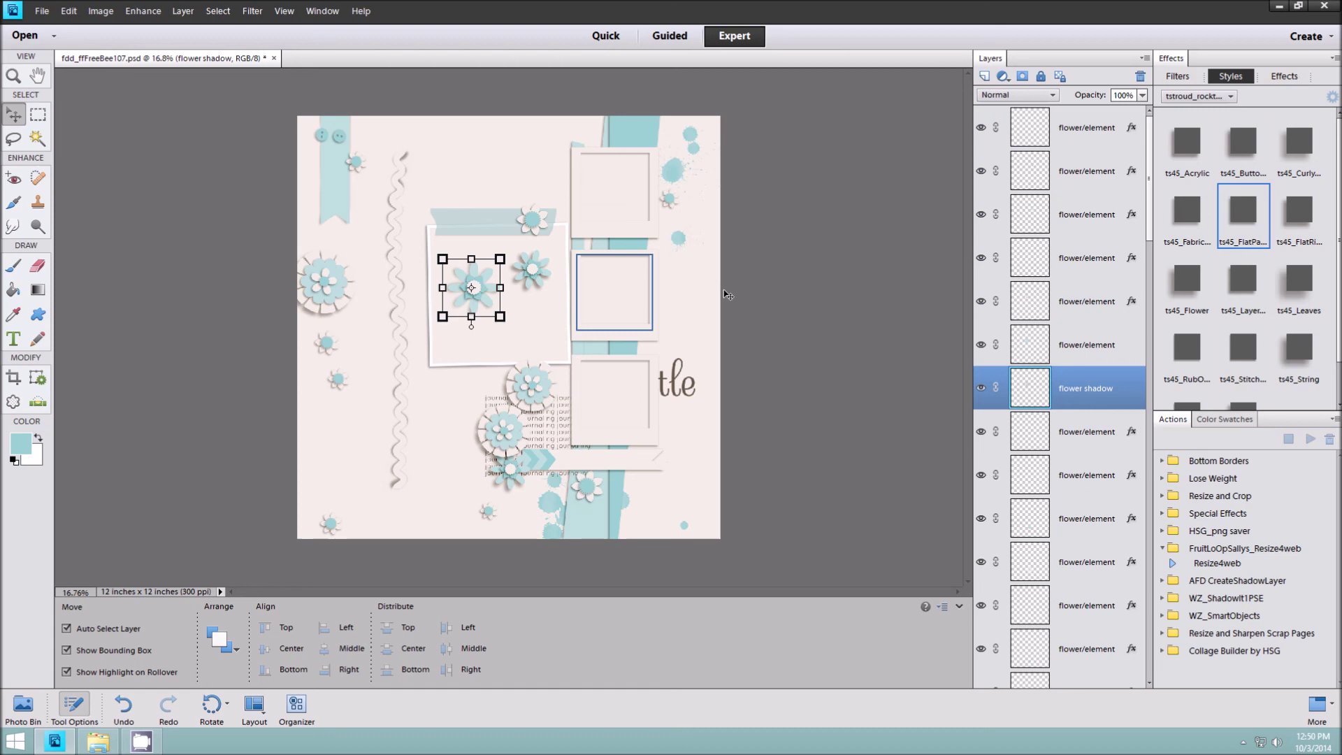
{"action": "left_click", "coordinate": [398, 293]}
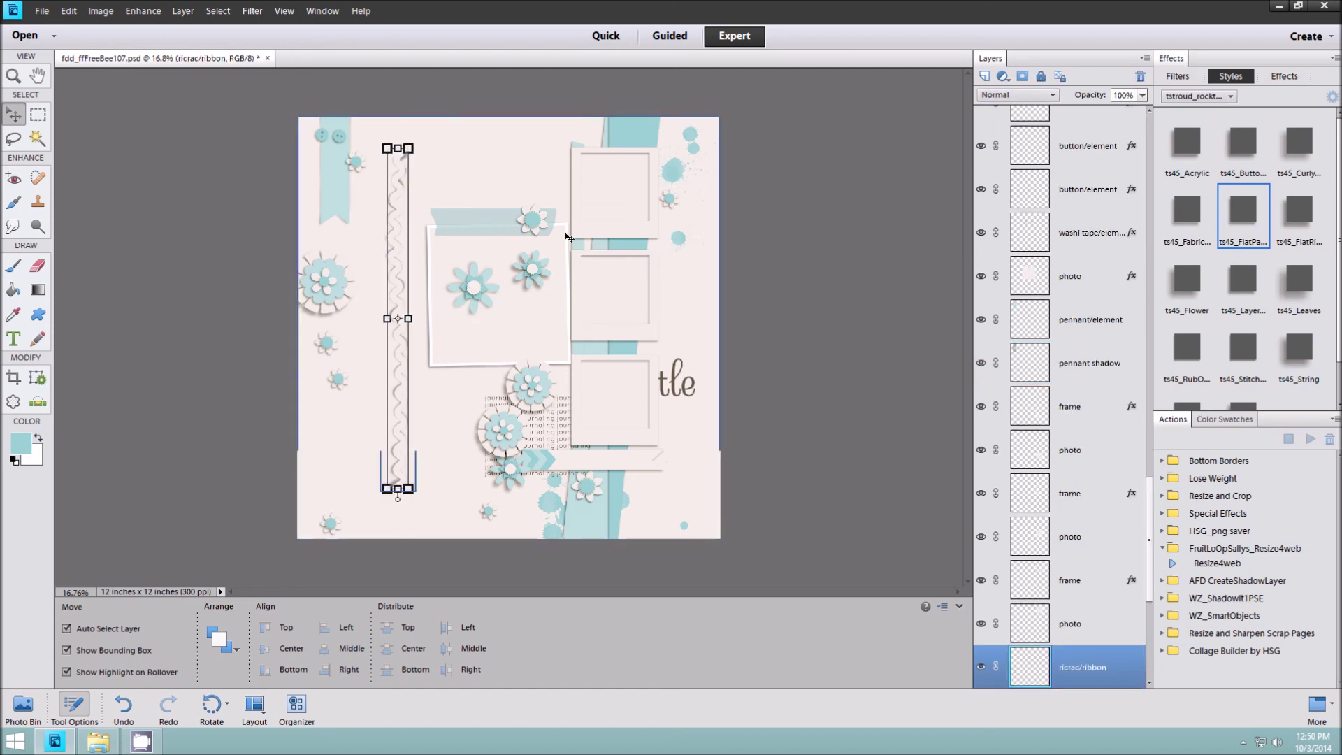
{"action": "scroll", "coordinate": [1075, 670], "scroll_direction": "down", "scroll_amount": 3}
{"action": "left_click", "coordinate": [1083, 580]}
{"action": "left_click", "coordinate": [1143, 95]}
{"action": "mouse_move", "coordinate": [1142, 110]}
{"action": "left_mouse_down"}
{"action": "mouse_move", "coordinate": [1100, 120]}
{"action": "mouse_move", "coordinate": [1121, 112]}
{"action": "left_mouse_up"}
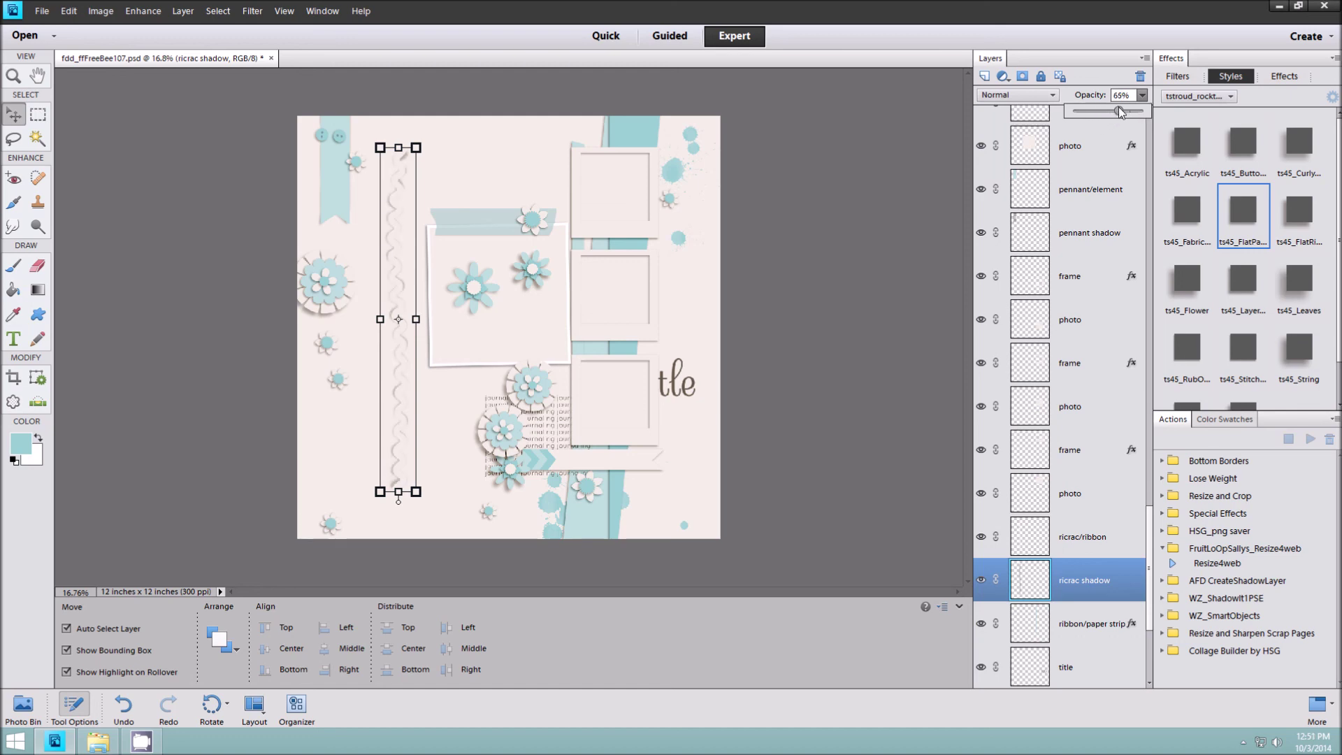
{"action": "left_click", "coordinate": [882, 187]}
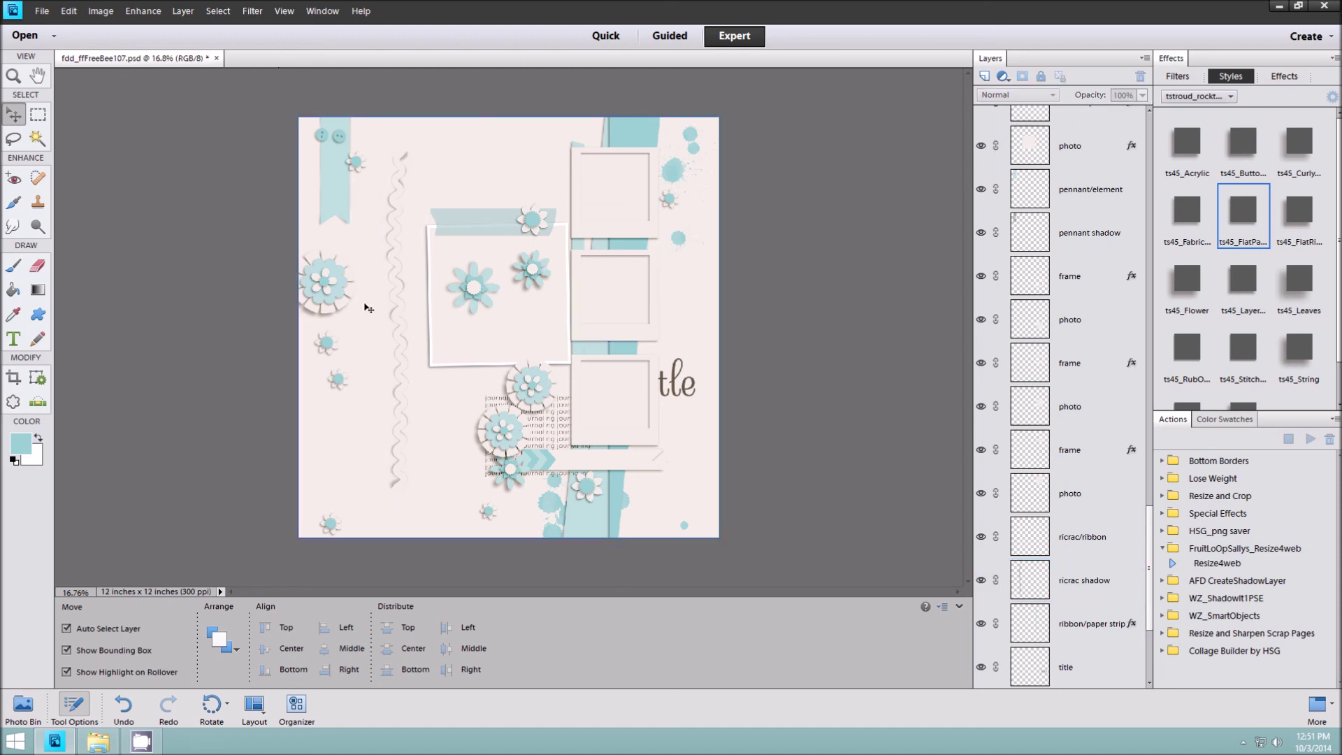
Select the background paper layer and fit the whole page in view to review the custom shadows
{"action": "left_click", "coordinate": [316, 182]}
{"action": "left_click", "coordinate": [551, 198]}
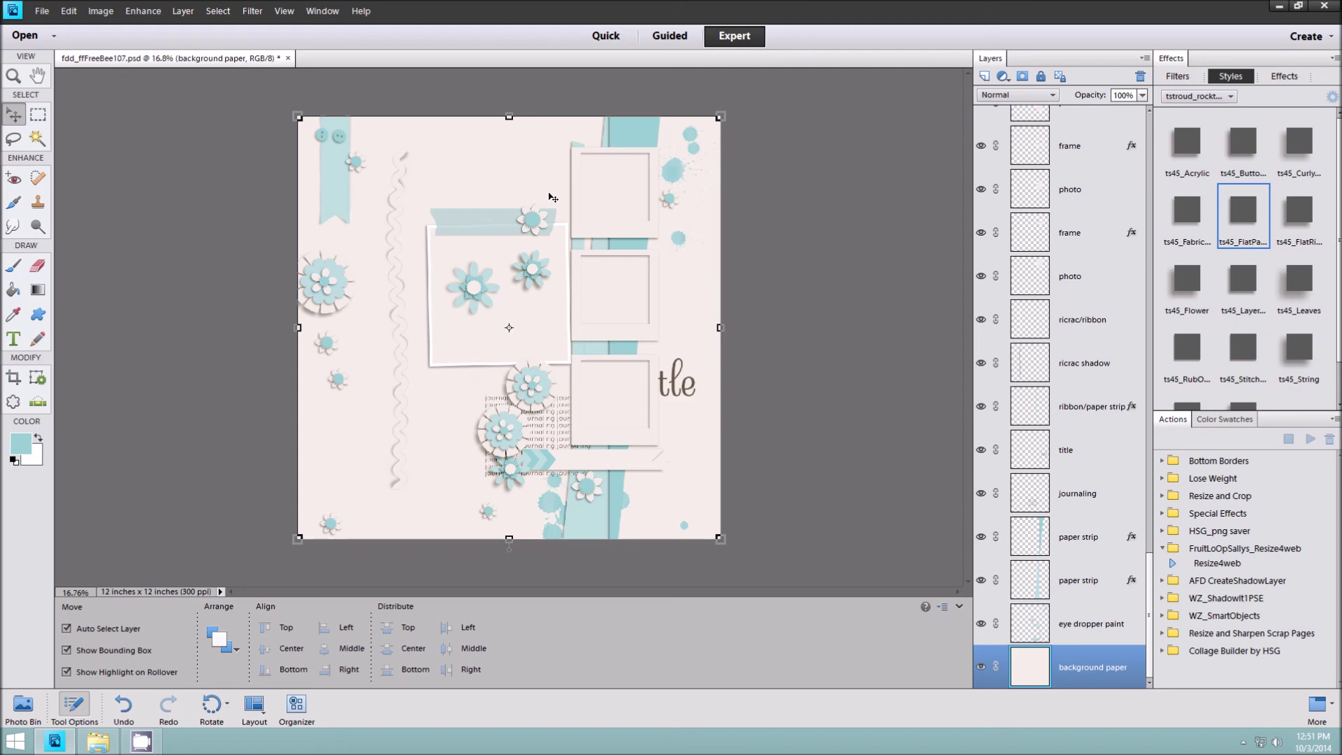
{"action": "key", "text": "ctrl+0"}
{"action": "key", "text": "ctrl+minus"}
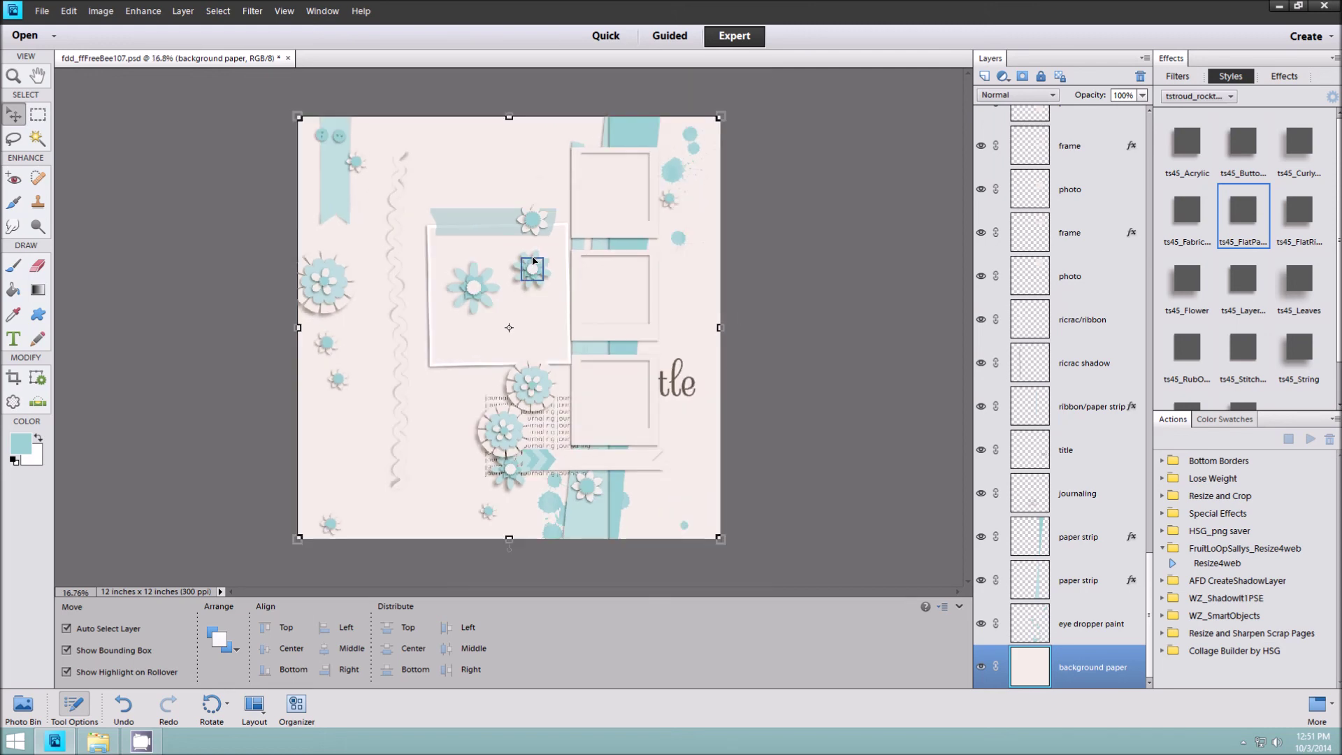
{"action": "key", "text": "ctrl+0"}
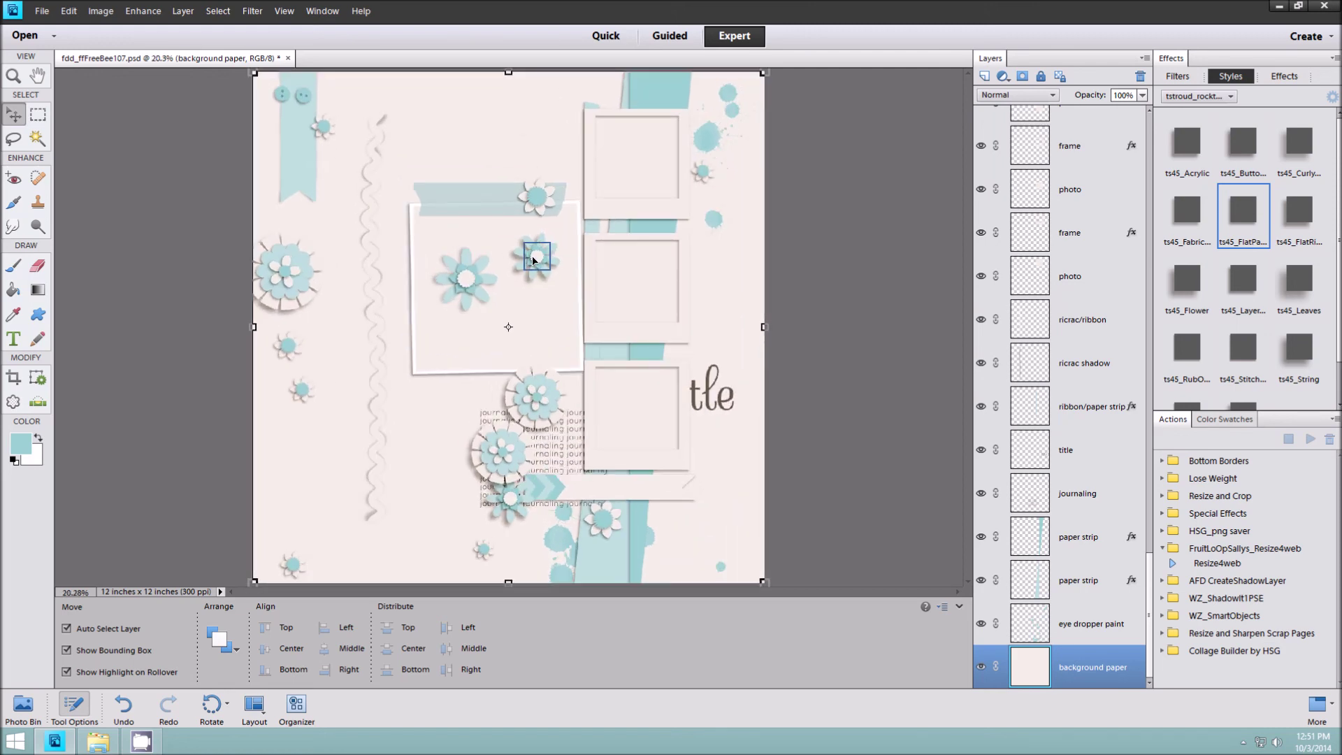